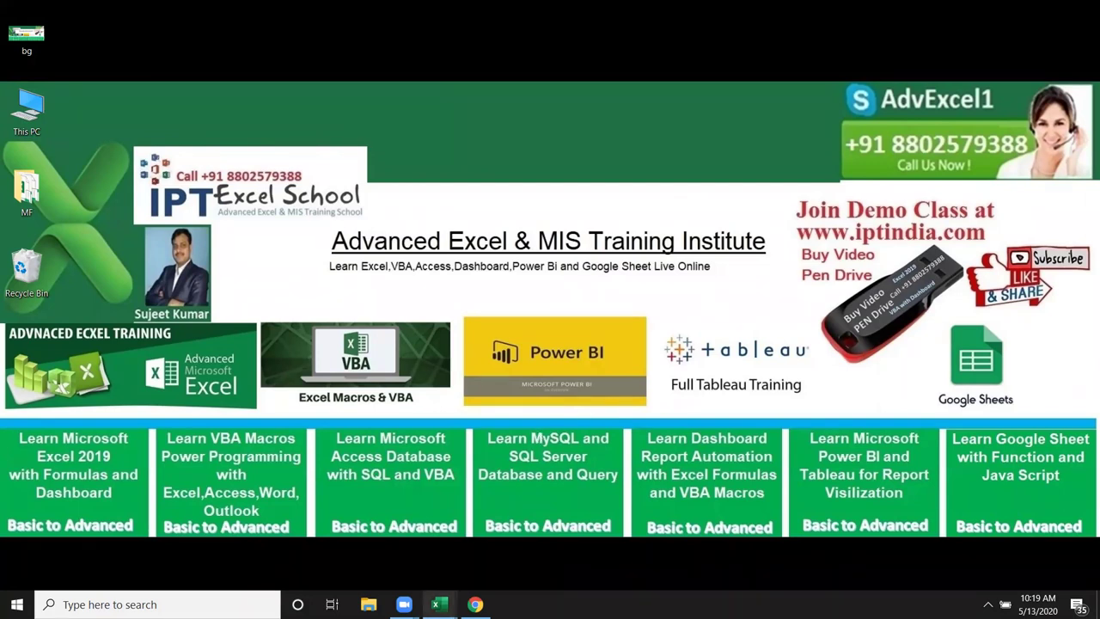
Bring TechOnTheNet's Excel VBA functions list forward in Chrome and scroll through it
mouse_move(439, 604)
left_click(475, 604)
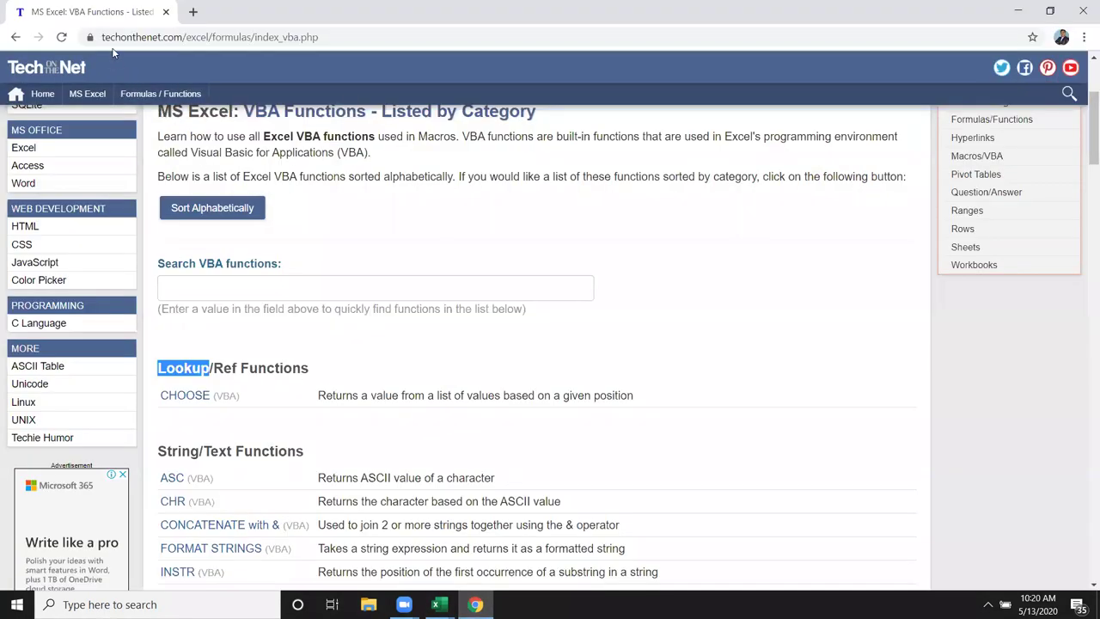
scroll(345, 359, "down", 5)
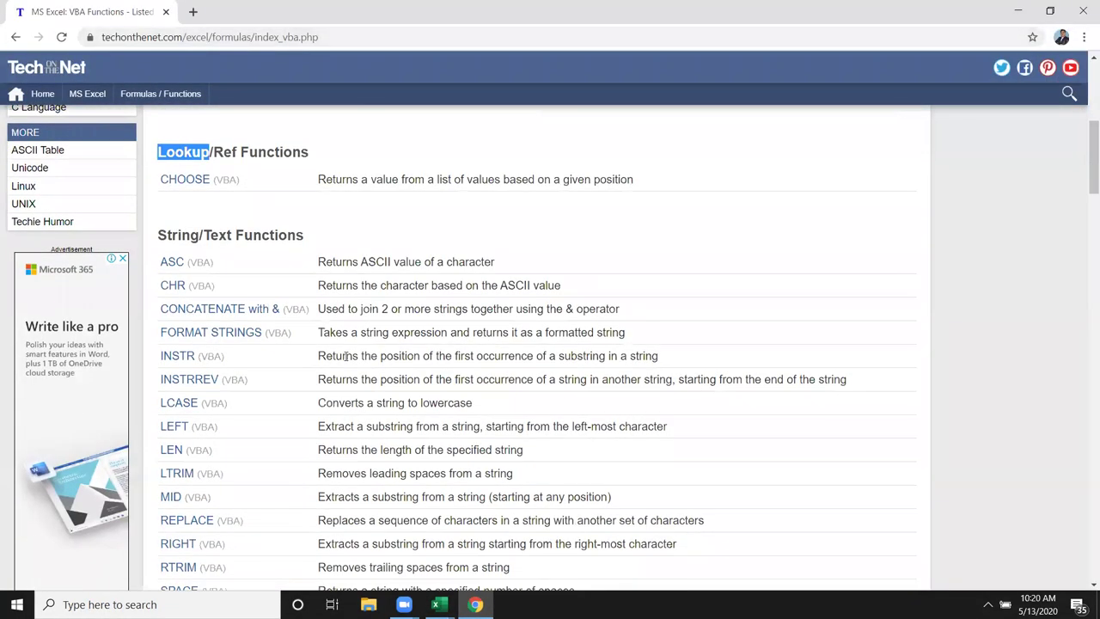
scroll(346, 359, "up", 4)
scroll(345, 359, "up", 2)
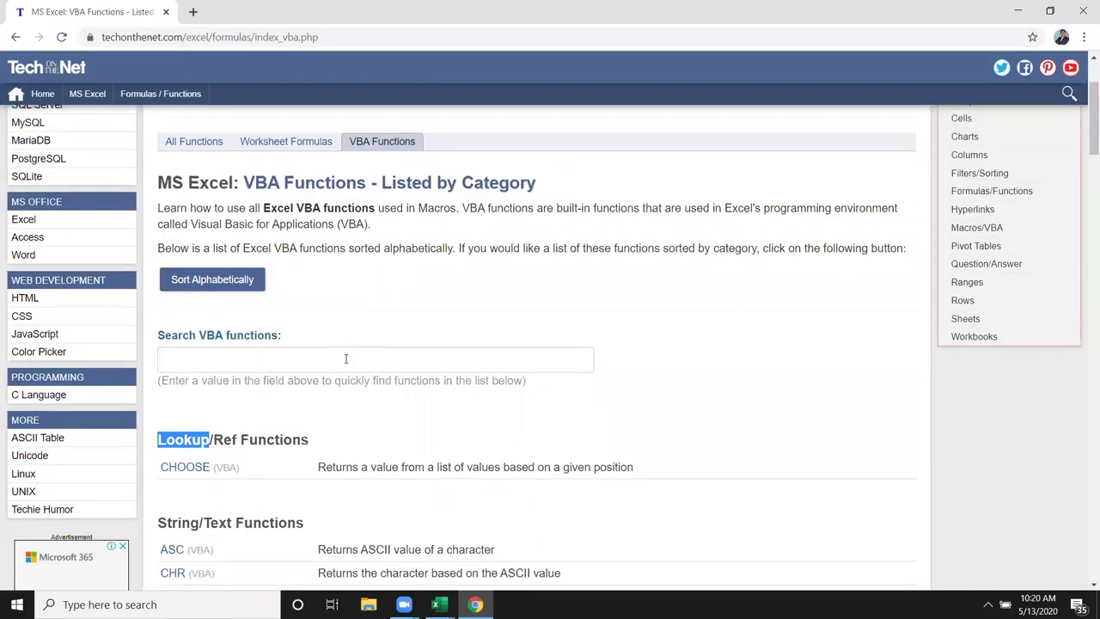
scroll(345, 362, "down", 2)
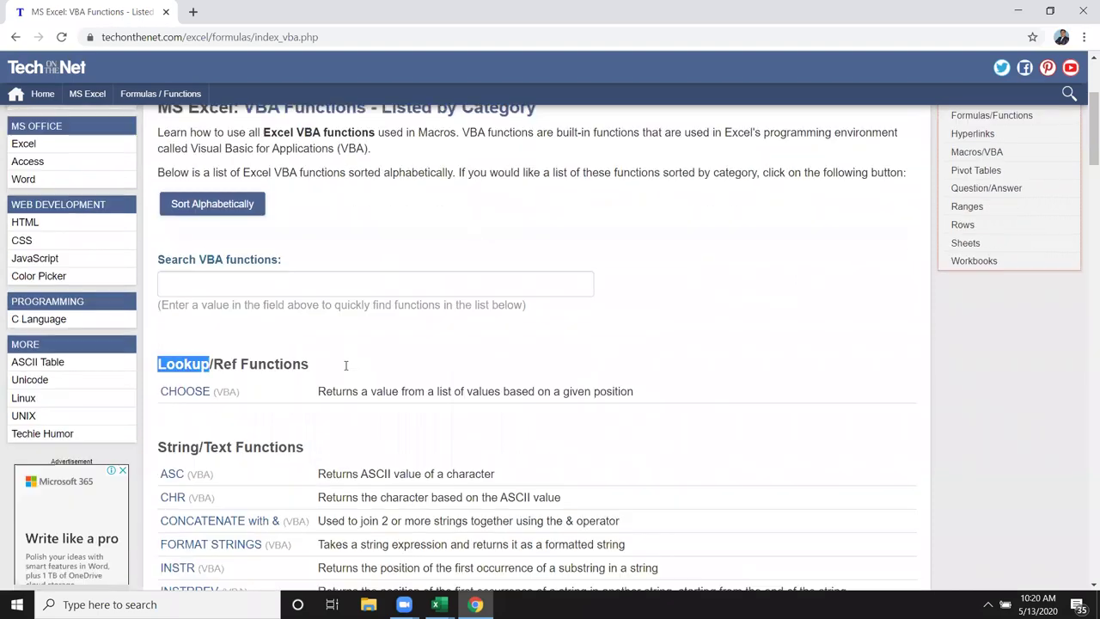
Highlight the Lookup/Ref Functions heading and CHOOSE, then switch back to Excel
left_click(215, 337)
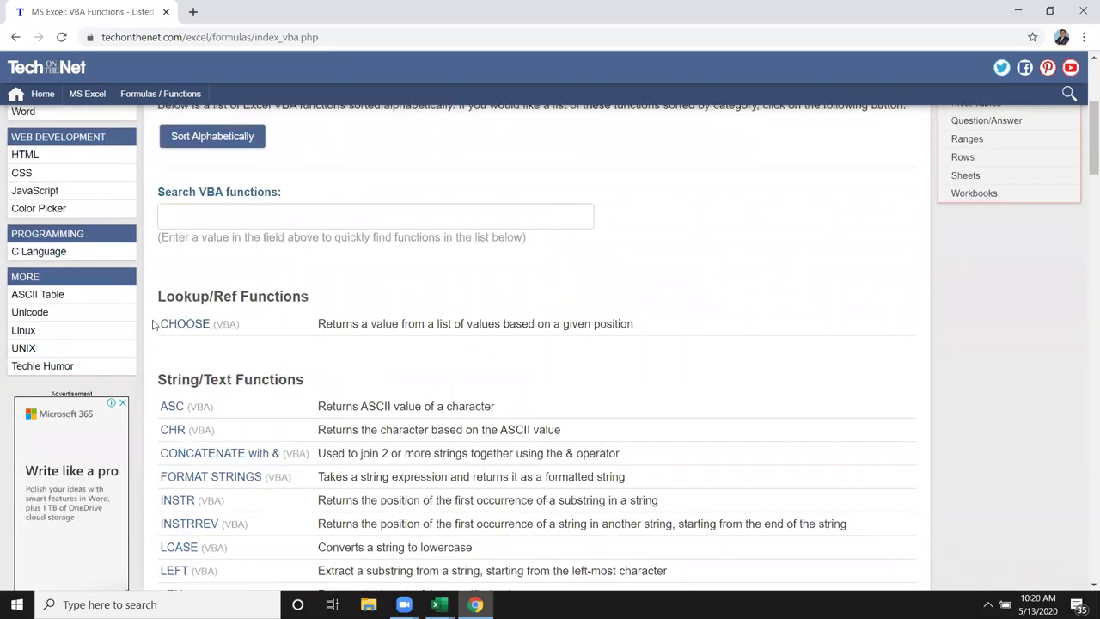
left_click_drag(157, 326, 205, 360)
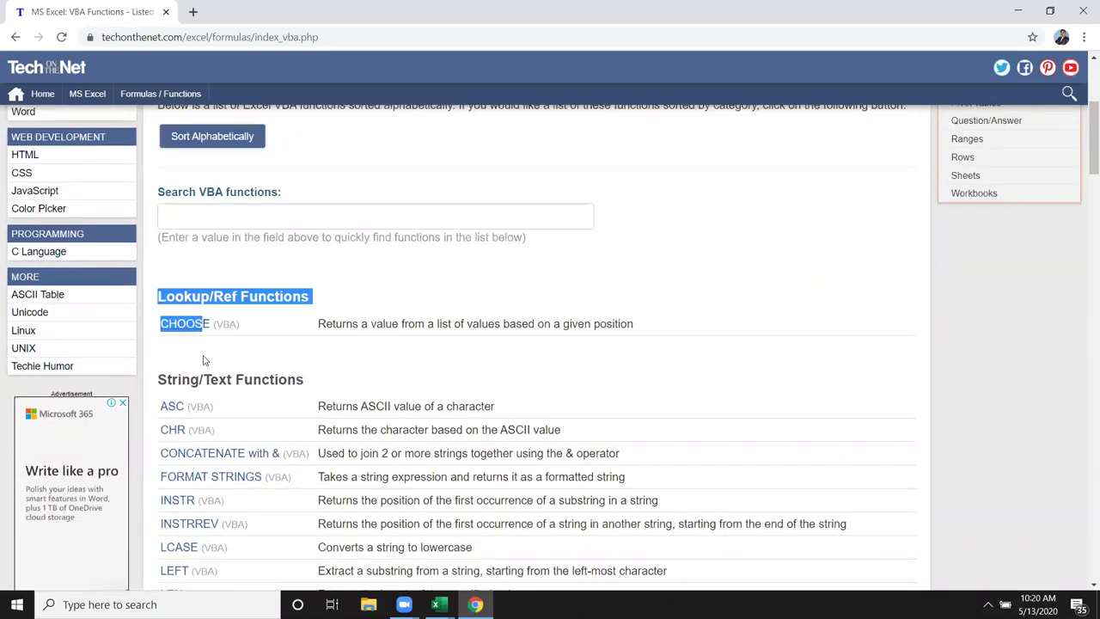
key("alt+Tab")
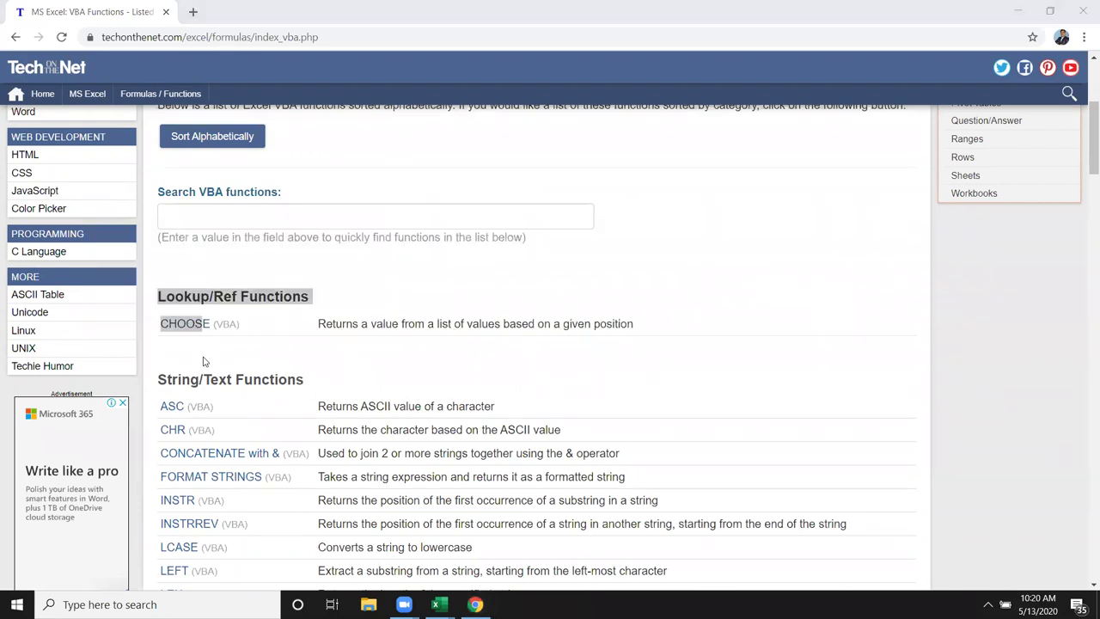
key("alt+Tab")
Enter month numbers 1 to 5 in A2:A6
left_click(41, 182)
type("1 2 3 4")
key("Return")
type("5")
key("Return")
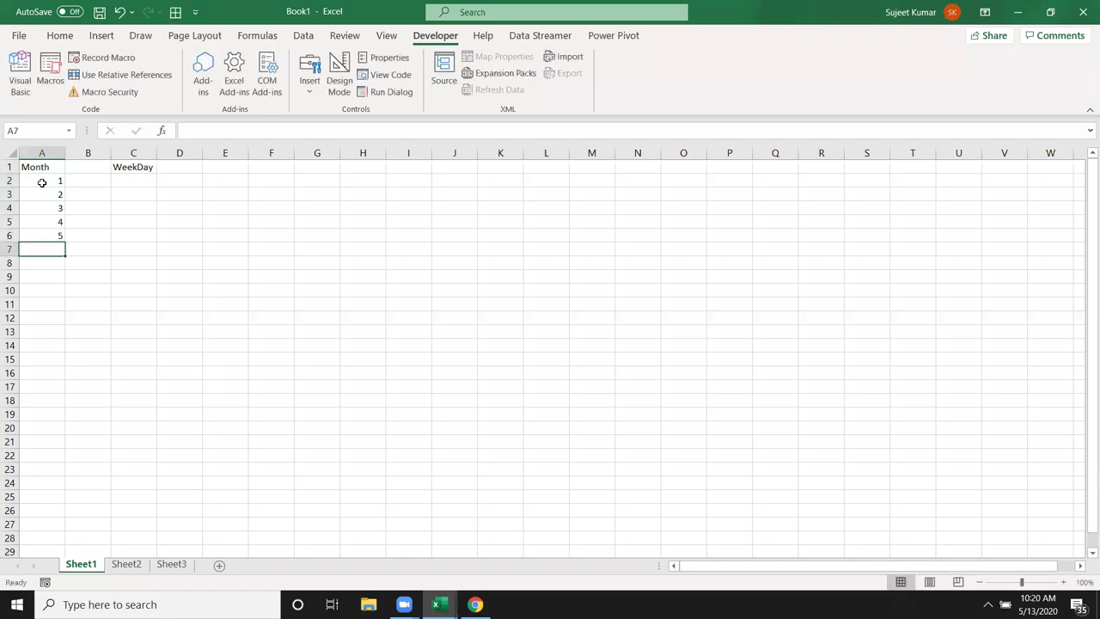
Extend the month series down to 12 and delete the surplus 13 in A14
left_click(55, 195)
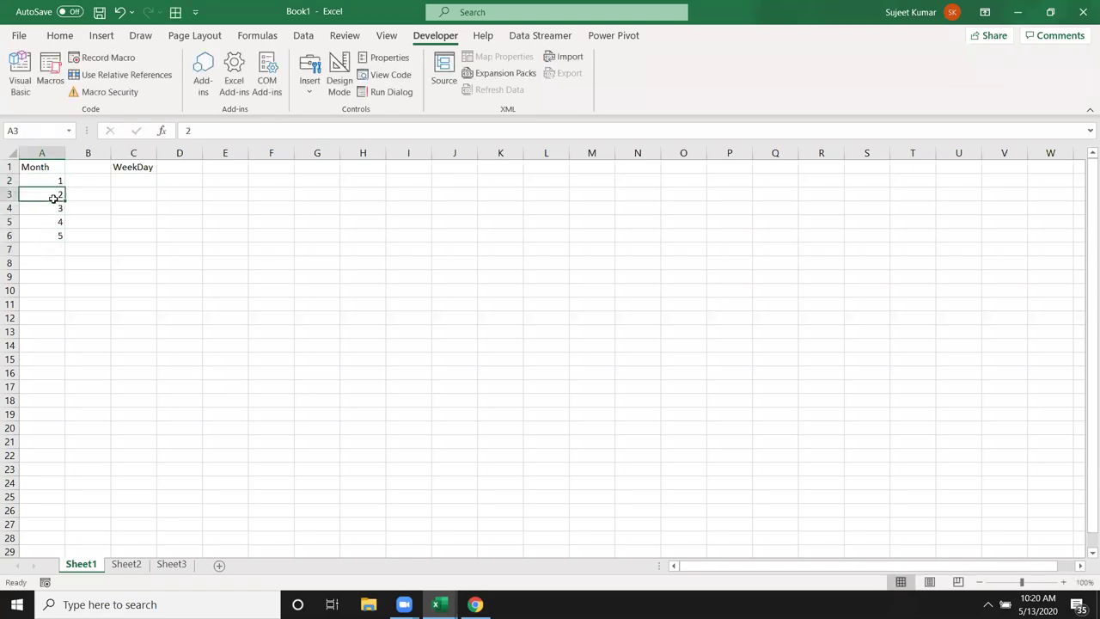
left_click_drag(59, 199, 62, 356)
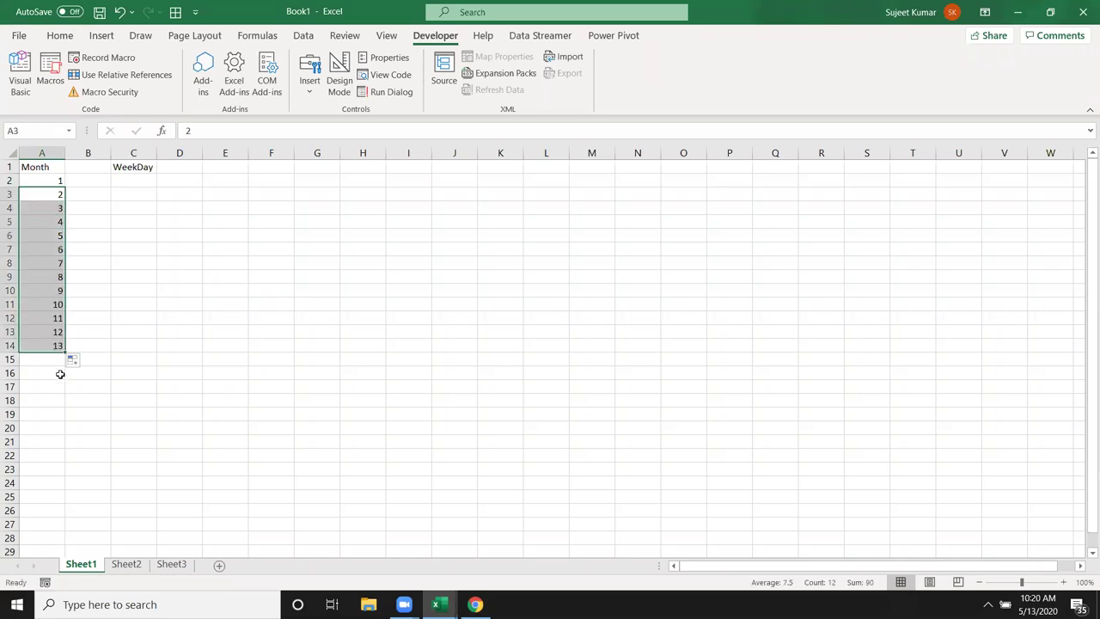
left_click(27, 345)
key("Delete")
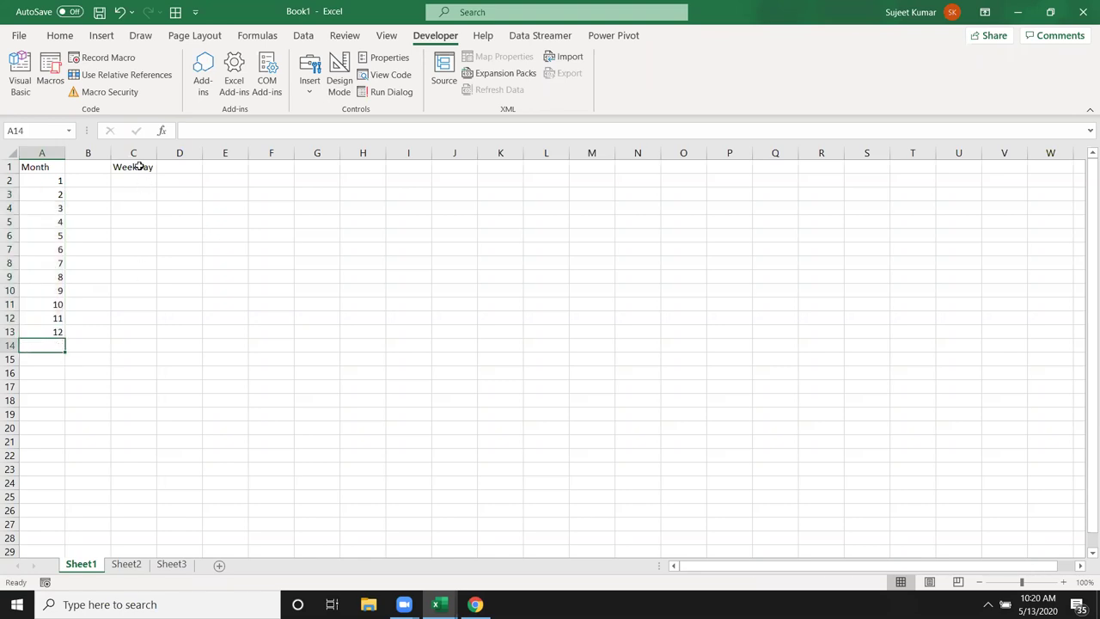
Copy month numbers 1–7 and paste them under WeekDay in C2:C8
left_click(138, 167)
left_click(137, 176)
left_click_drag(57, 181, 60, 263)
key("ctrl+c")
left_click(149, 181)
key("ctrl+v")
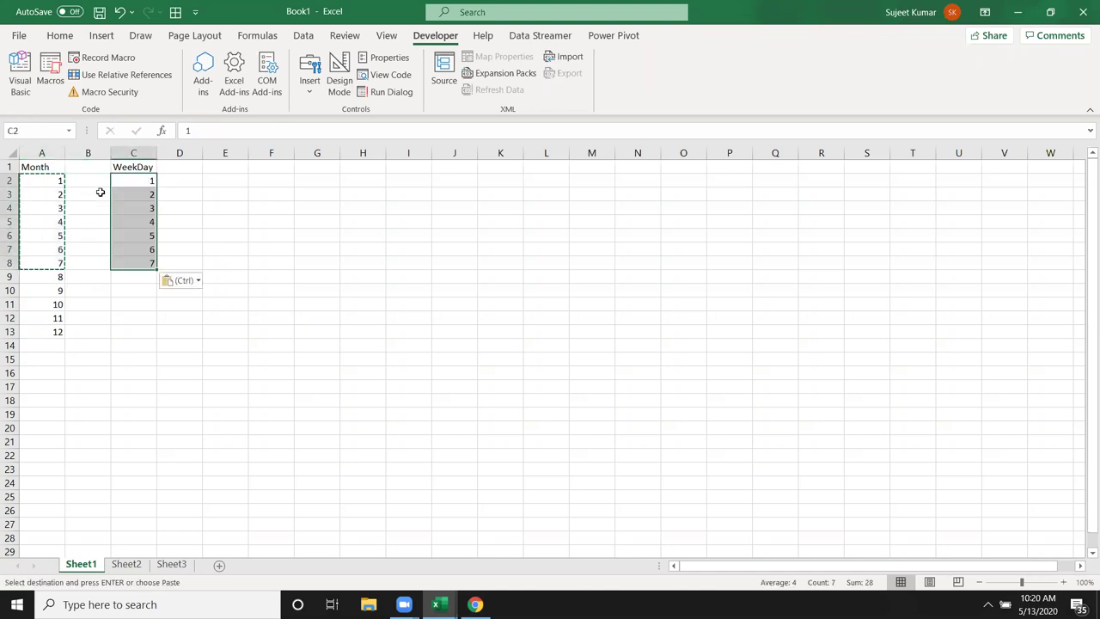
key("Escape")
Type Jan in B2 and Mon in D2, then select month numbers 1–12
left_click(87, 181)
type("Jan")
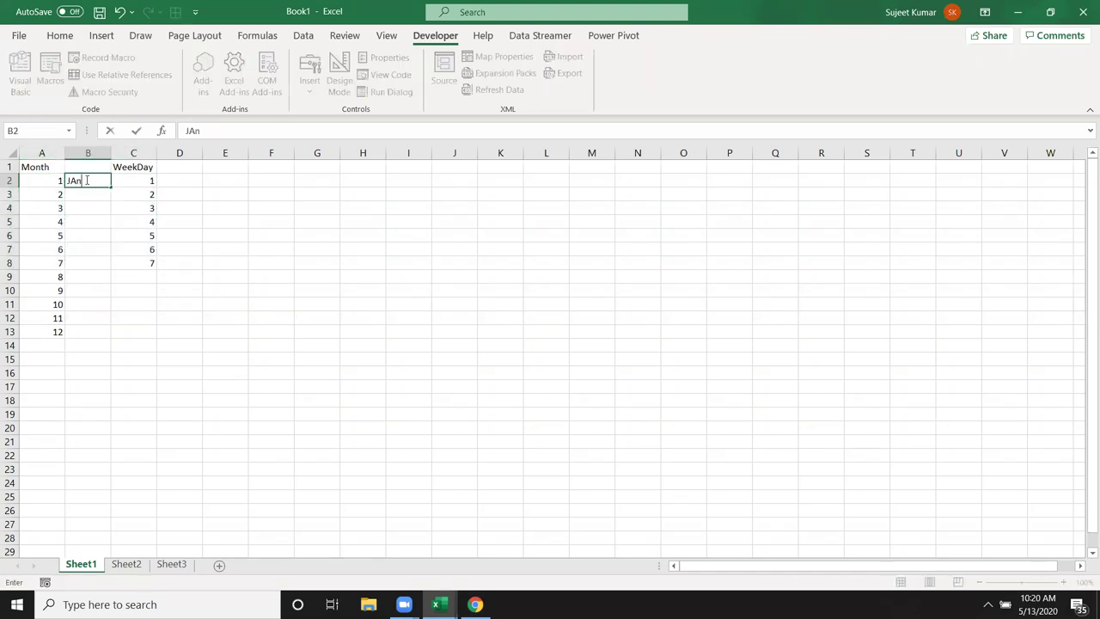
key("Return")
left_click(191, 179)
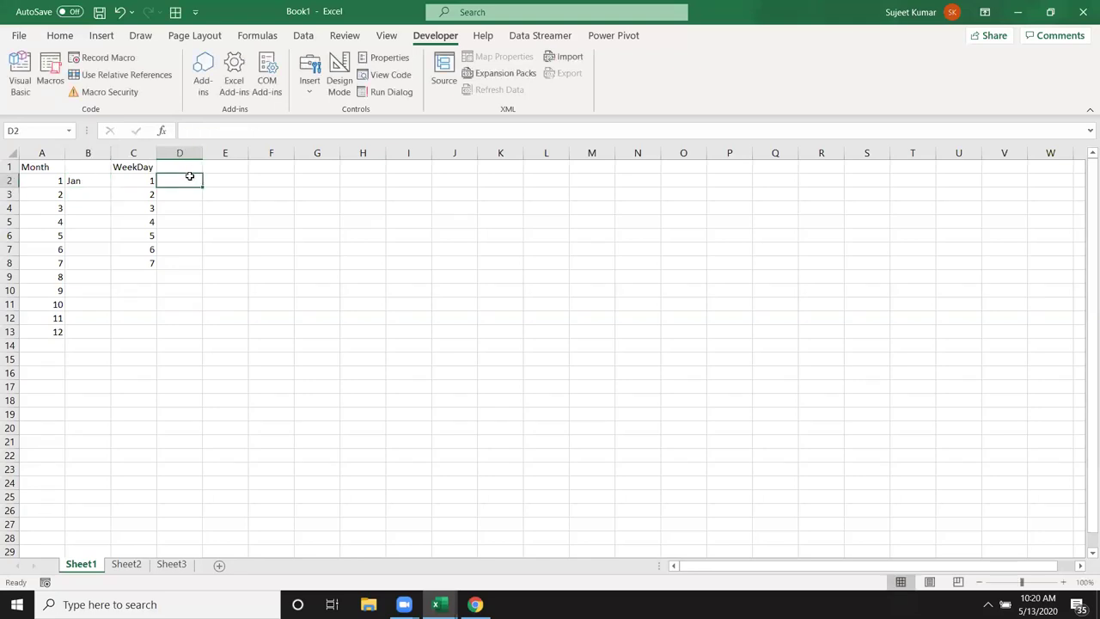
type("Mon")
key("Return")
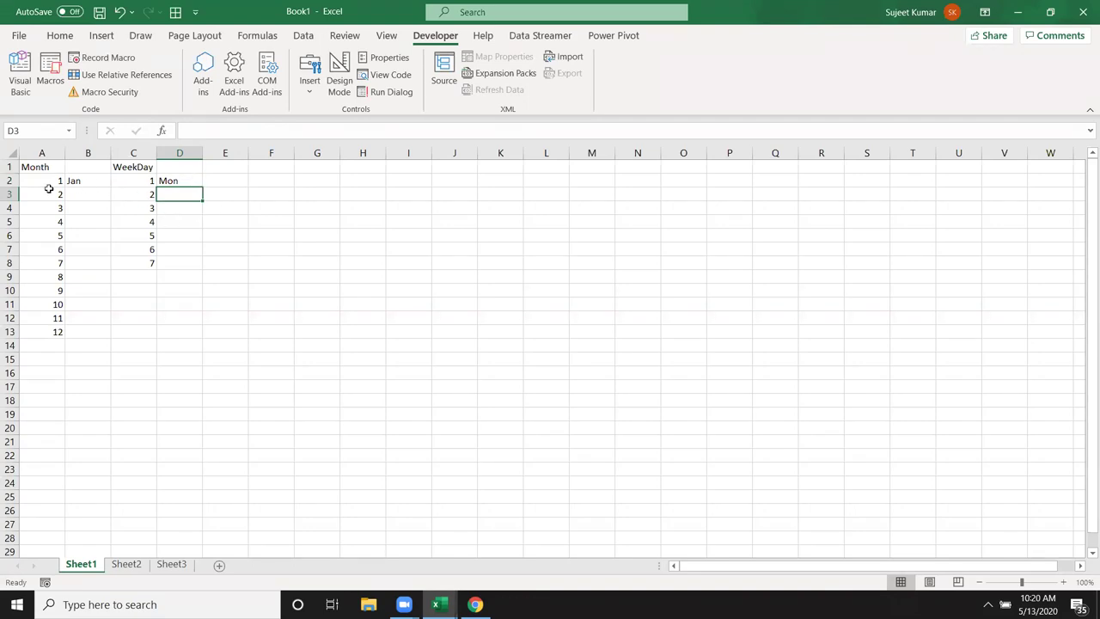
left_click_drag(44, 180, 43, 335)
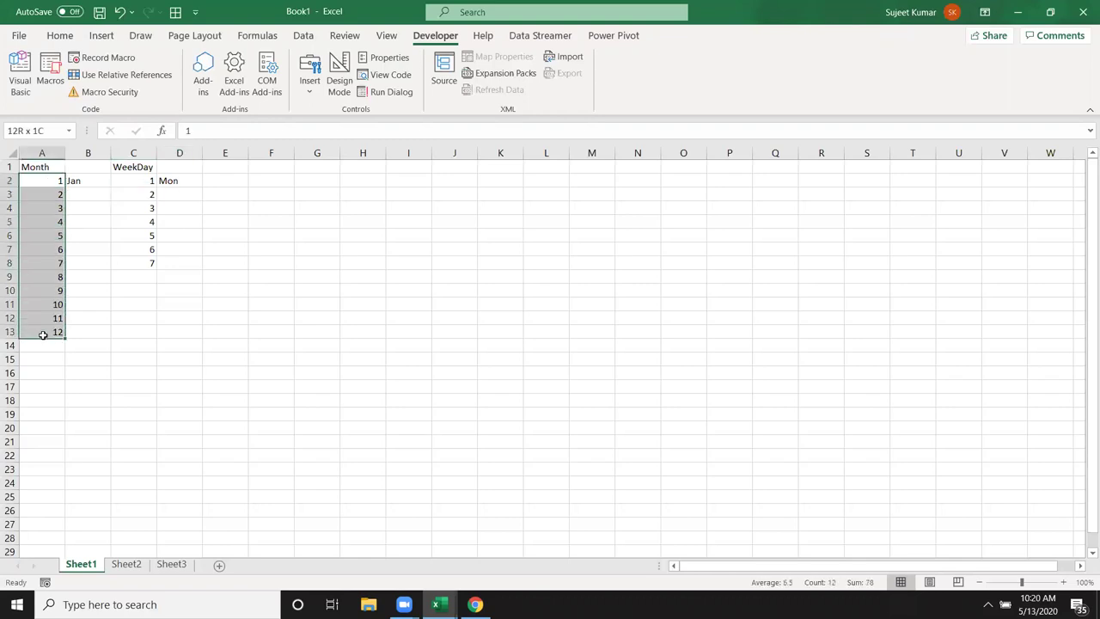
left_click(38, 187)
Replace Jan in B2 with =CHOOSE(A2,"JAN","FEB","Mar"), which returns JAN
left_click(77, 180)
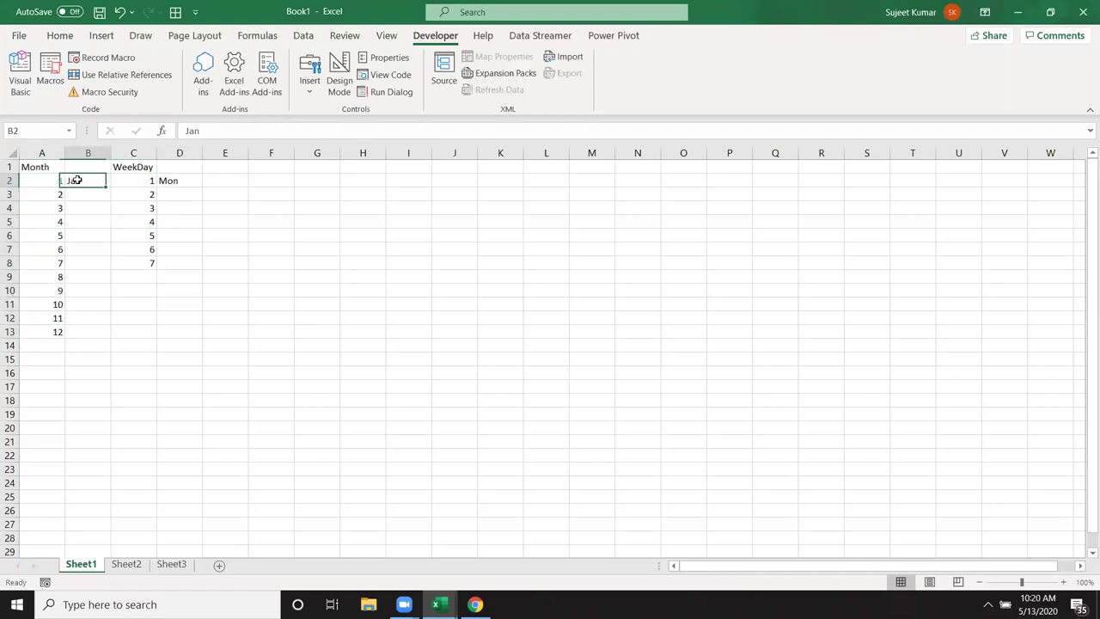
key("Delete")
type("=ch")
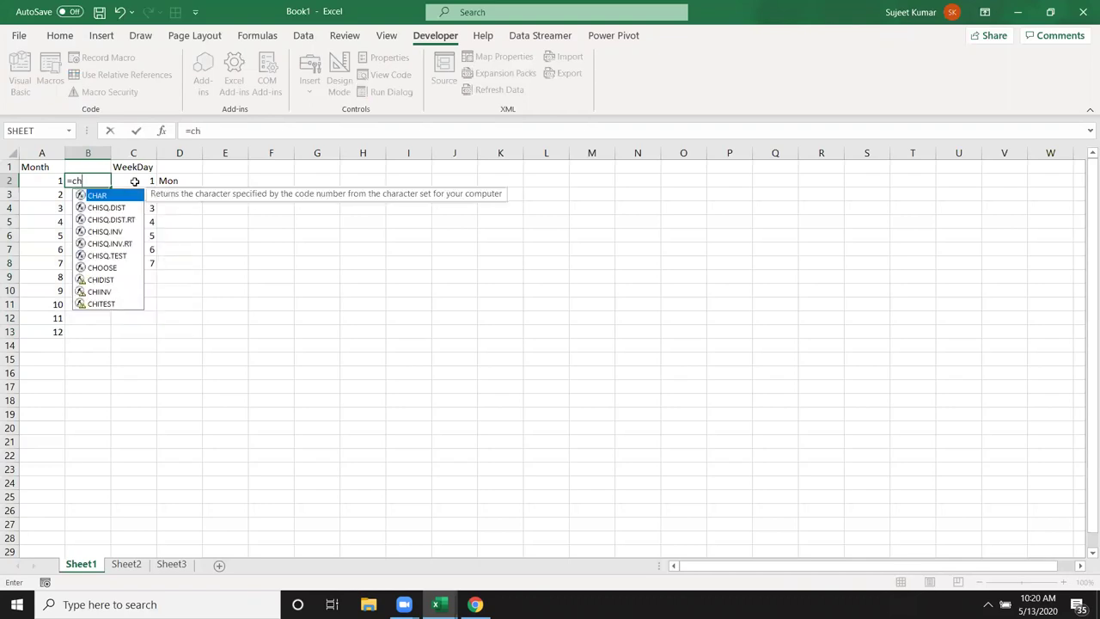
type("oo")
key("Tab")
key("Left")
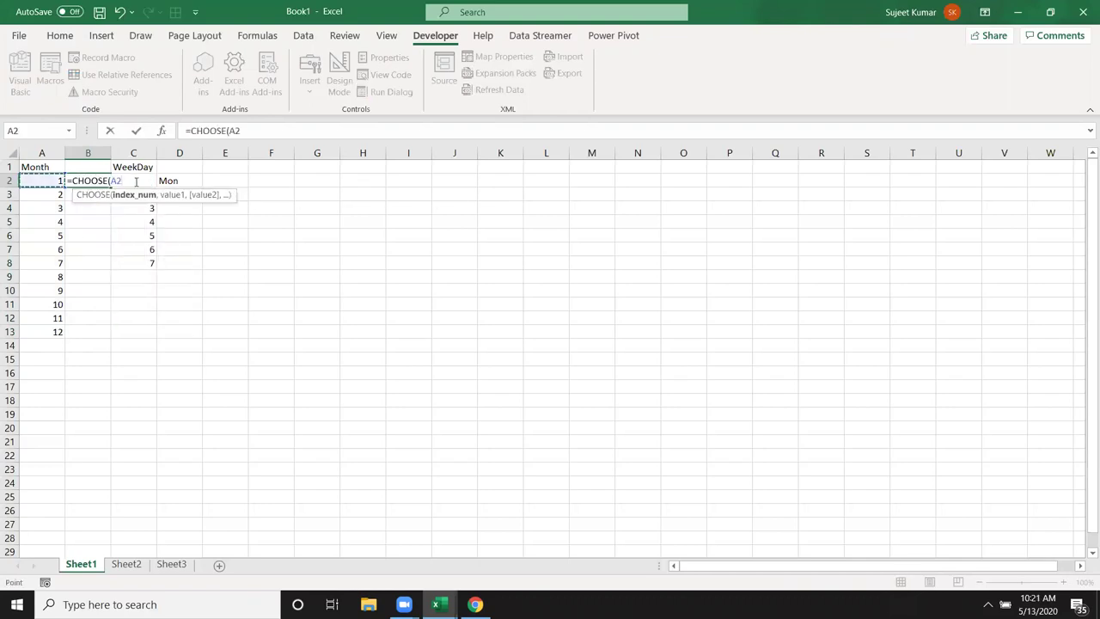
type(",")
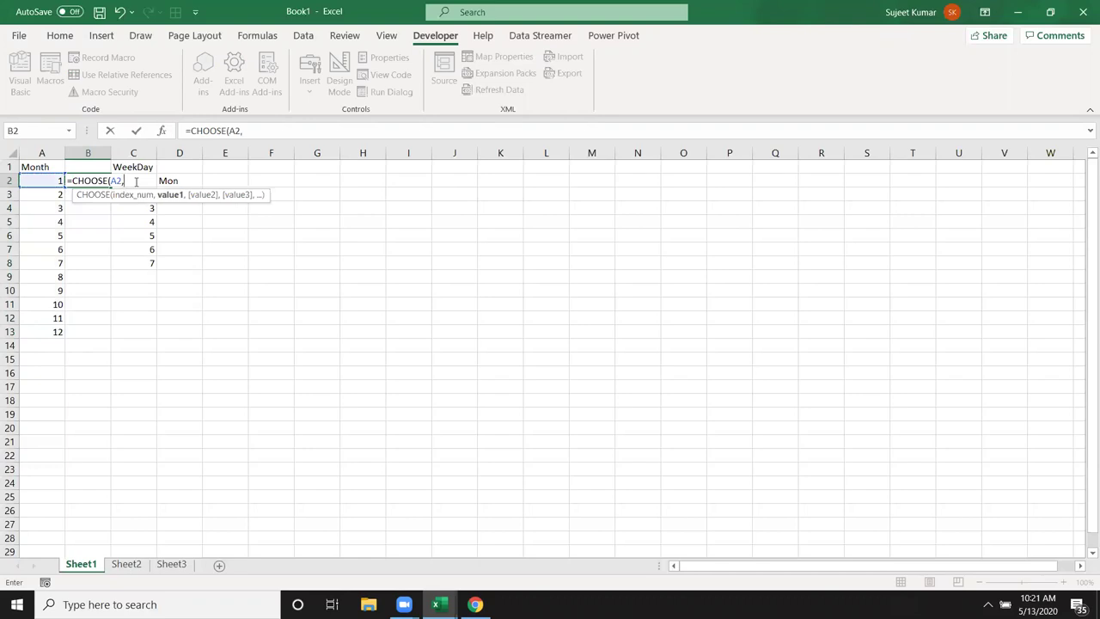
type("\"AJN")
key("BackSpace")
key("BackSpace")
key("BackSpace")
type("JAN\"")
type(",\"FE")
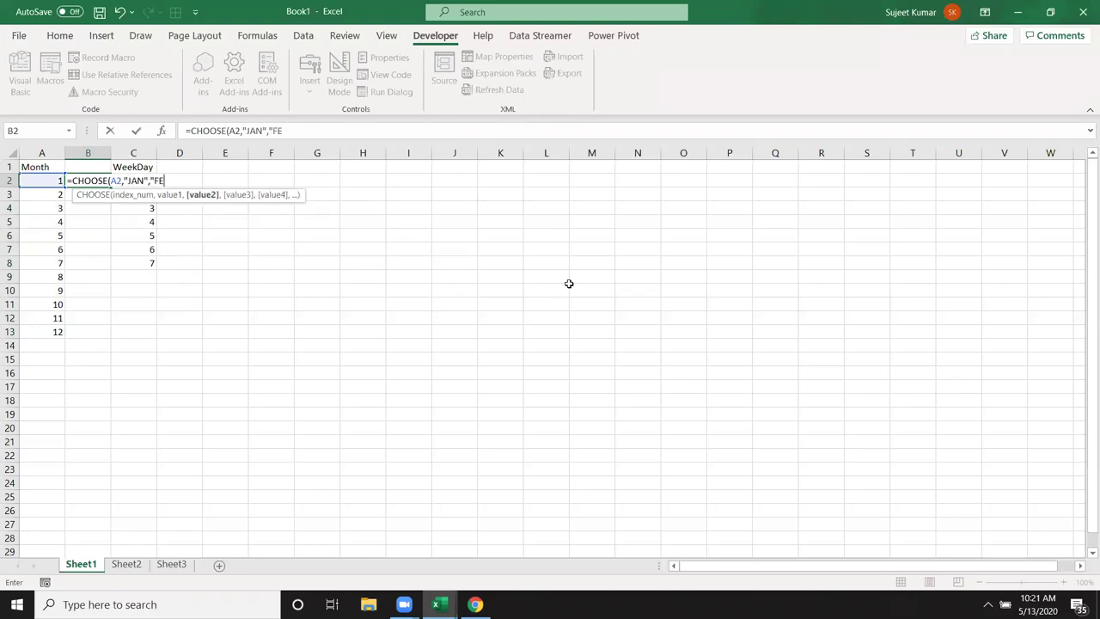
type("B\",Mar")
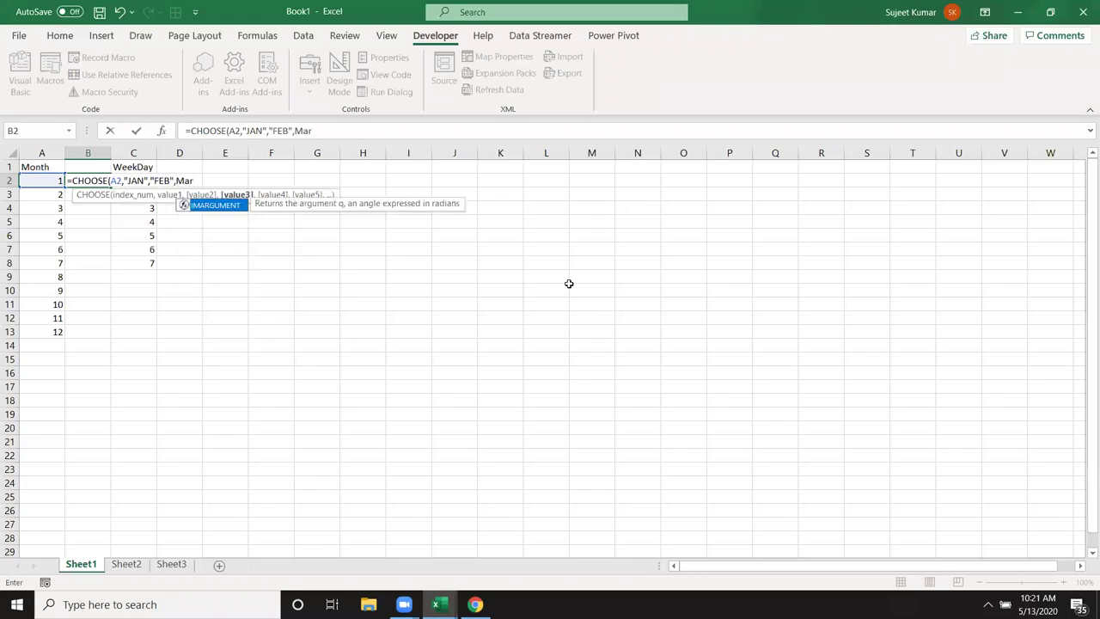
key("BackSpace")
key("BackSpace")
key("BackSpace")
type("\"")
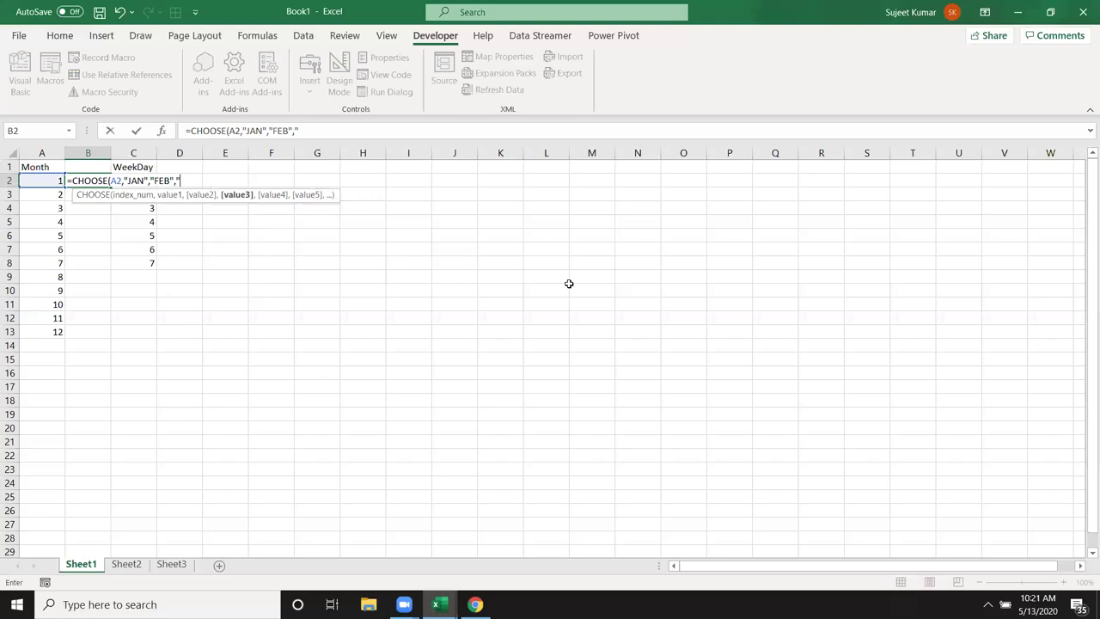
type("Mar\"")
type(")")
key("Return")
key("Up")
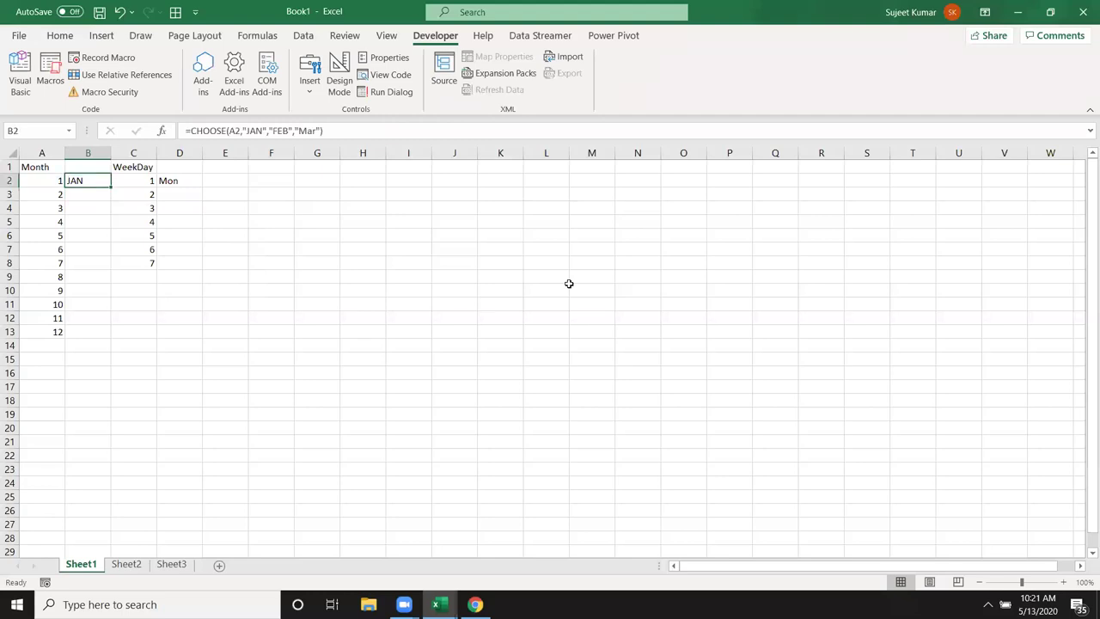
Review the JAN, FEB and Mar arguments of B2's CHOOSE formula without changing it
double_click(79, 180)
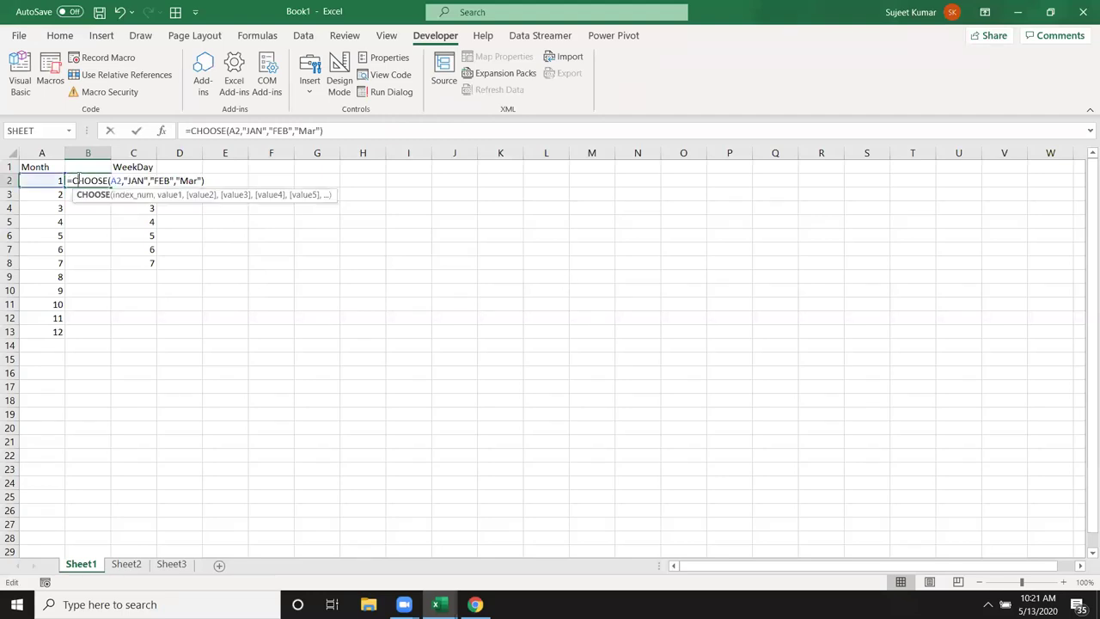
left_click_drag(147, 180, 125, 180)
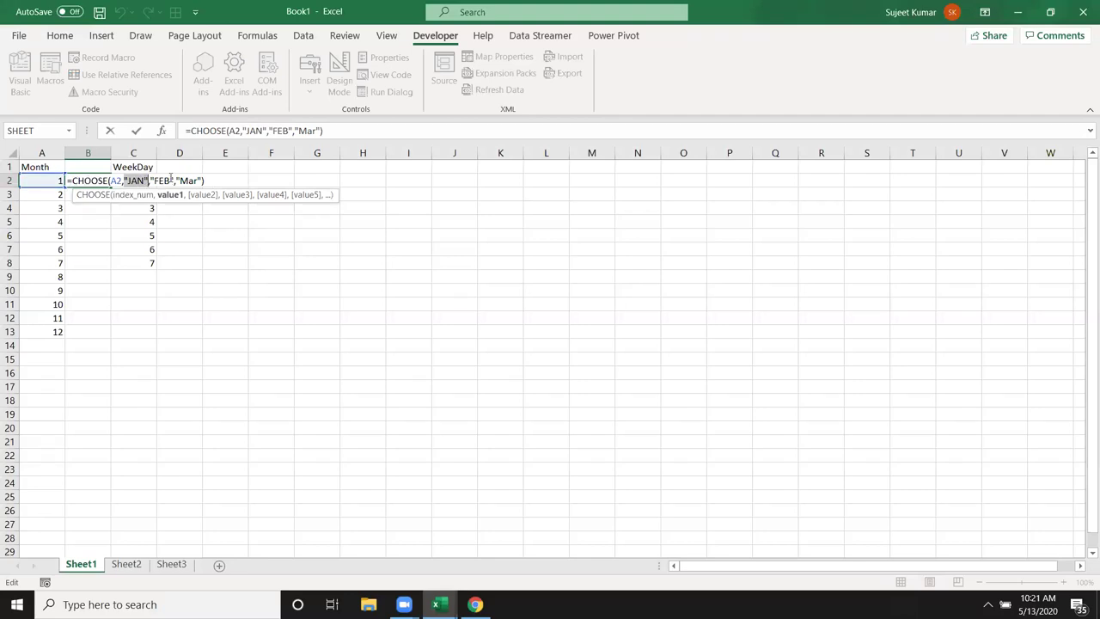
double_click(171, 180)
double_click(188, 181)
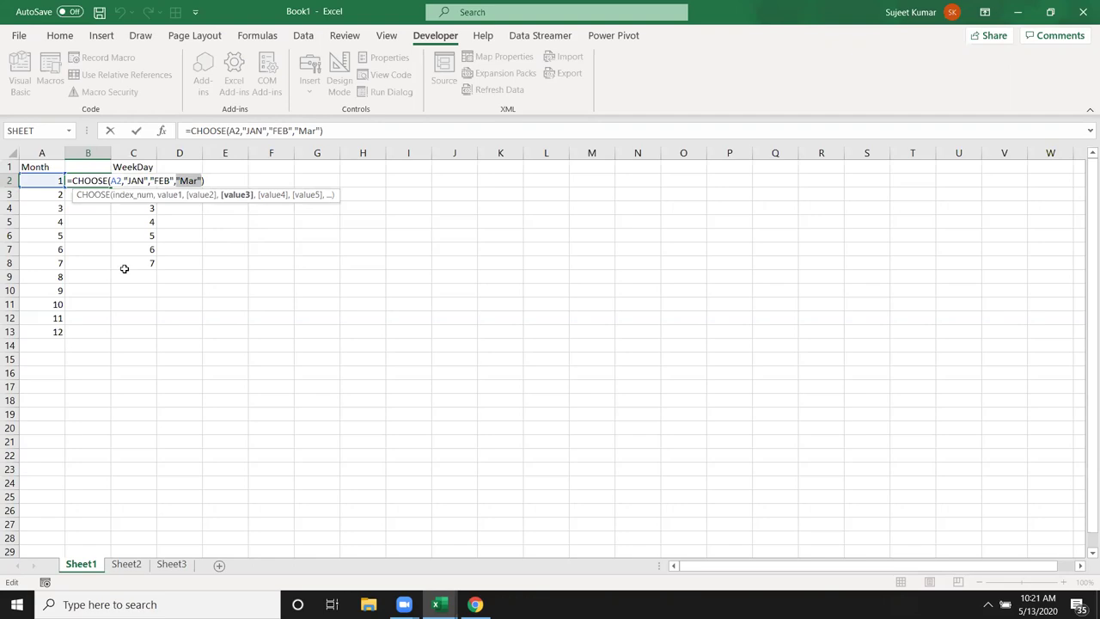
key("Escape")
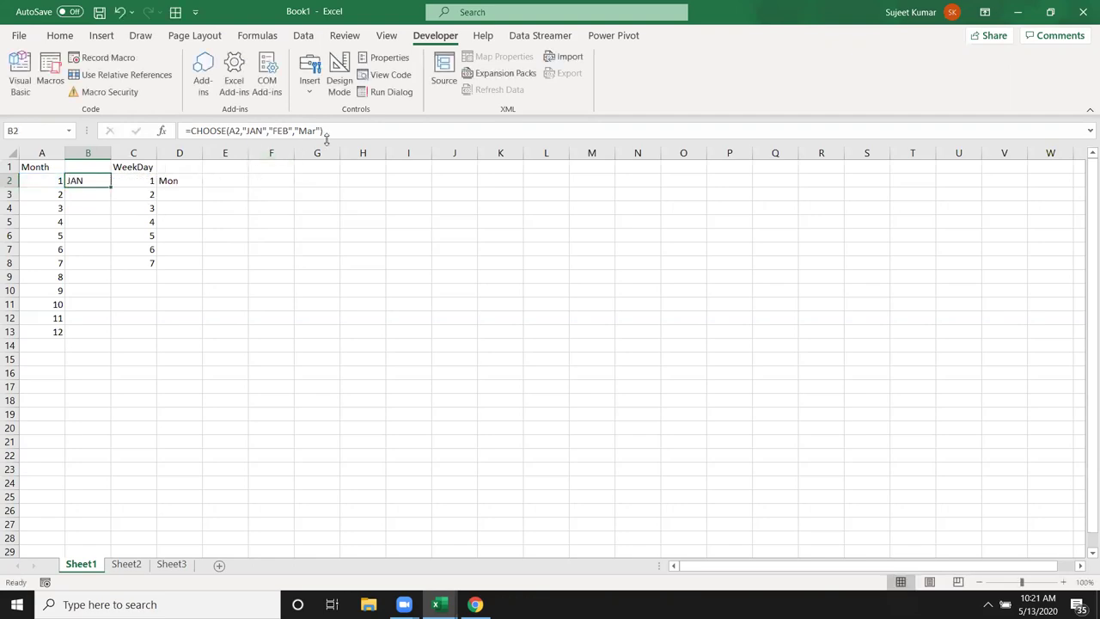
Add "Apr", "May", "Jun" and "Jul" to B2's CHOOSE formula and commit it
left_click(326, 130)
key("BackSpace")
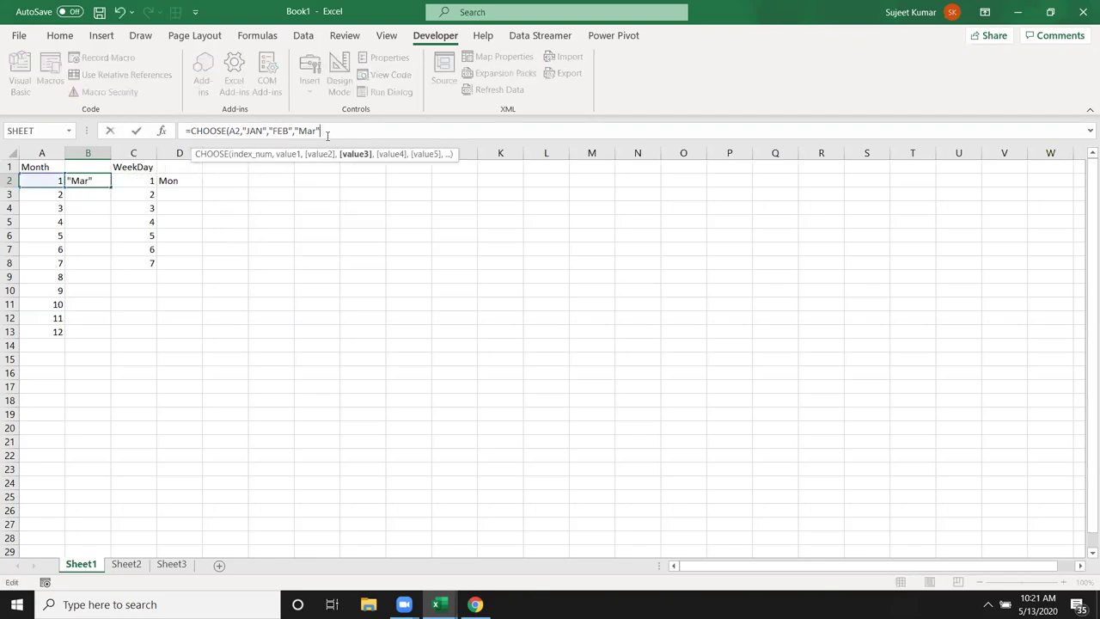
type(",\"A")
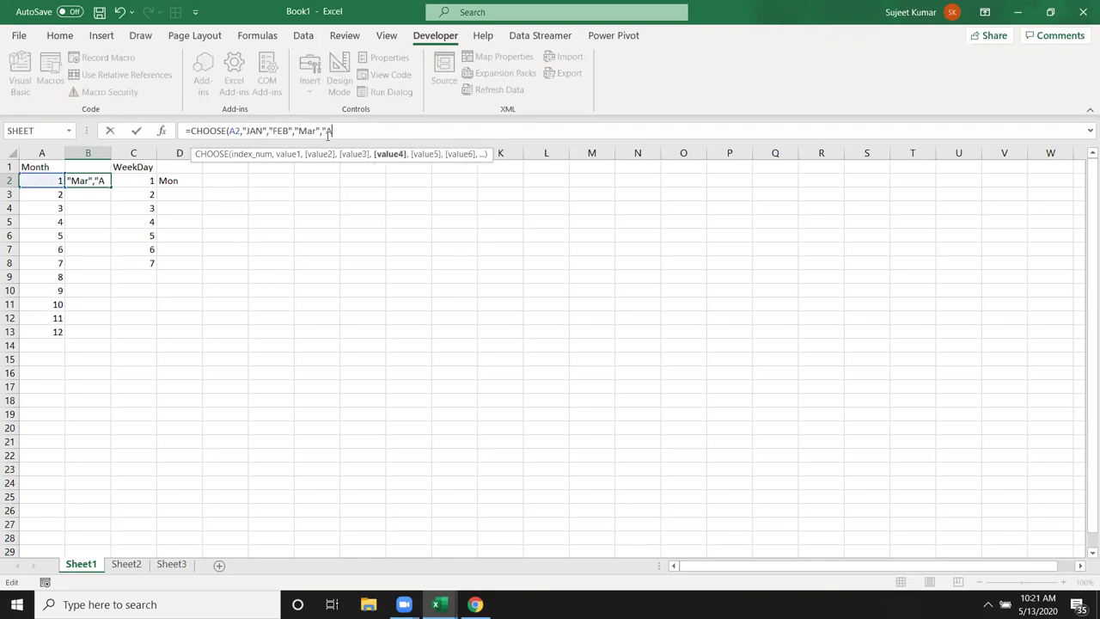
type("pre")
type(",")
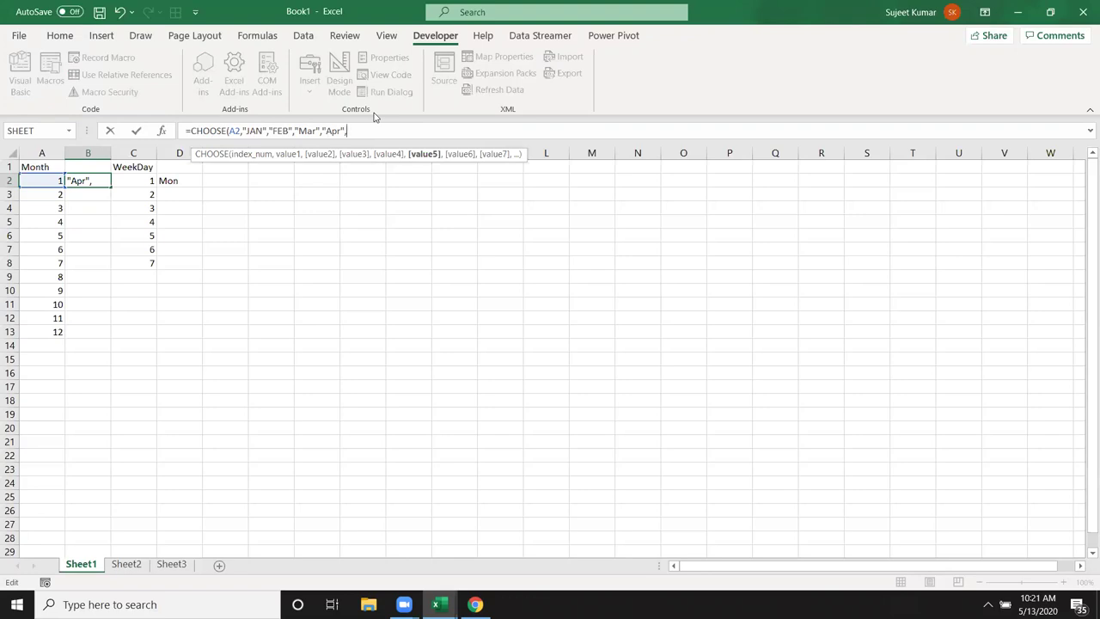
type("\"May")
type("\",\"Jun\"")
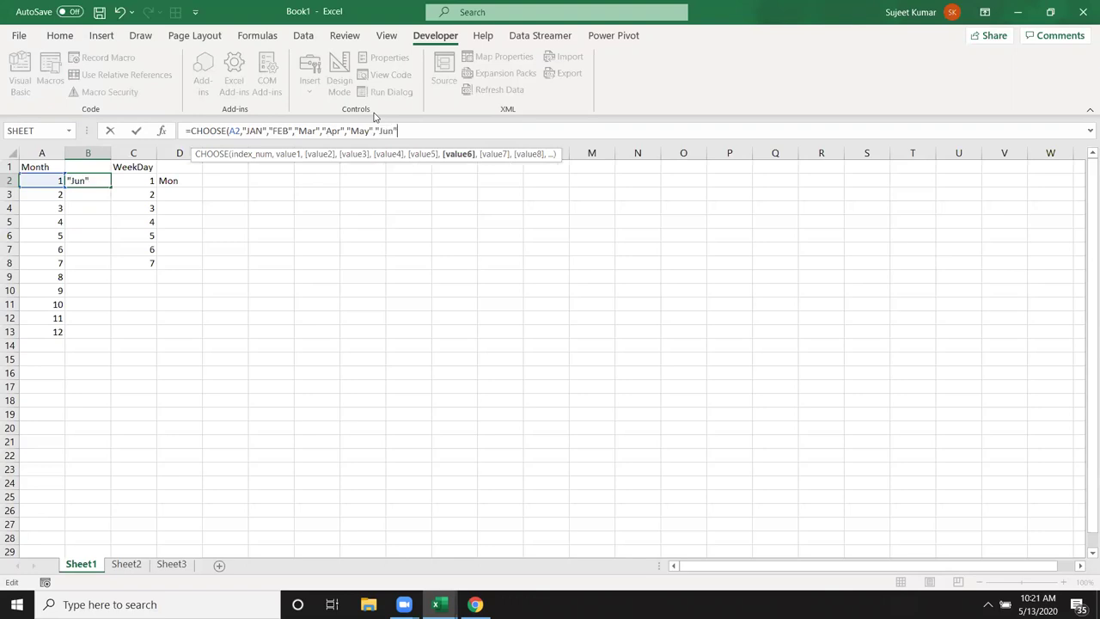
type(",\"Apr")
key("BackSpace")
key("BackSpace")
key("BackSpace")
type("Jul")
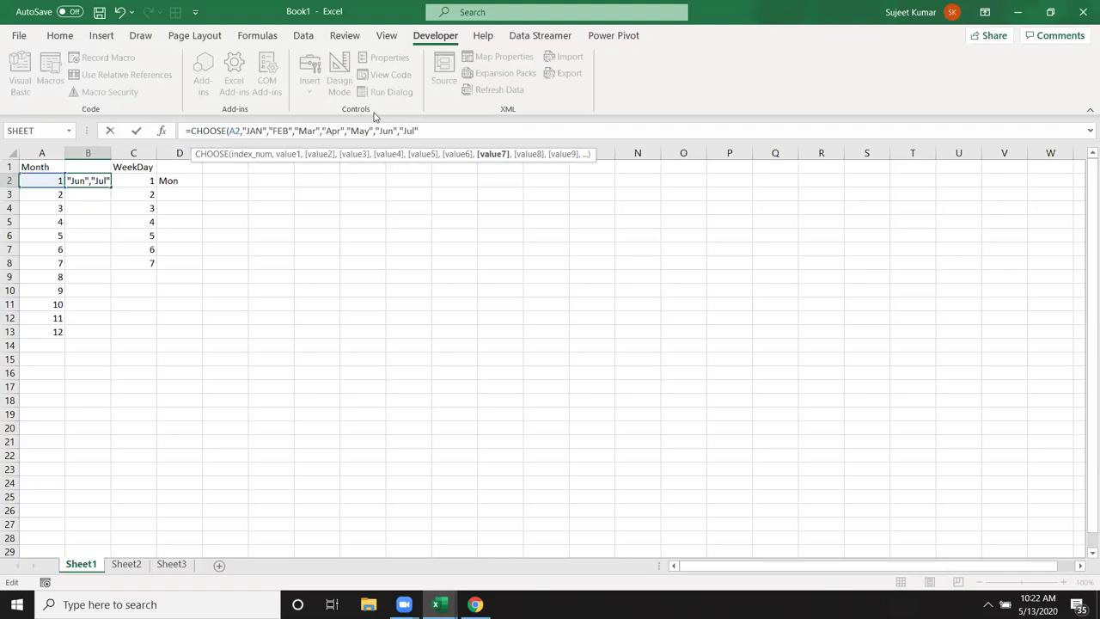
key("Return")
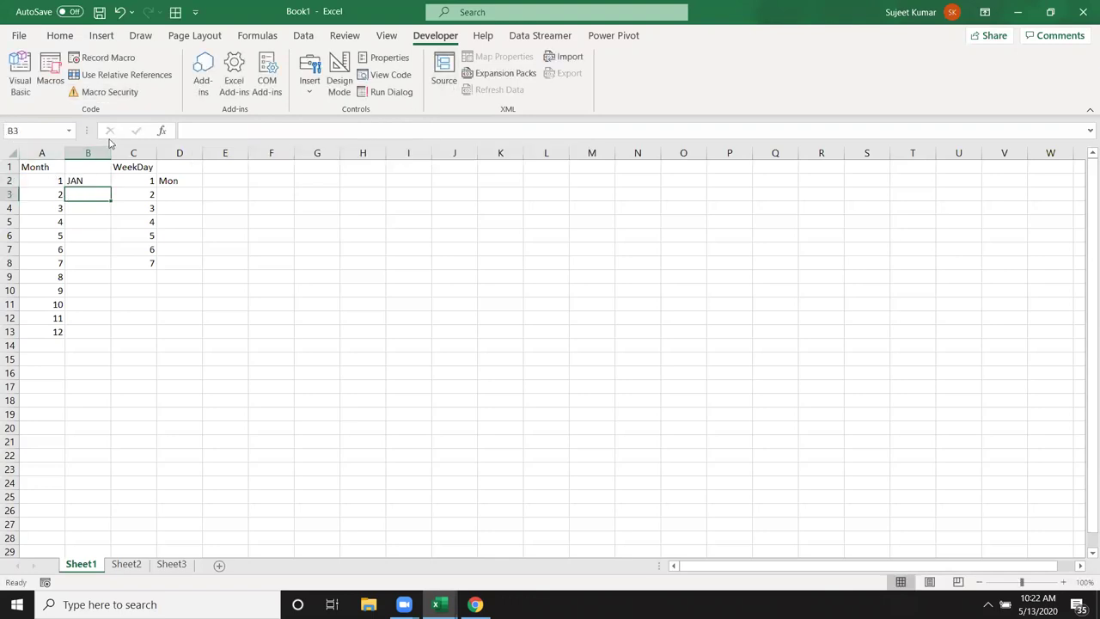
type("=da")
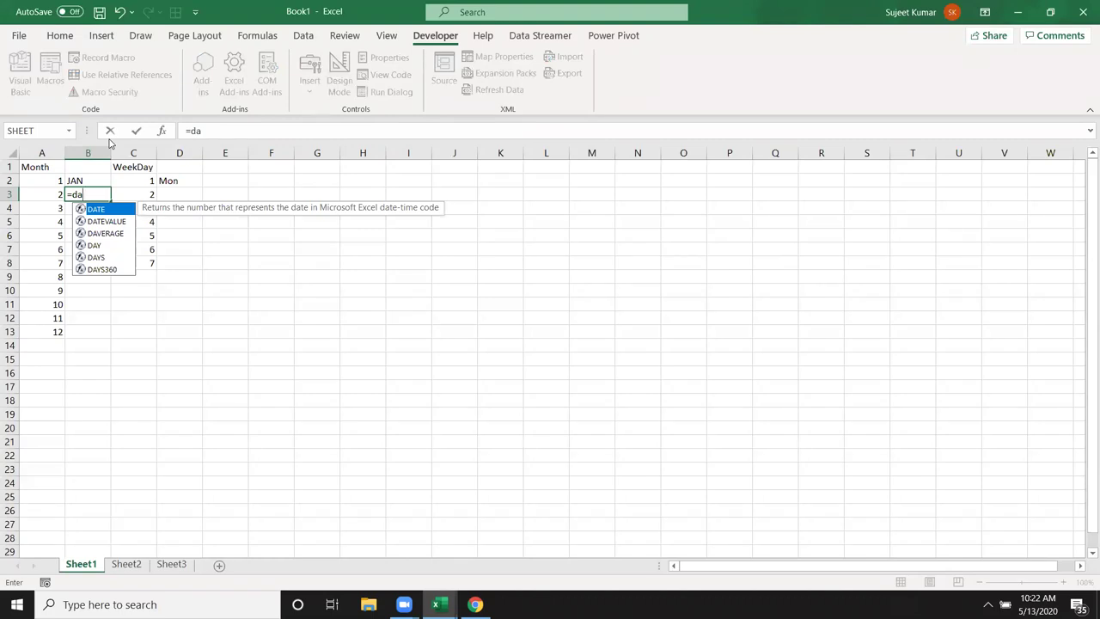
key("Tab")
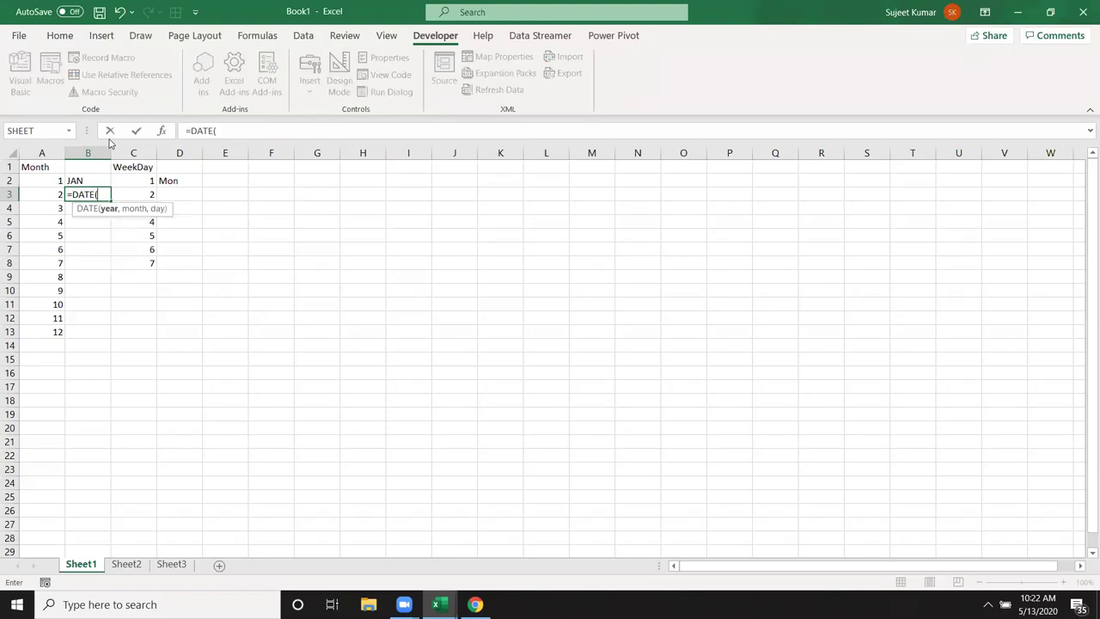
type("2020")
type(",")
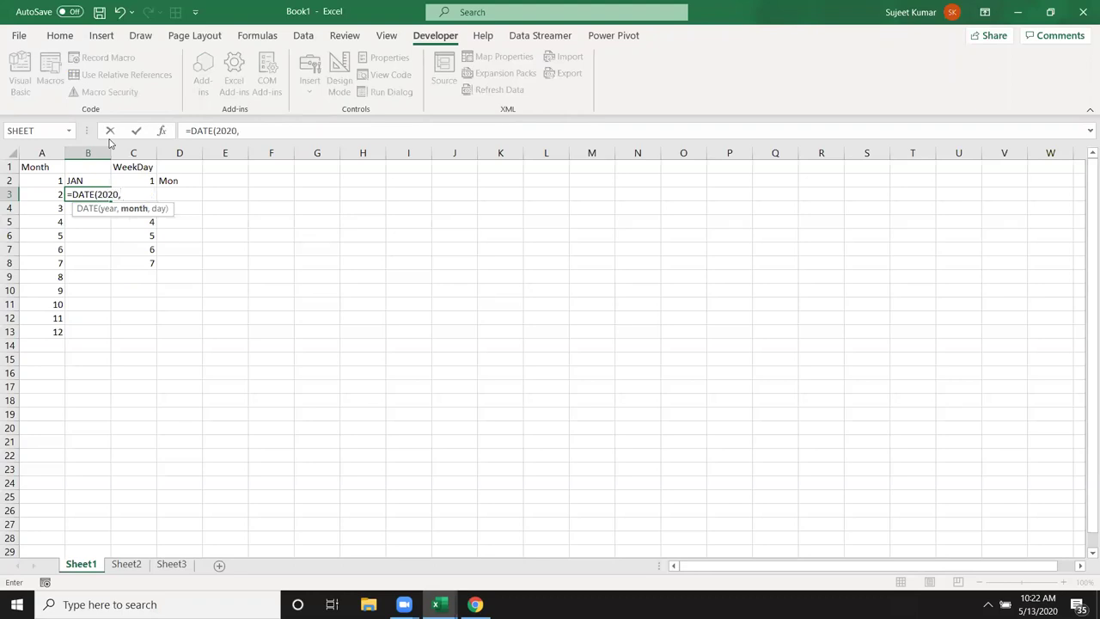
left_click(37, 195)
type(",1")
key("Return")
key("Up")
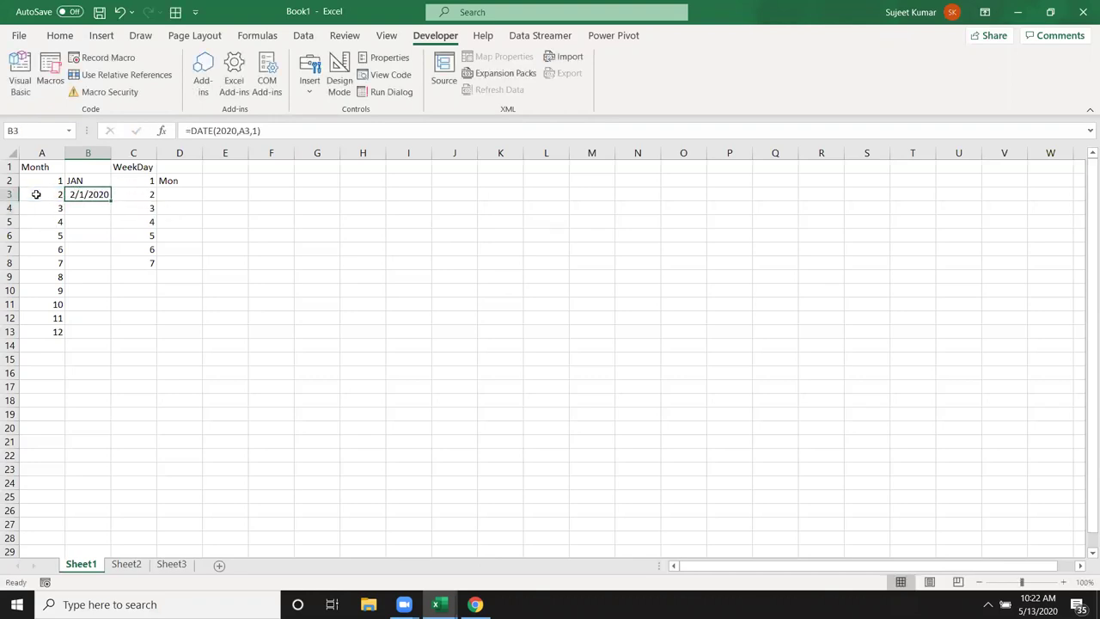
left_click(190, 131)
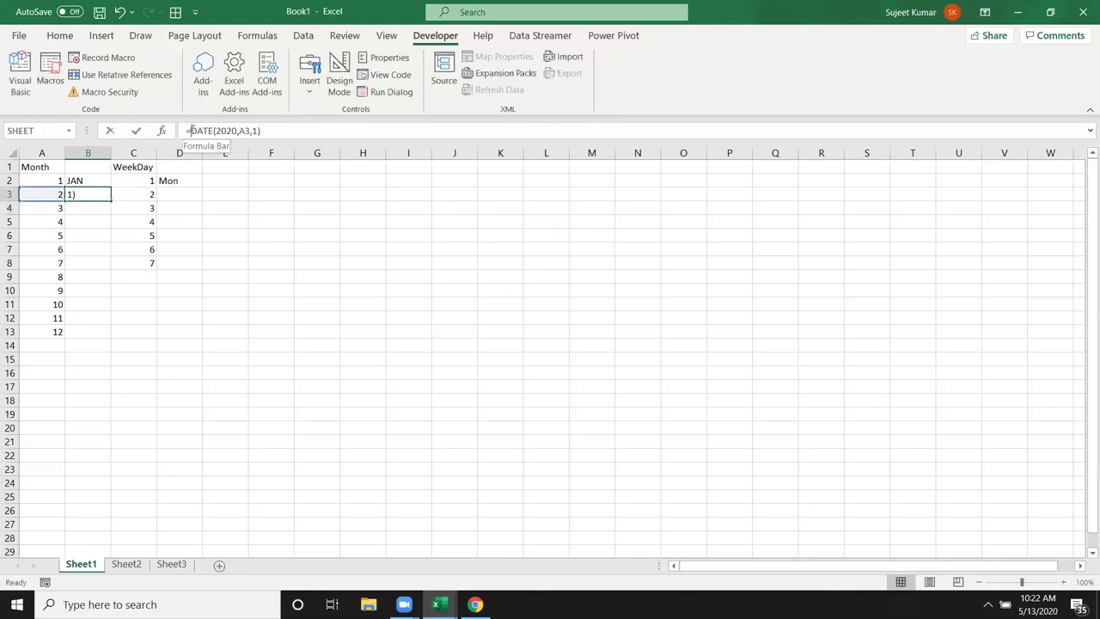
type("te")
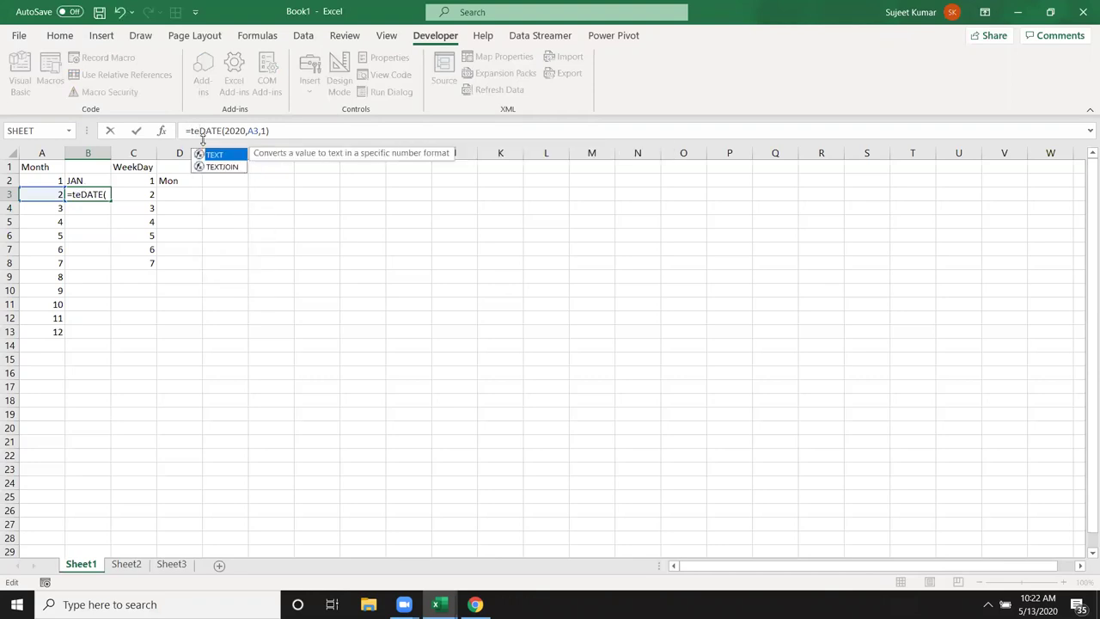
key("Tab")
left_click(436, 123)
type(",\"MMM\")")
key("Return")
key("Up")
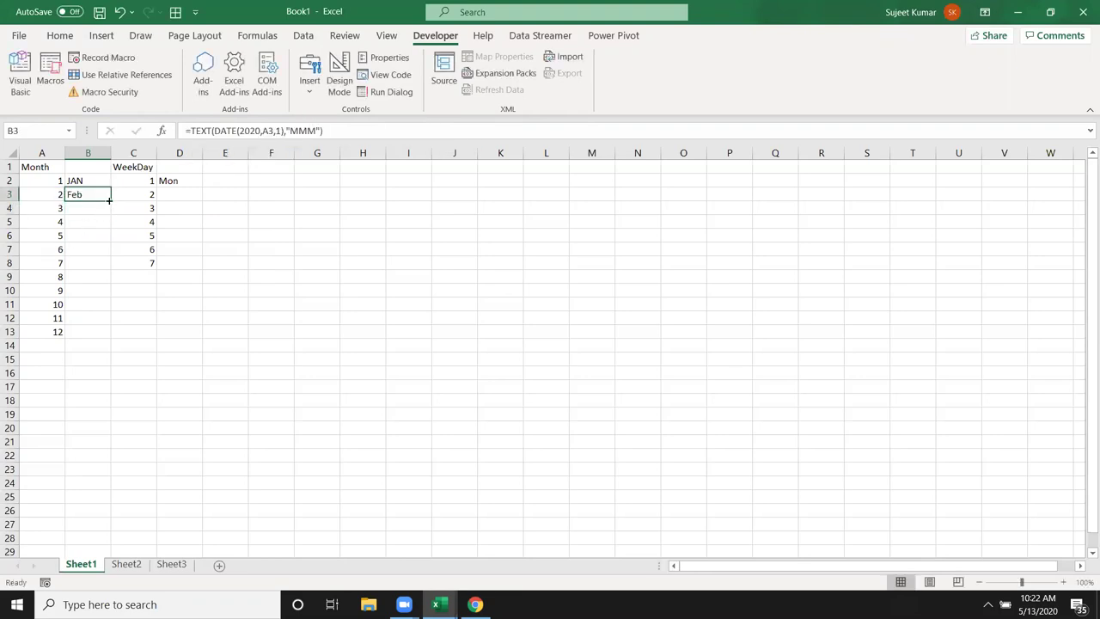
double_click(109, 200)
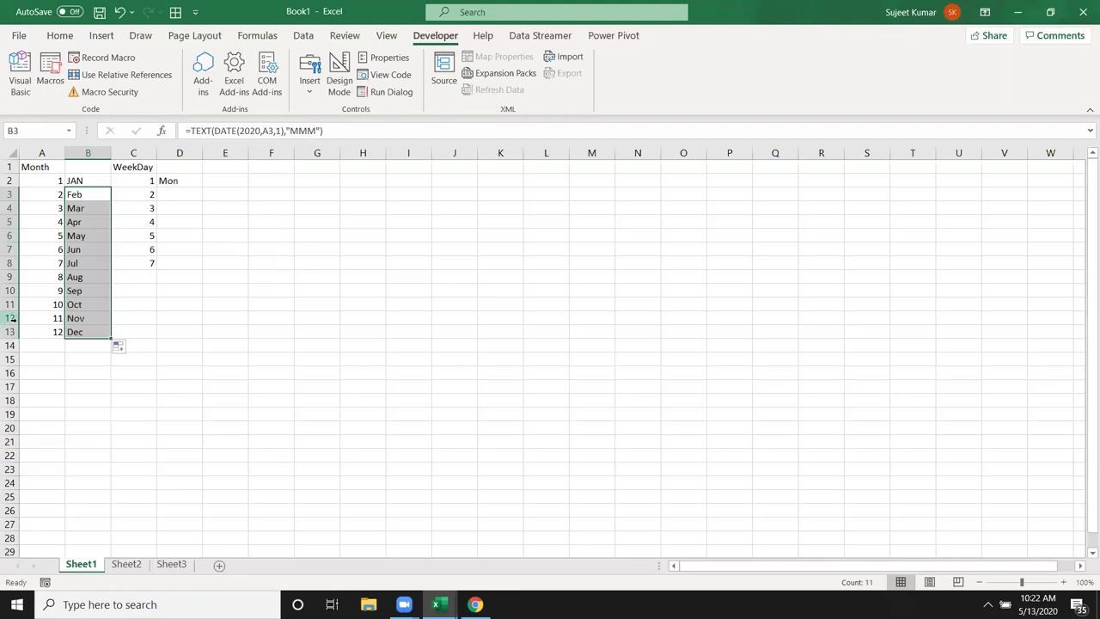
key("Delete")
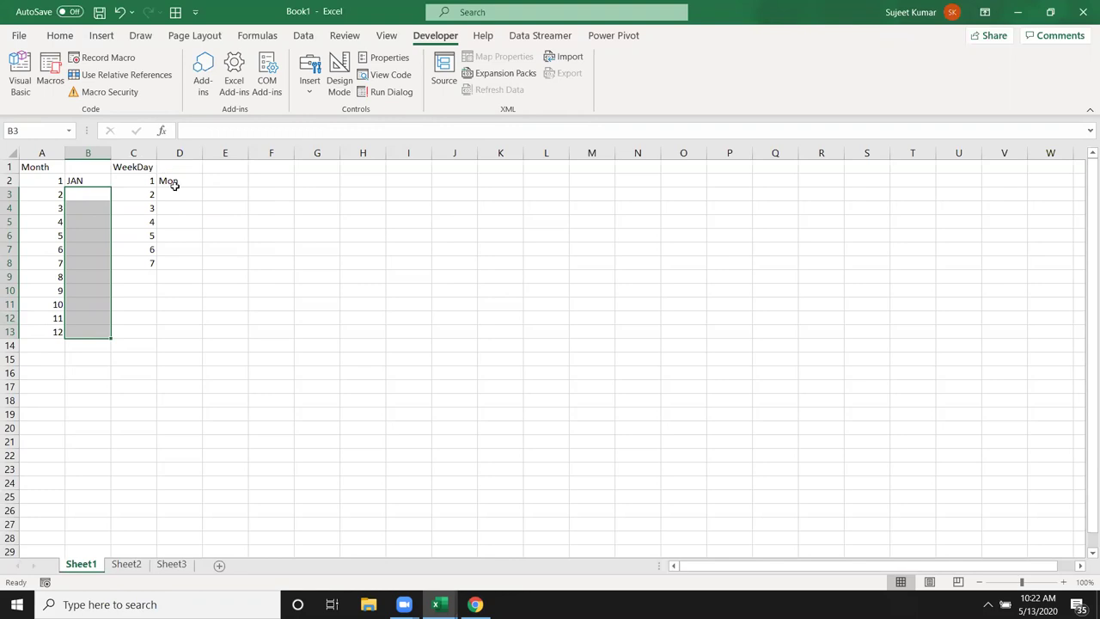
Select the weekday numbers in column C and briefly check the VBA editor
left_click(177, 186)
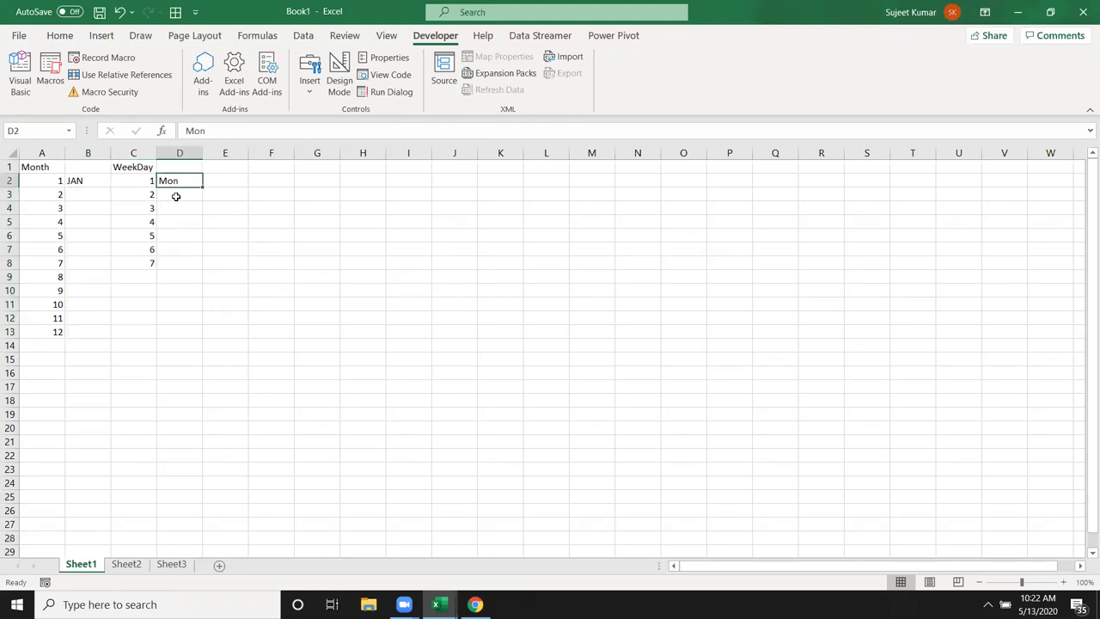
mouse_move(436, 604)
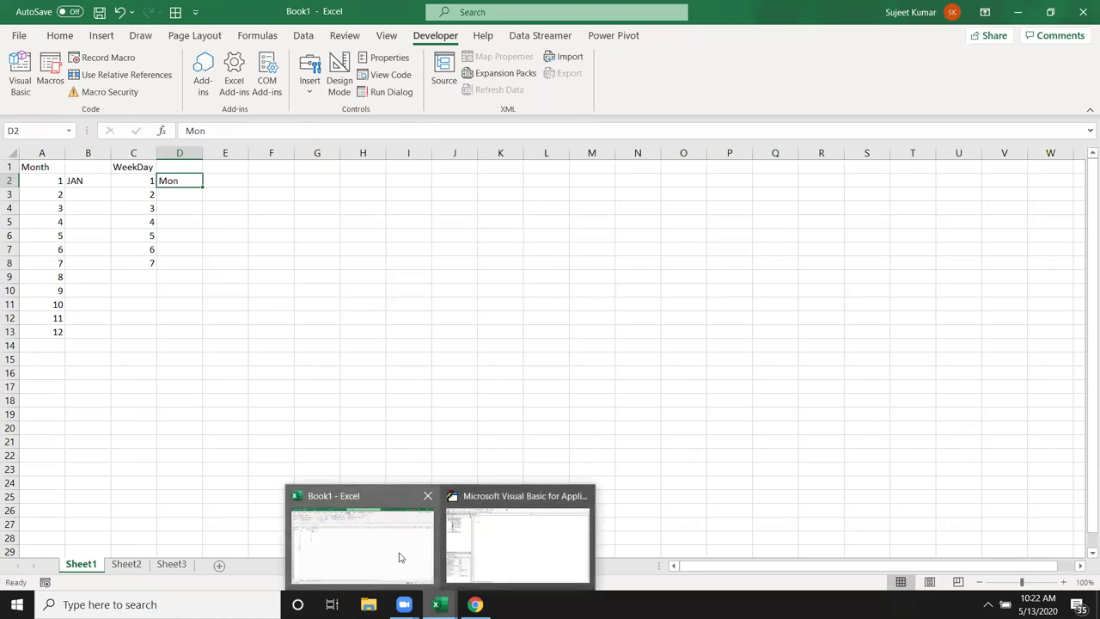
left_click_drag(146, 263, 147, 181)
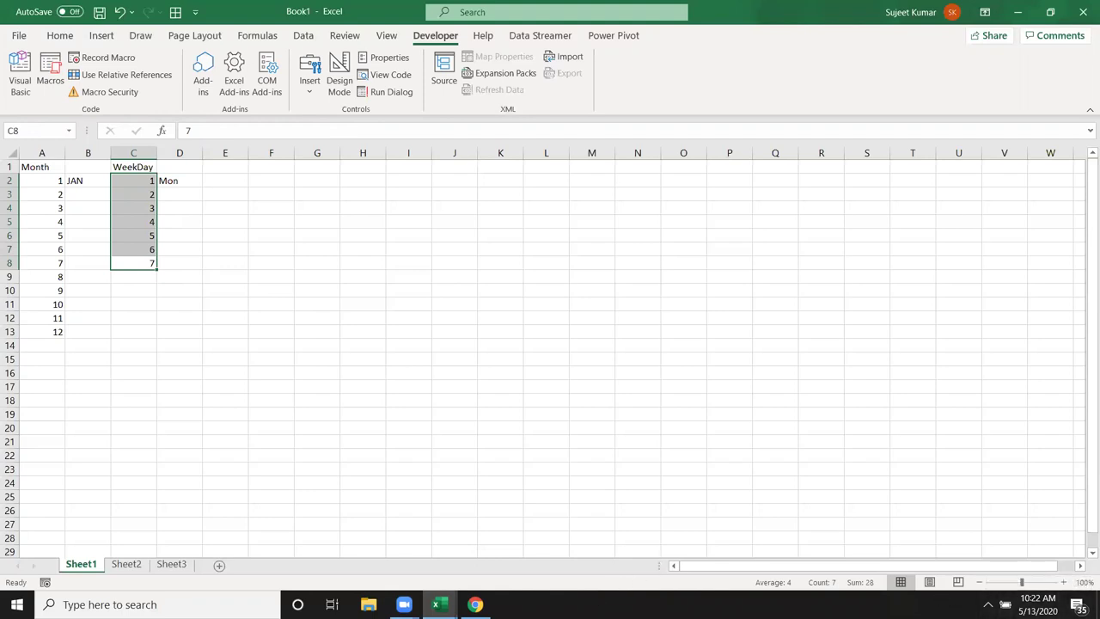
left_click(438, 604)
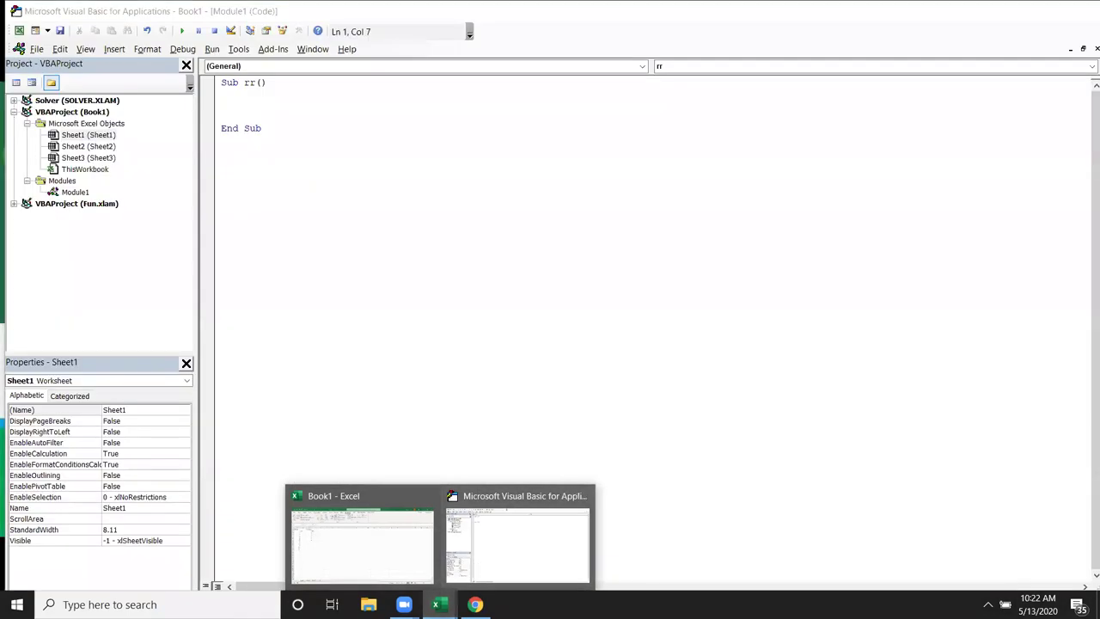
left_click(360, 541)
Paste the Feb–Dec month names back into B3:B13 and inspect B2's CHOOSE formula
left_click(87, 193)
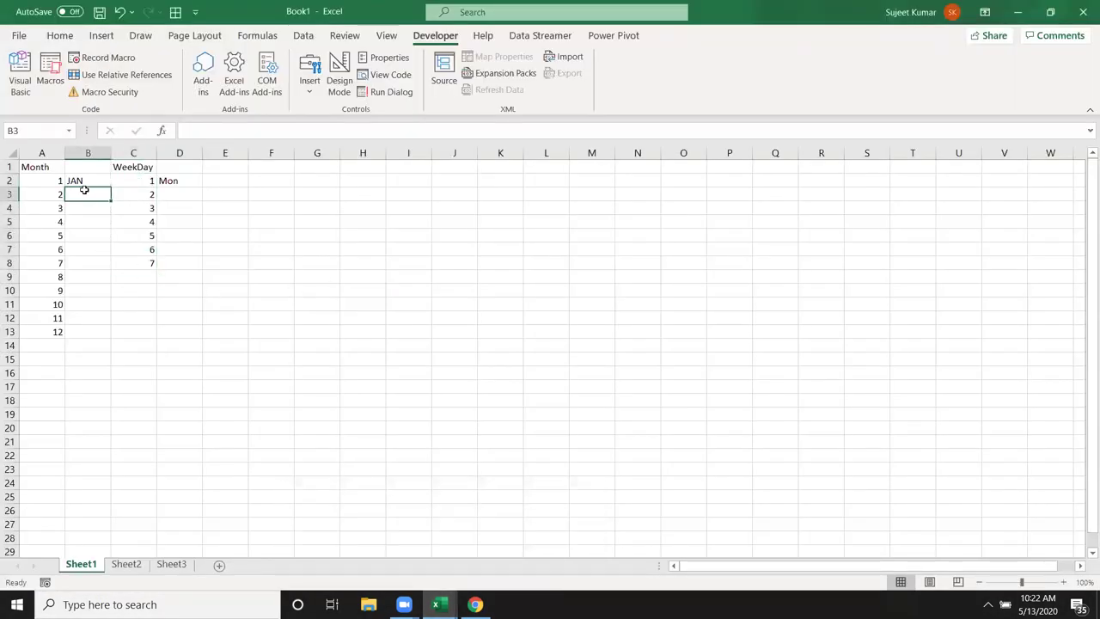
type("Feb Mar Apr May Jun Jul Aug Sep Oct Nov Dec")
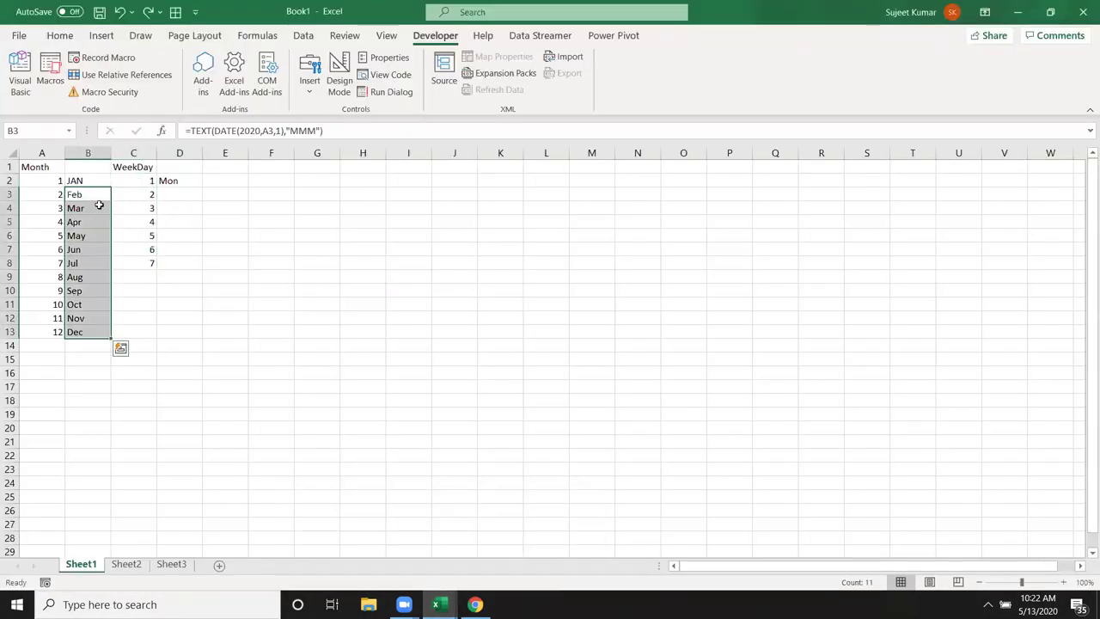
left_click(93, 197)
left_click(88, 178)
double_click(88, 179)
key("Escape")
Inspect B3's TEXT formula and select the month names B2:B13
left_click(186, 180)
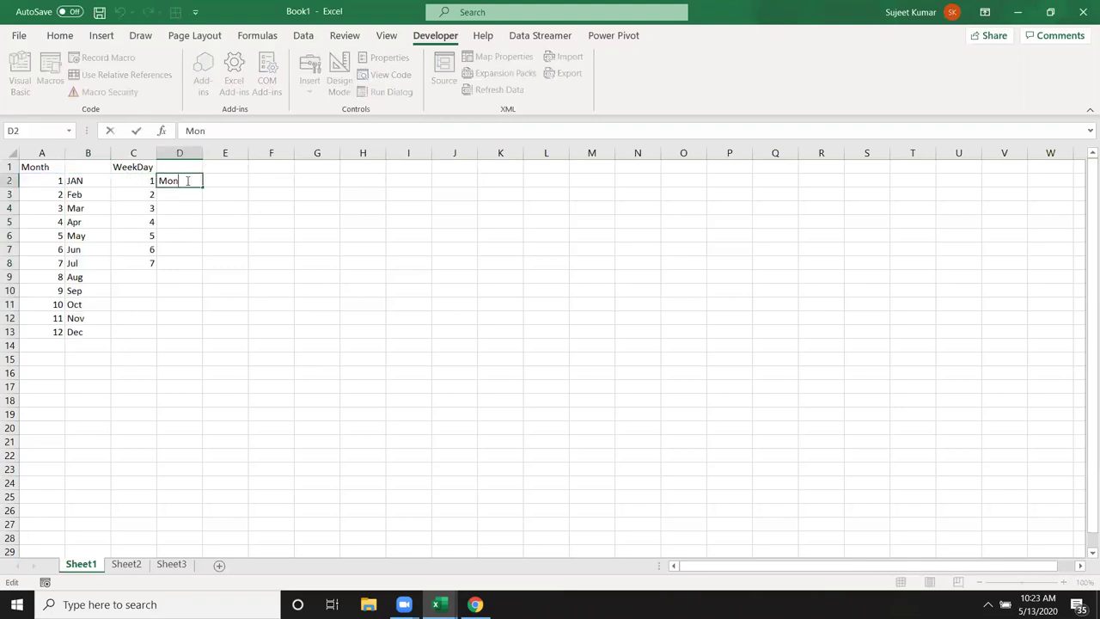
left_click(97, 190)
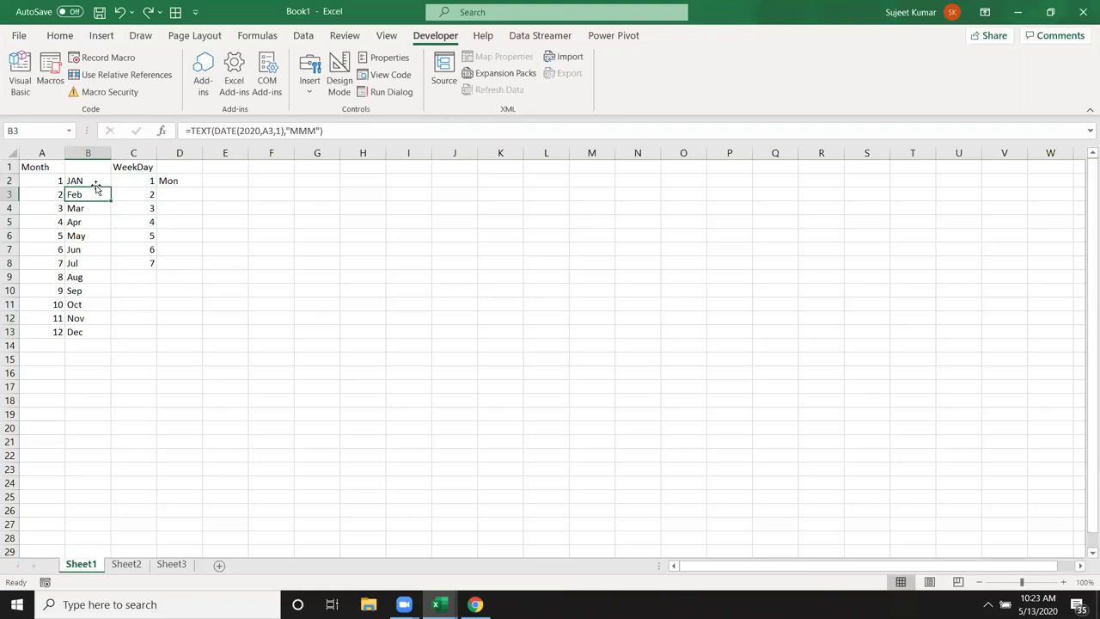
left_click_drag(97, 180, 109, 334)
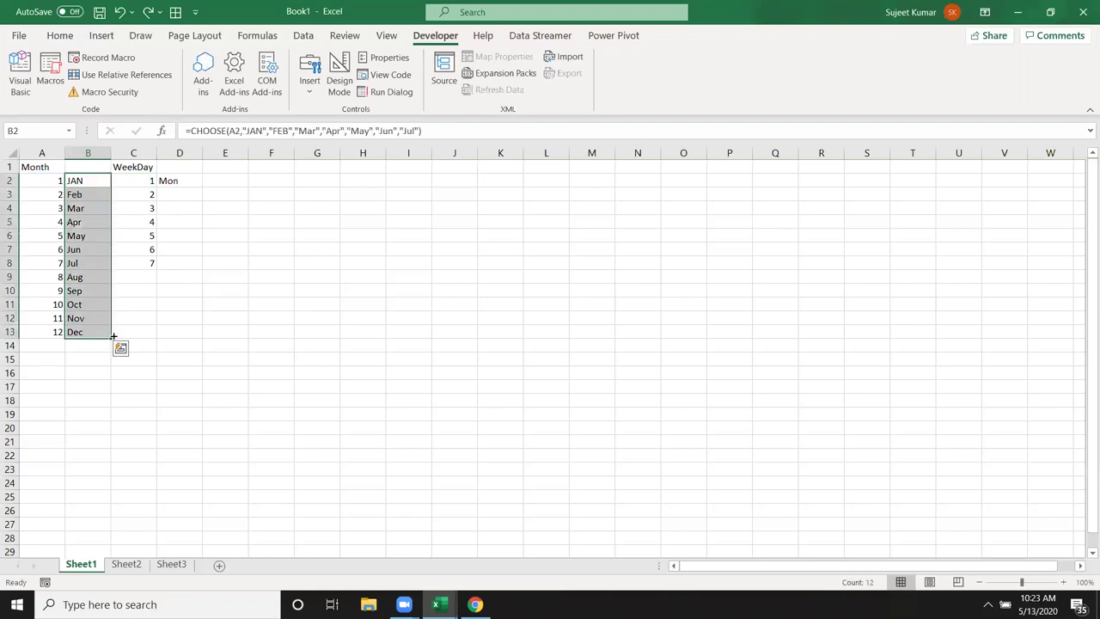
mouse_move(439, 604)
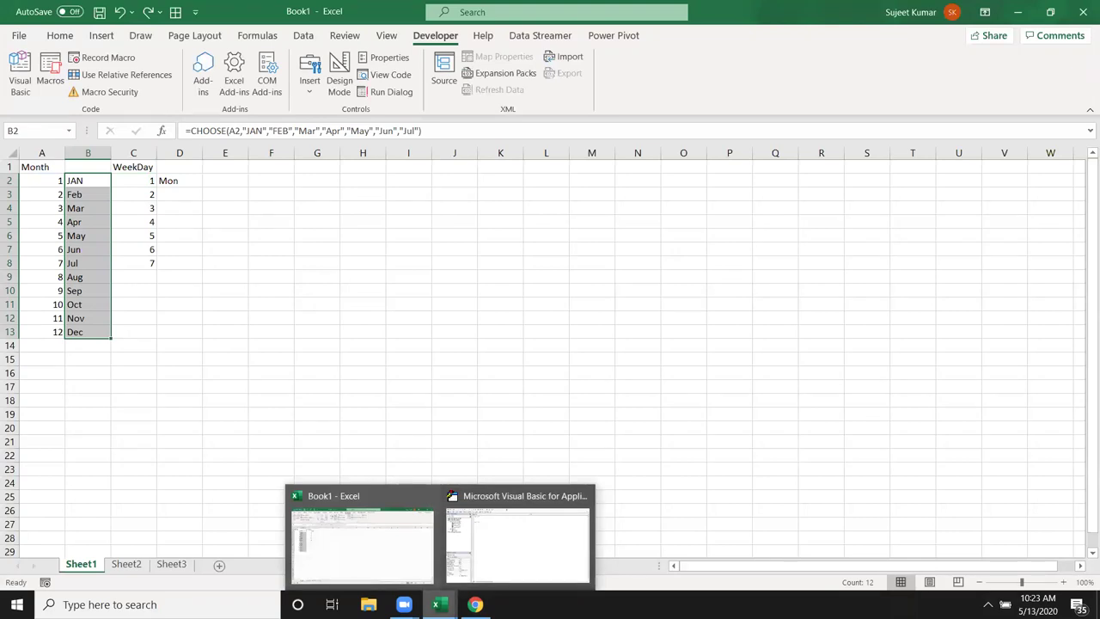
Replace Module1's rr macro with the header Function MN(n As Integer)
left_click(526, 567)
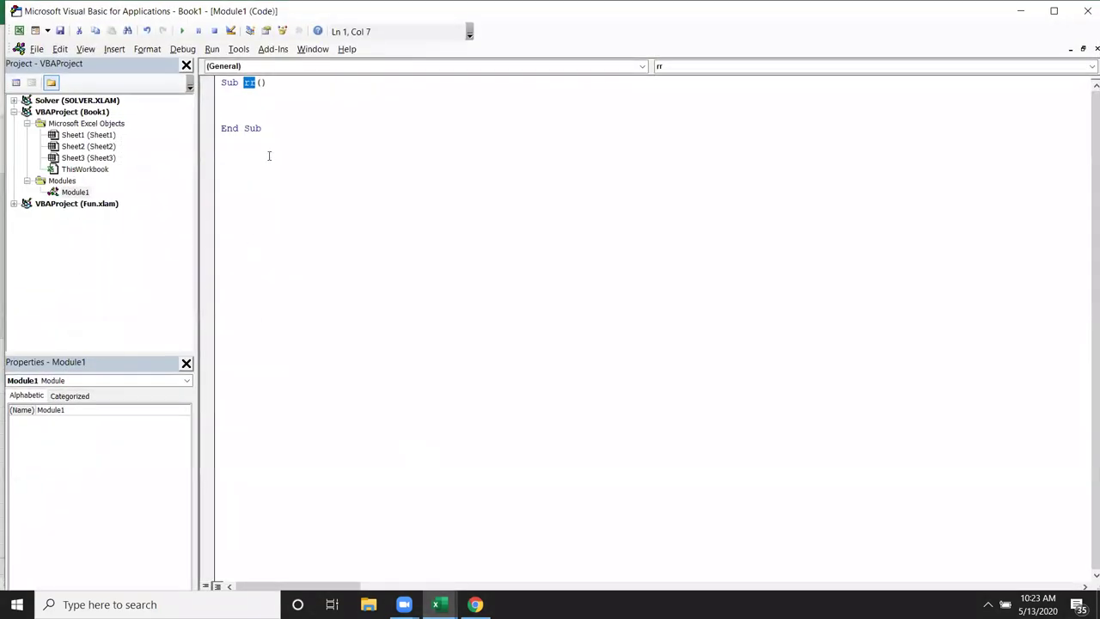
key("ctrl+a")
key("Delete")
type("function")
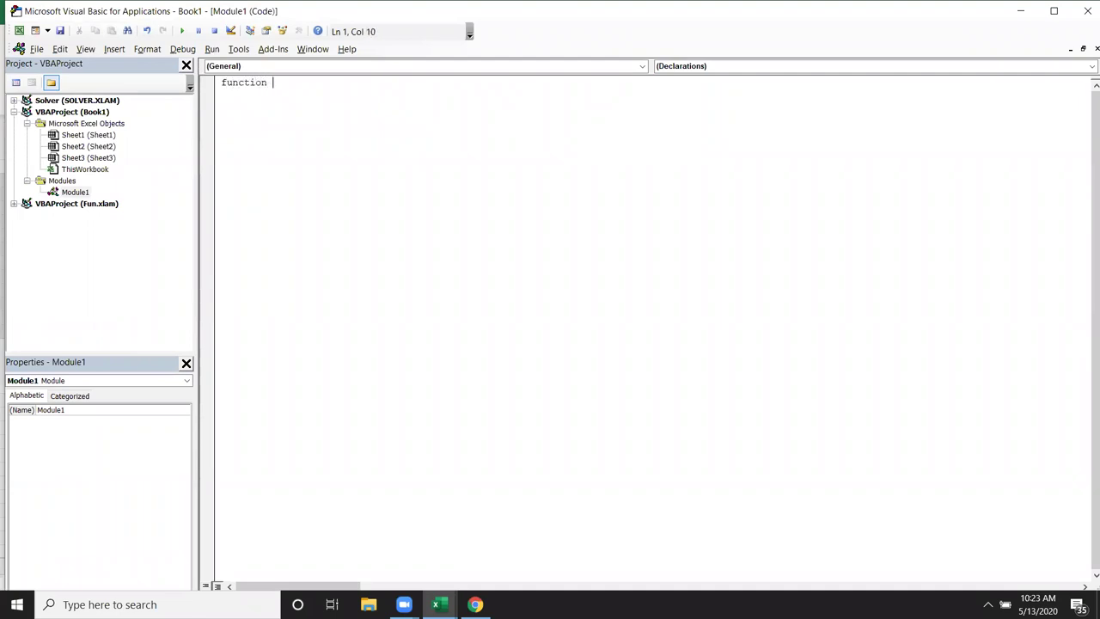
type(" MN(")
type("n as ")
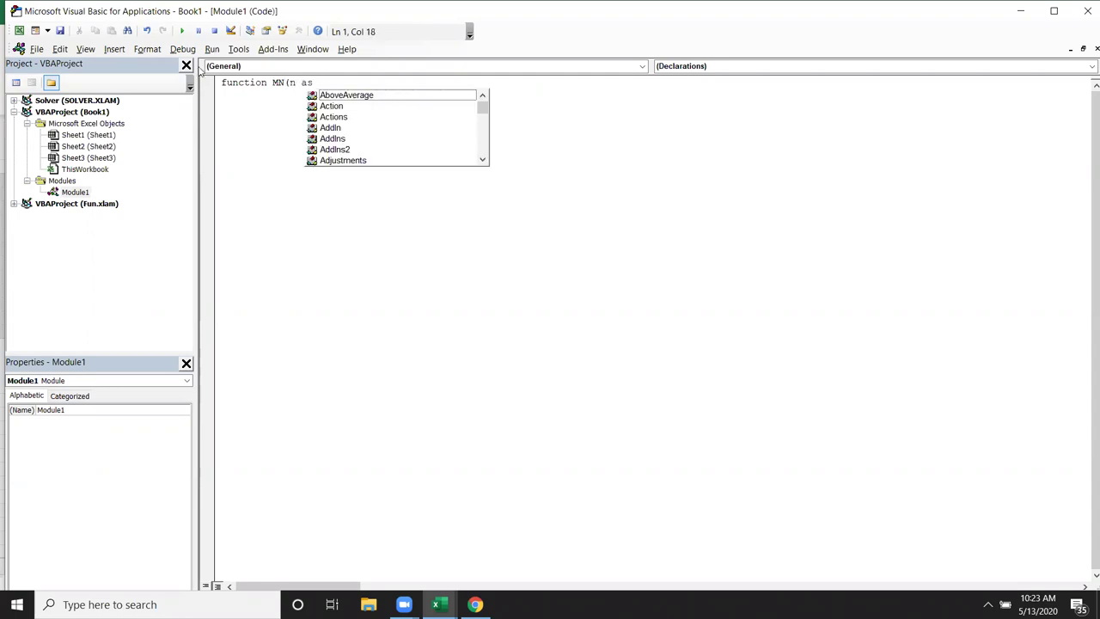
type("In")
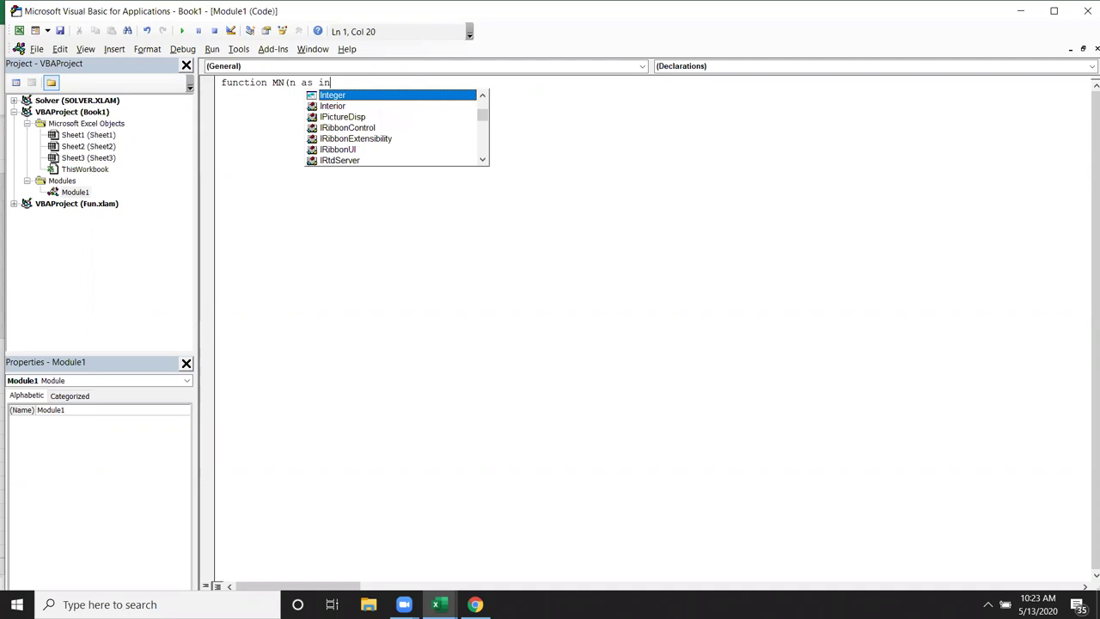
type("teger")
key("Tab")
key("Return")
Start the function body with MN=monthname( and switch to the workbook
key("Return")
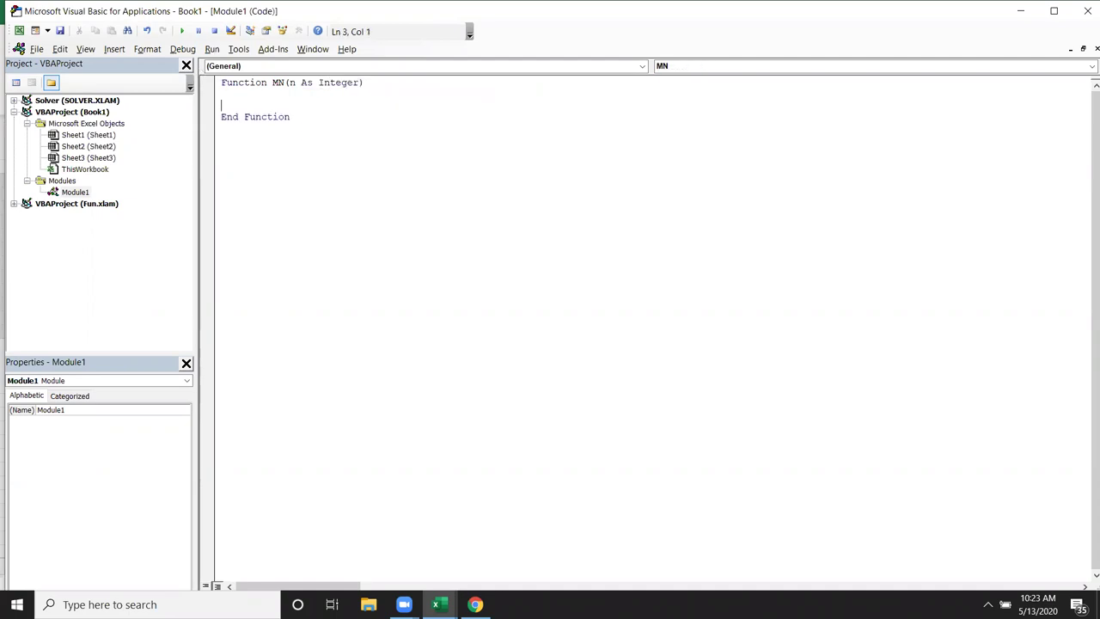
key("Return")
key("Up")
key("Up")
left_click(222, 105)
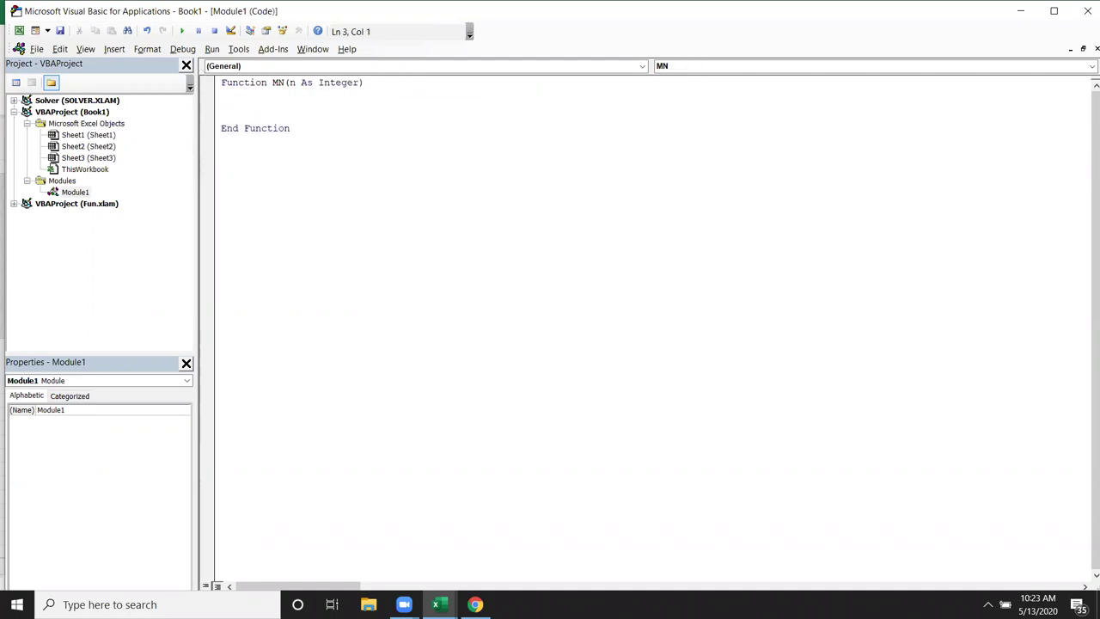
type("MN=month")
type("name")
type("(")
key("alt+F11")
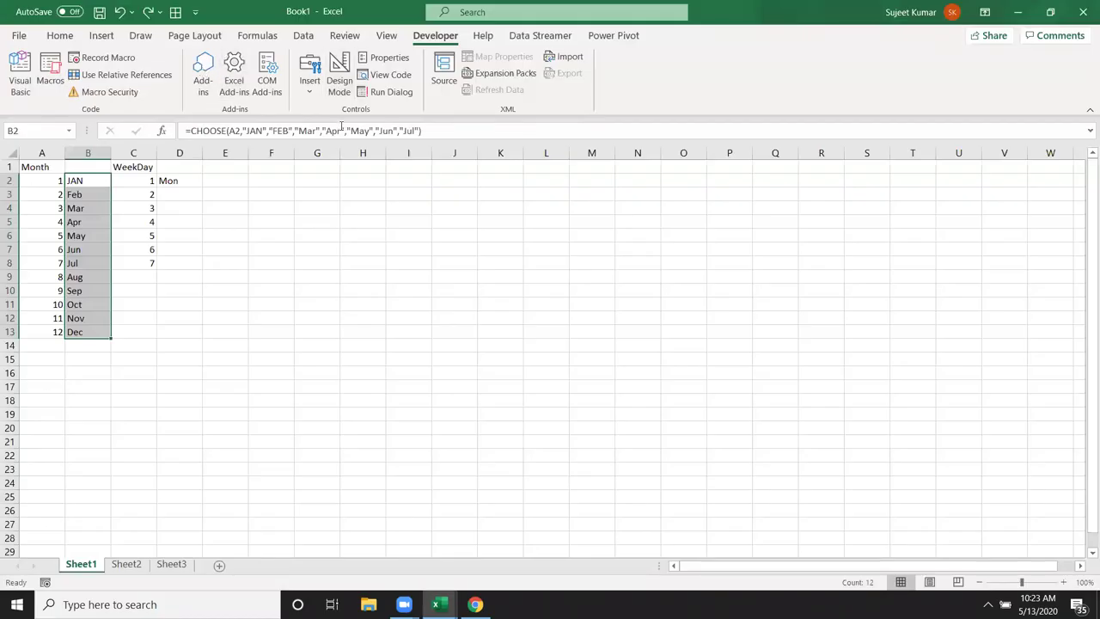
Scroll TechOnTheNet's VBA list to MONTHNAME under Date/Time, then return to the VBA editor
key("alt+F11")
left_click(475, 603)
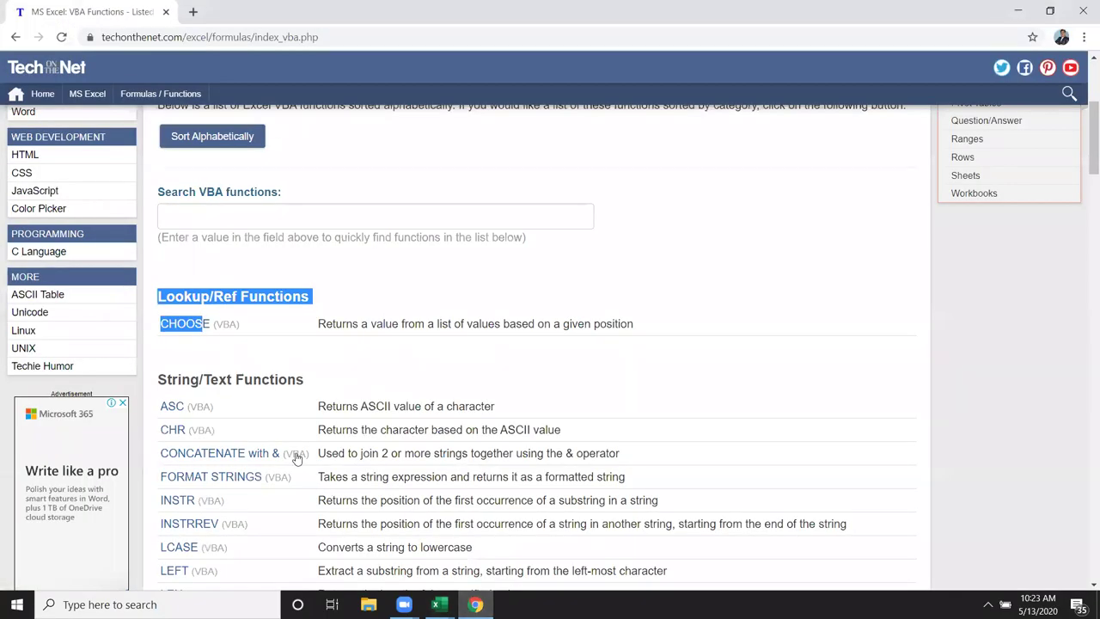
scroll(298, 447, "down", 4)
scroll(297, 447, "down", 4)
scroll(297, 447, "down", 5)
scroll(297, 447, "up", 3)
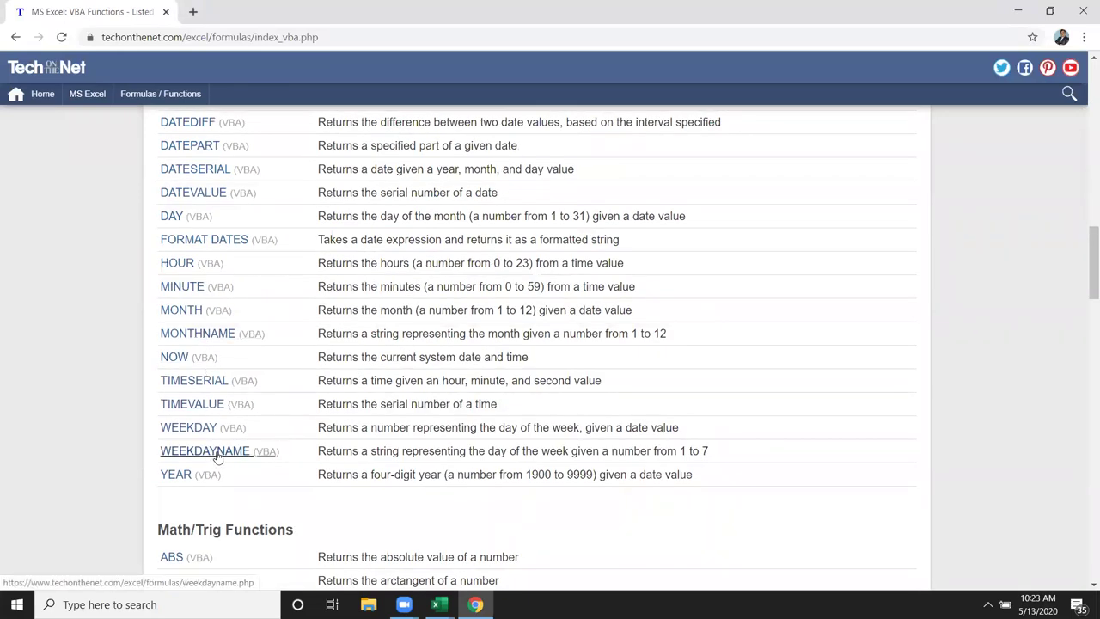
key("alt+Tab")
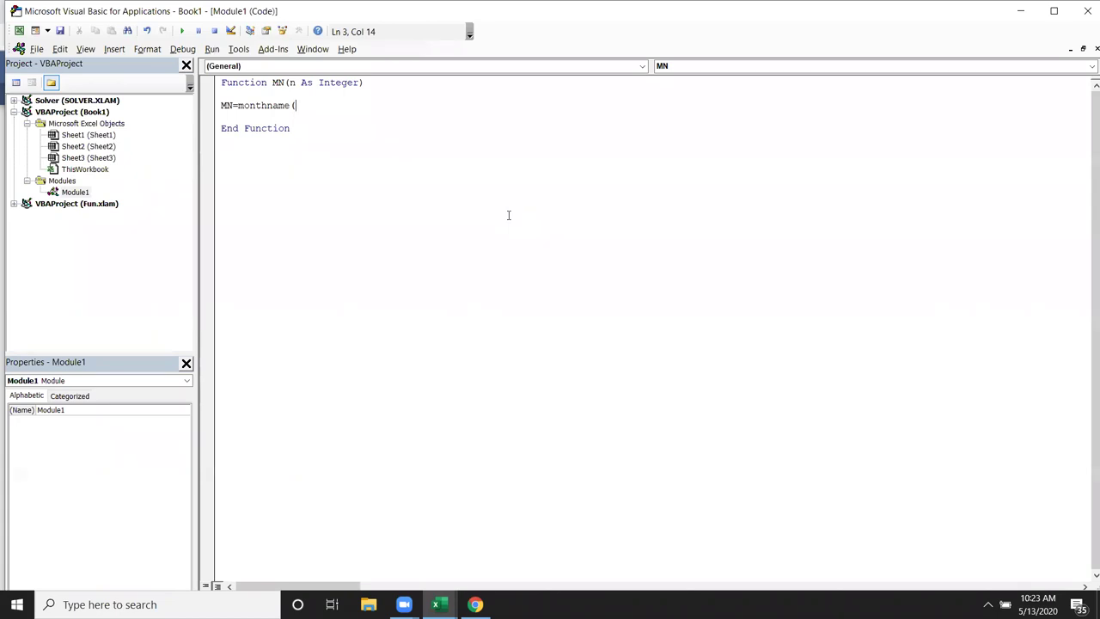
Complete the line as MN=monthname(n,True) for abbreviated month names
type(",")
key("BackSpace")
type("n,")
key("Down")
key("Tab")
type(")")
left_click(557, 242)
Switch from the VBA editor to the Book1 workbook
key("alt+Tab")
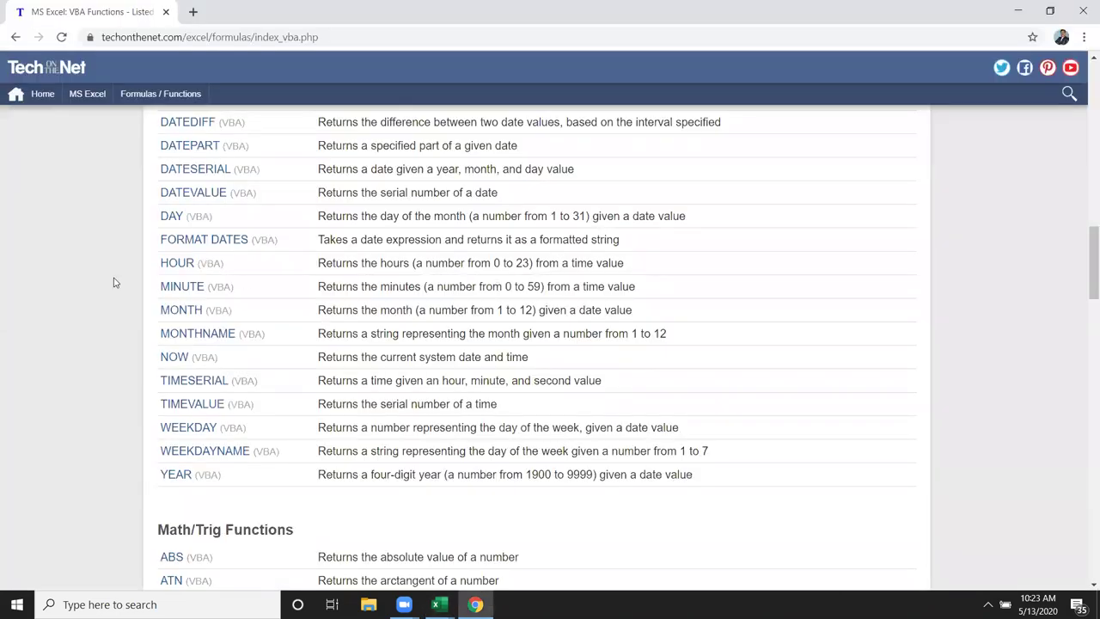
key("alt+Tab")
key("Tab")
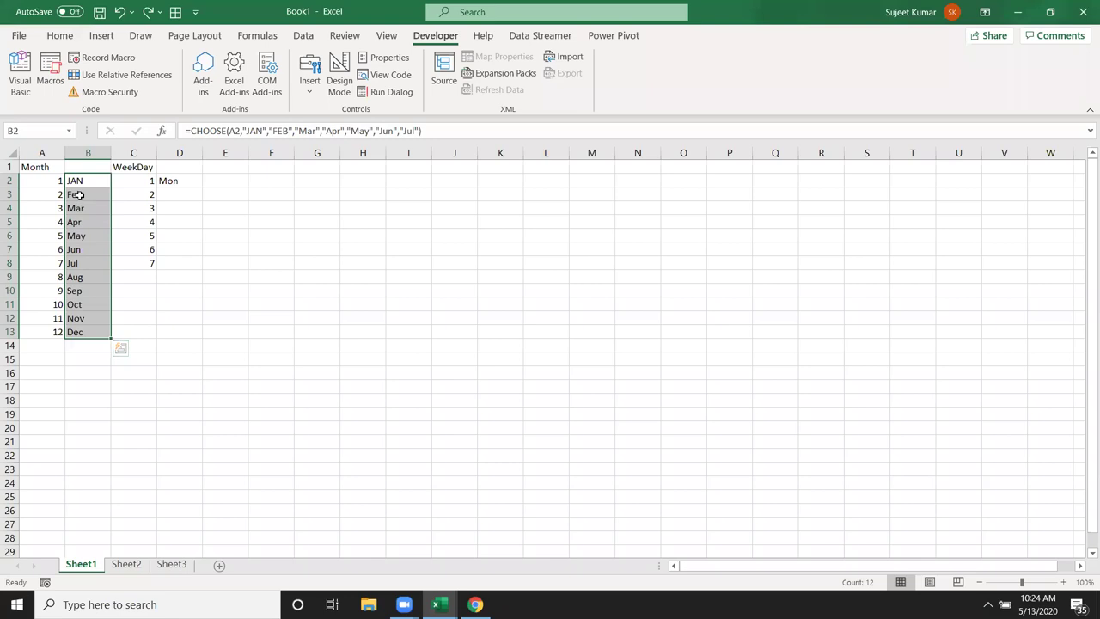
Enter =MN(A3) in cell B3
left_click(77, 195)
type("=MN(")
key("Left")
type(")")
key("Return")
Fill the MN formula down to B13, then switch toward the VBA editor
left_click(80, 196)
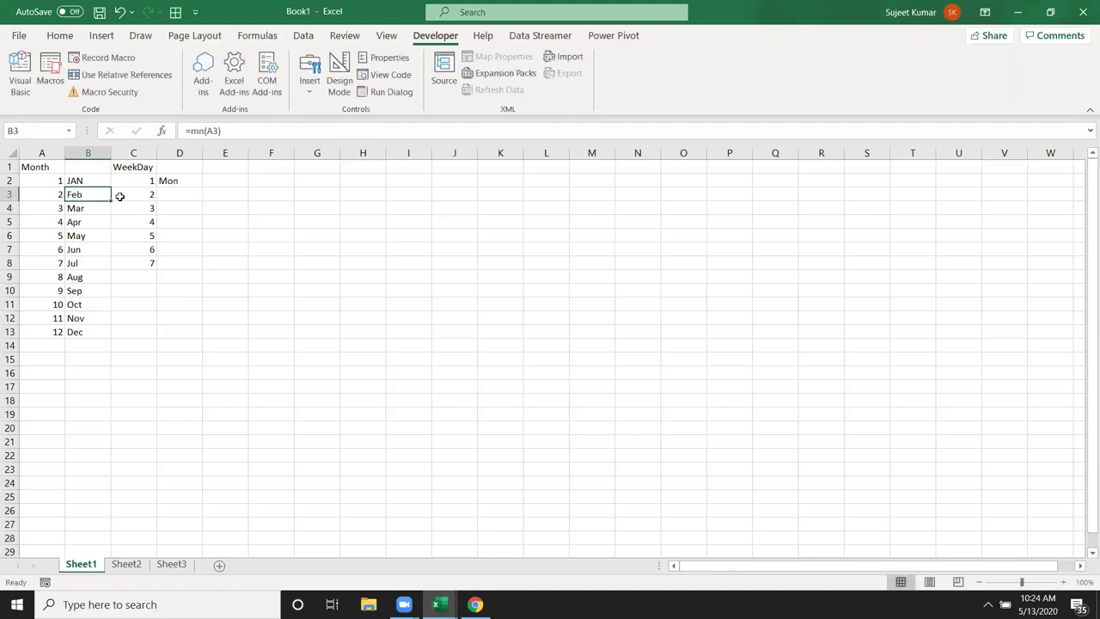
double_click(113, 199)
left_click(103, 195)
key("alt+Tab")
key("alt+Tab")
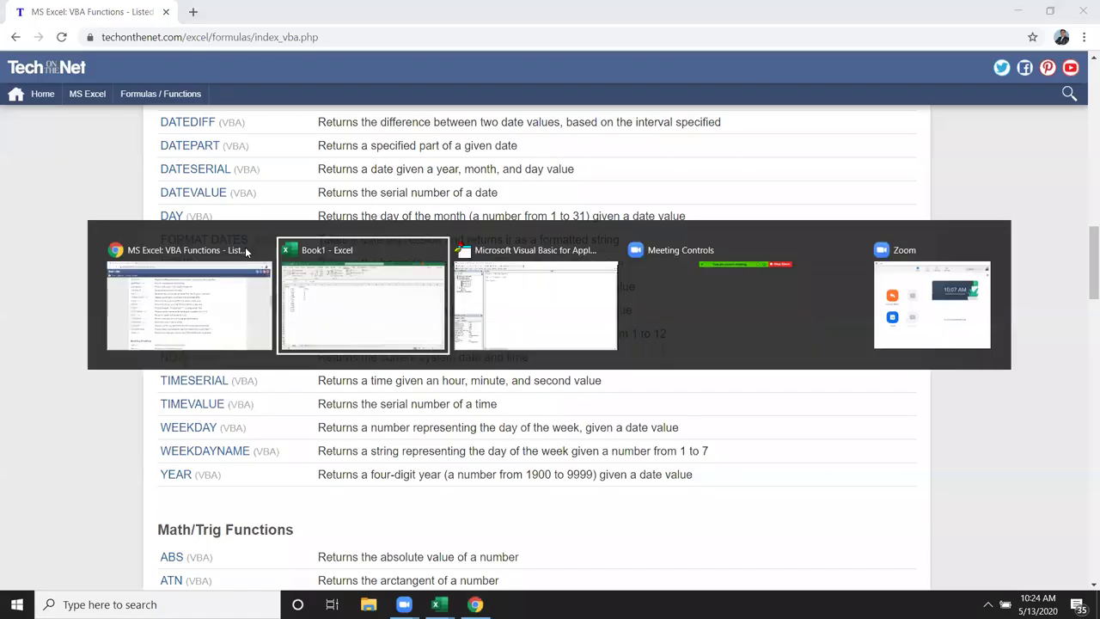
key("alt+Tab")
Add a Function WN(n As Integer) header below the MN function
key("Return")
type("function ")
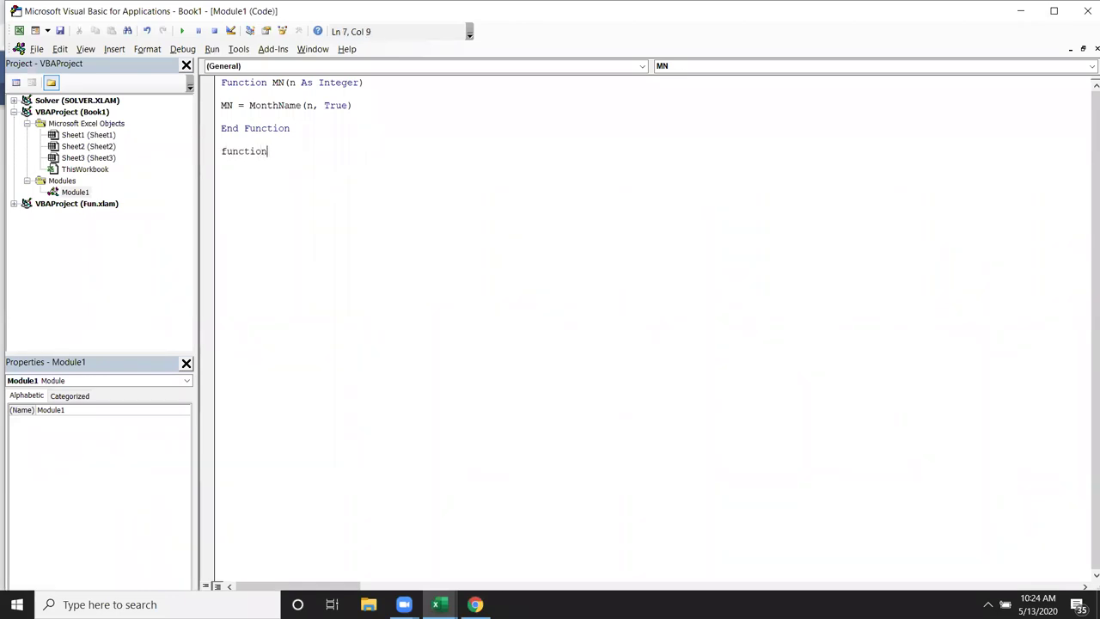
type("WN")
type("(n as ")
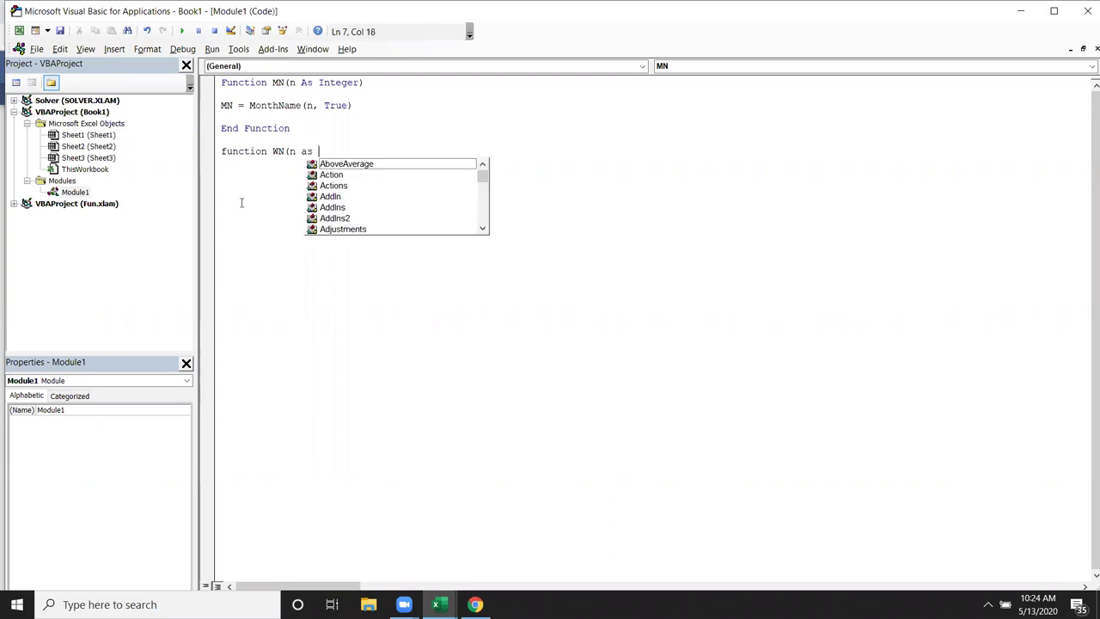
type("in")
key("Tab")
key("Return")
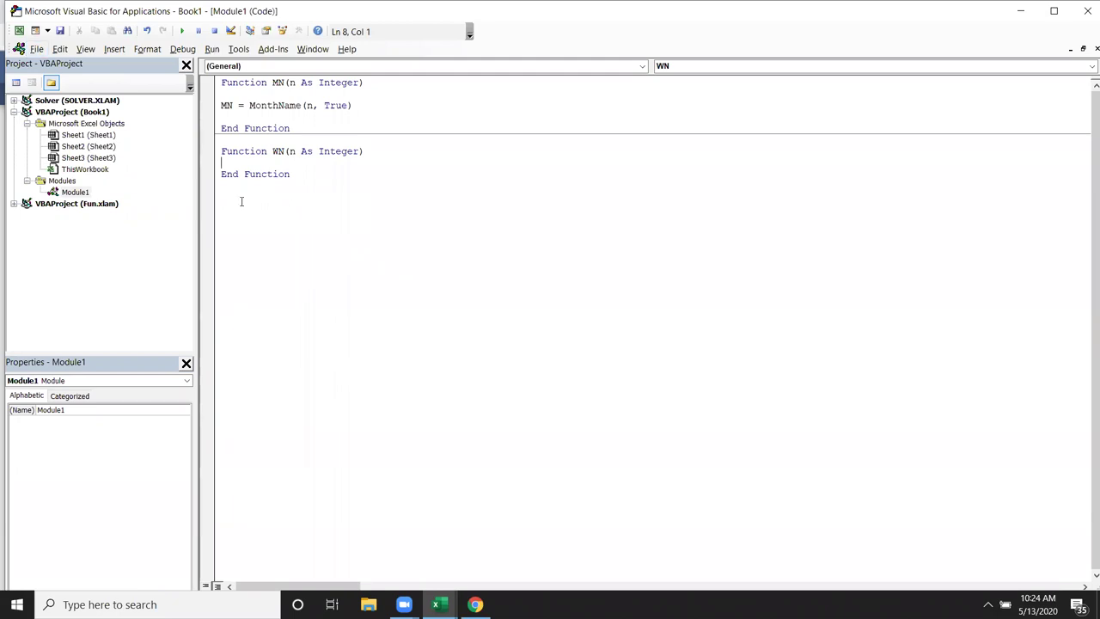
Enter =WN(C3) in Excel cell D3, then return to the VBA editor
key("alt+Tab")
key("alt+Tab")
key("Tab")
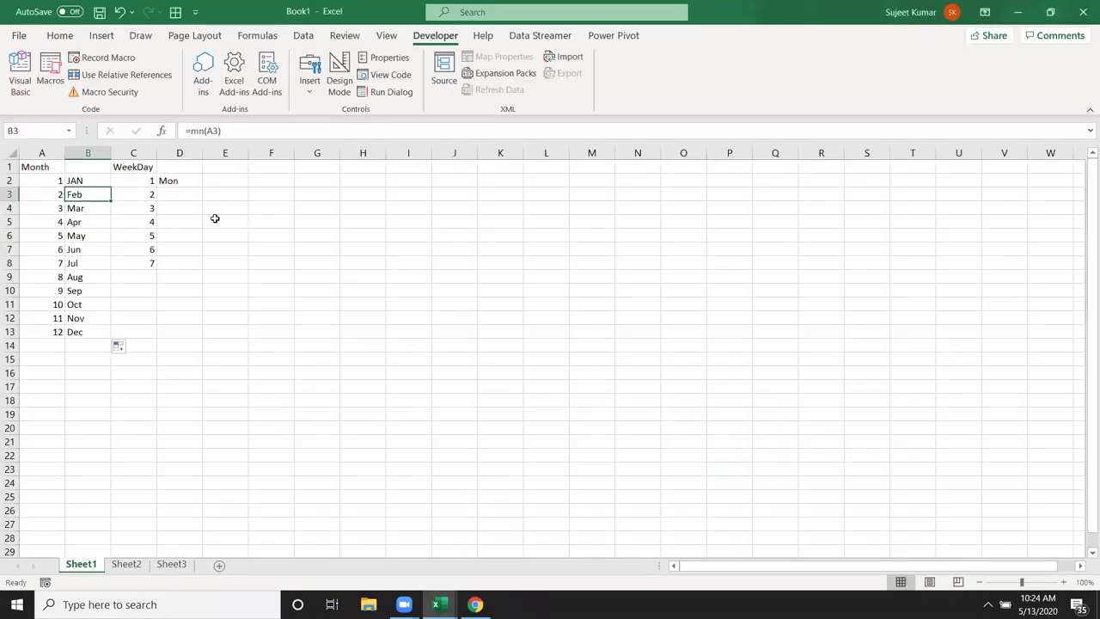
left_click(173, 190)
type("=")
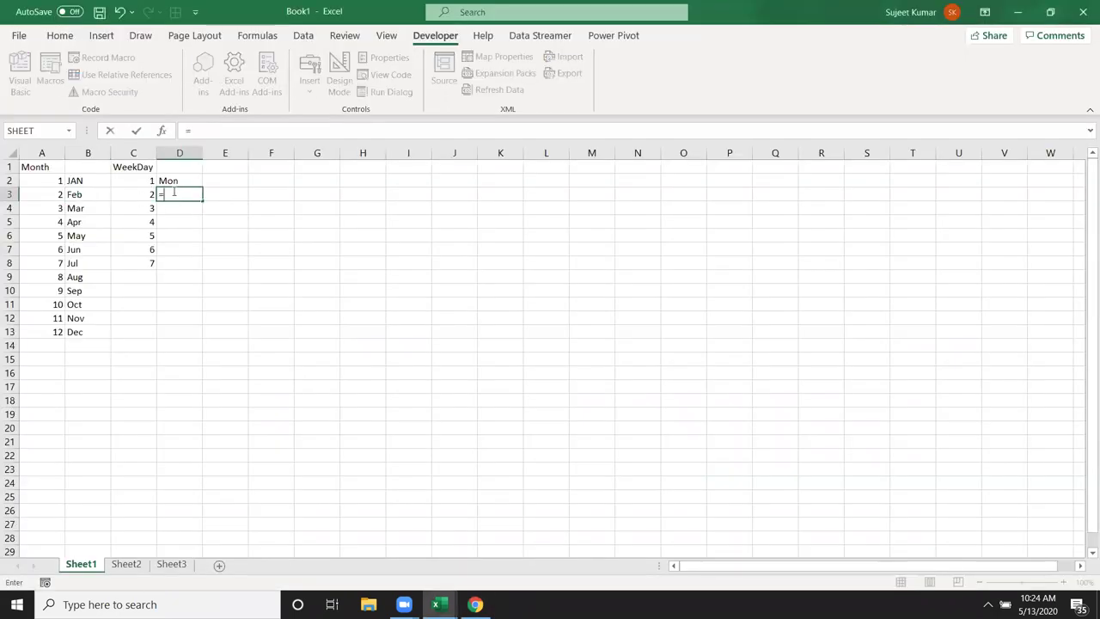
type("wn")
key("Tab")
key("Left")
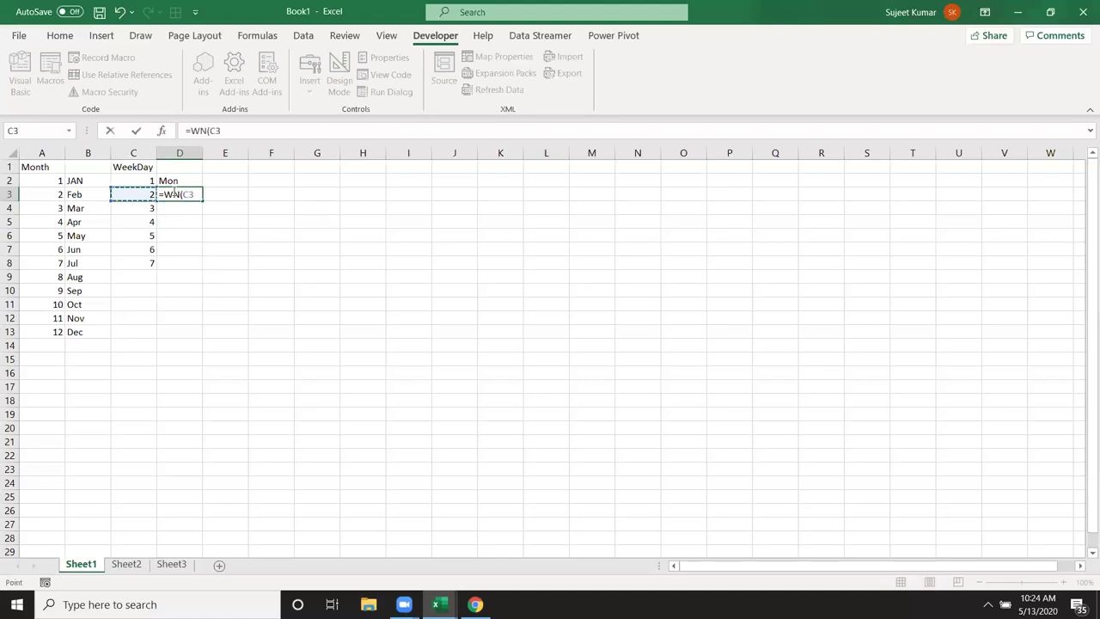
key("Return")
left_click(174, 195)
key("alt+Tab")
key("alt+Tab")
key("Tab")
Write WN = WeekdayName(n, True) in the WN function so it returns abbreviated day names
key("Return")
type("WN=")
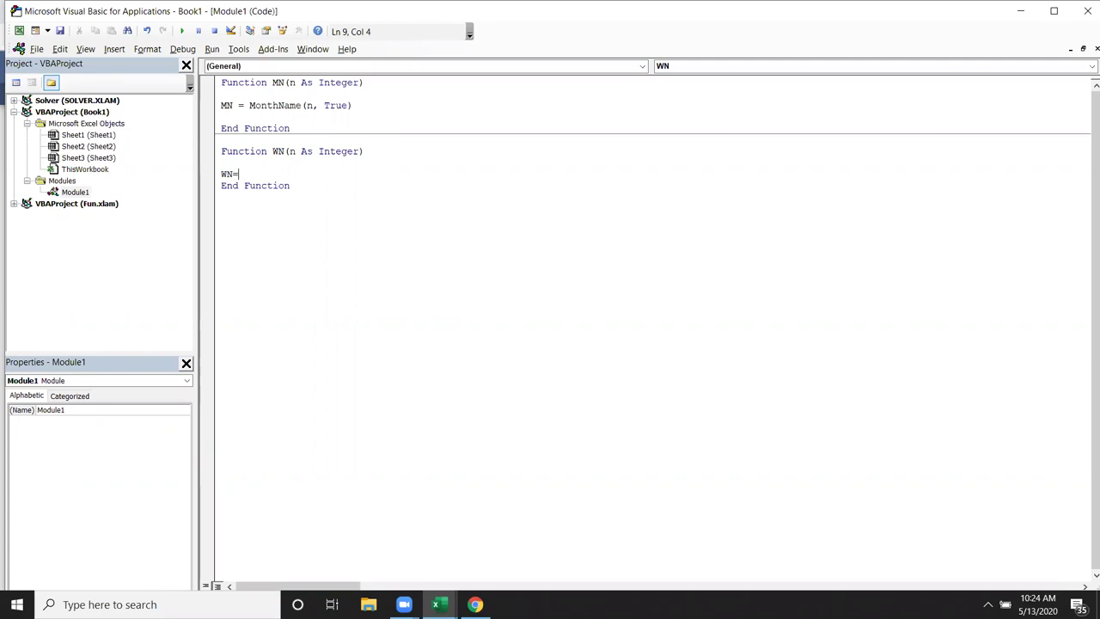
type("week")
type("name=")
key("BackSpace")
type("(")
key("BackSpace")
key("BackSpace")
key("BackSpace")
key("BackSpace")
key("BackSpace")
type("dayname(")
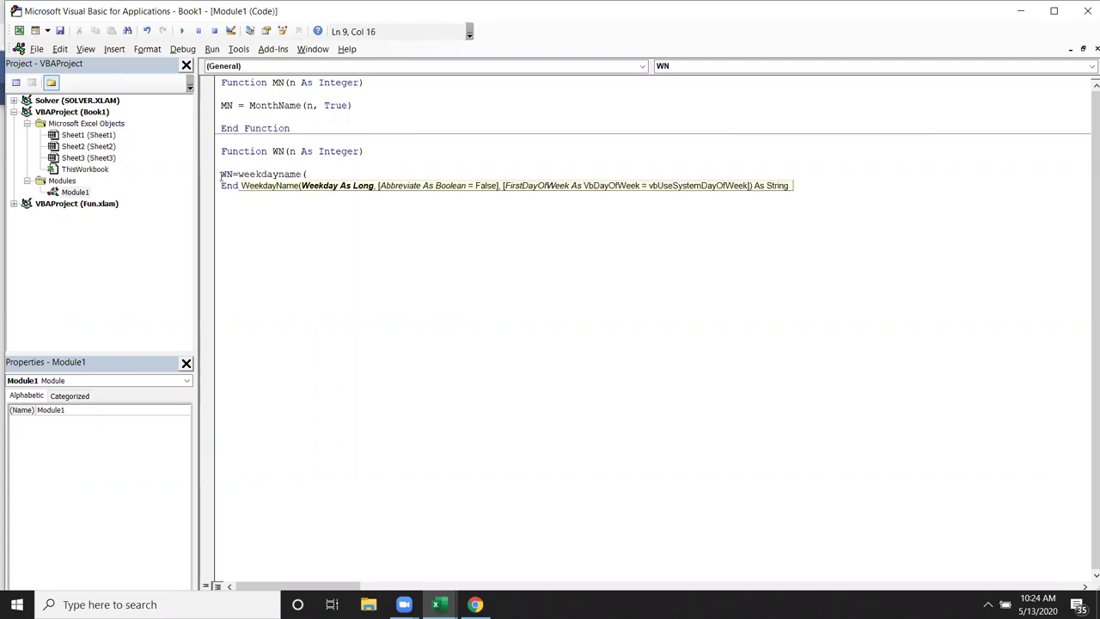
type("n,")
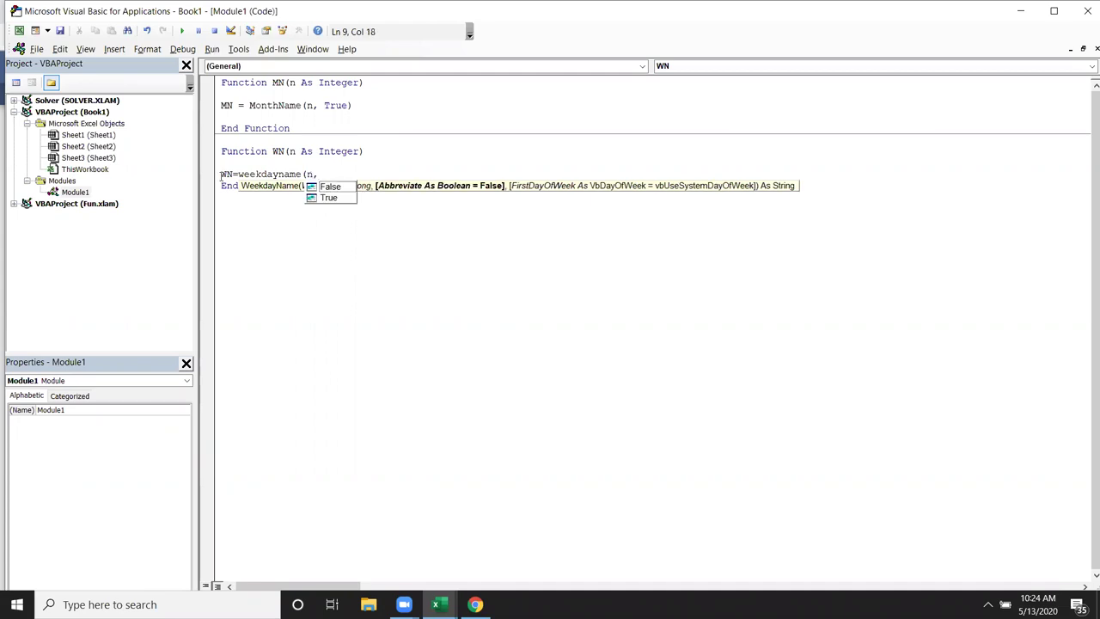
key("Down")
key("Tab")
type(")")
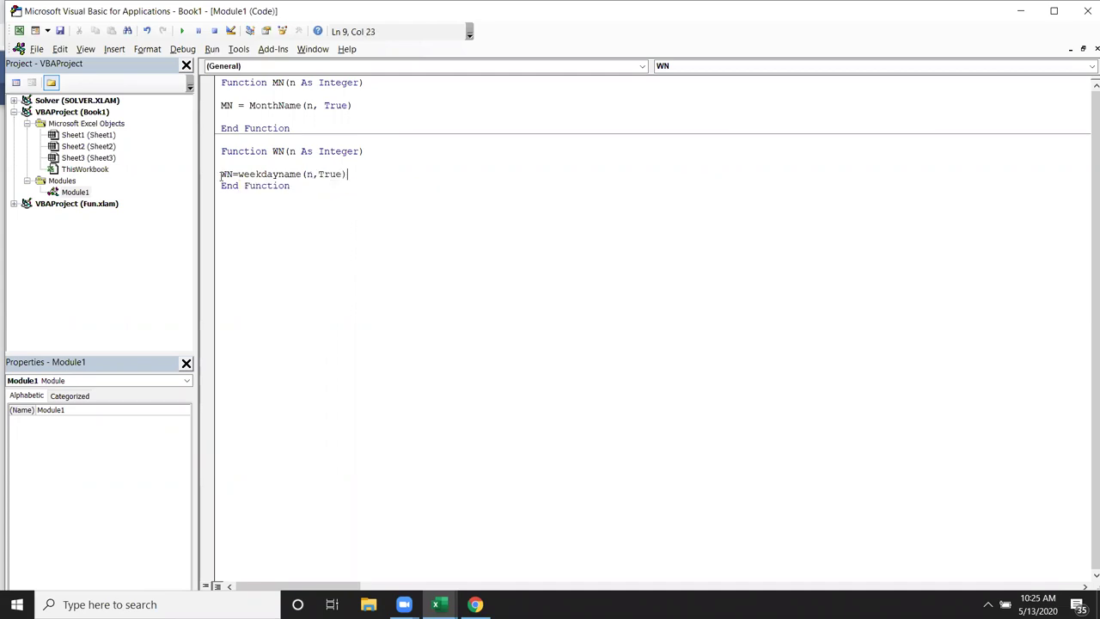
key("Return")
key("Tab")
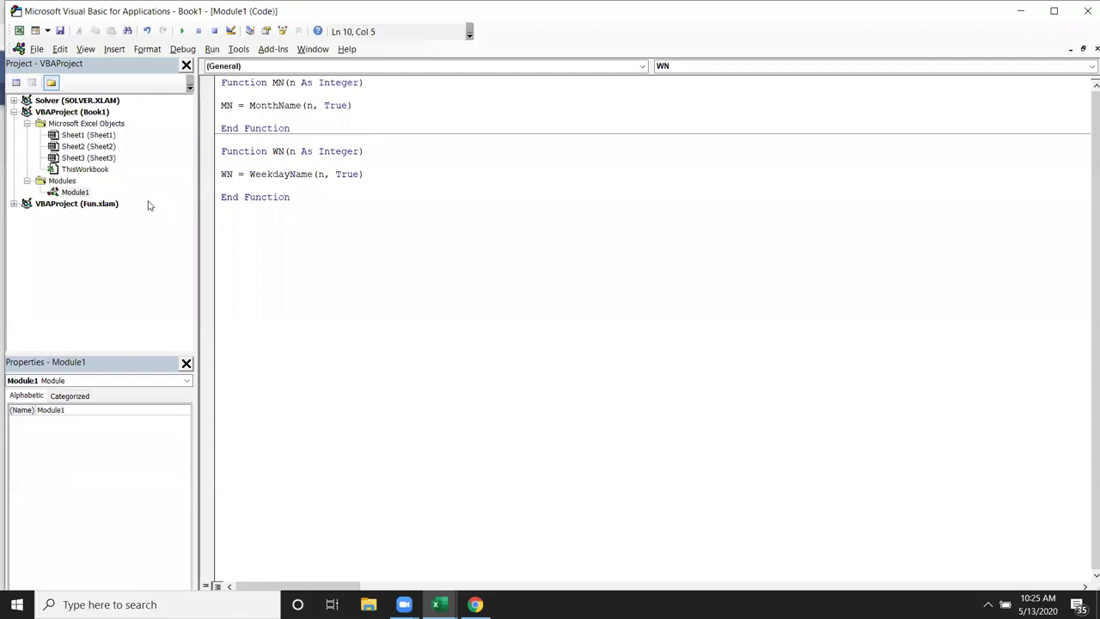
key("alt+Tab")
key("alt+Tab")
key("Tab")
Re-enter the =wn(C3) formula in D3 and fill it down column D
double_click(183, 197)
key("Return")
left_click(183, 196)
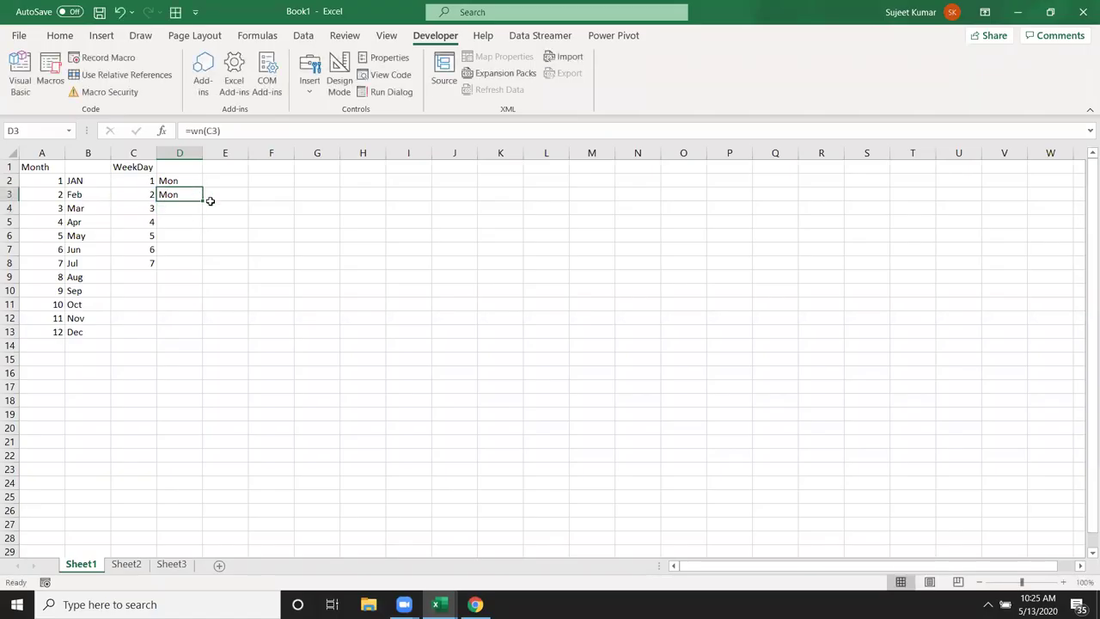
double_click(204, 201)
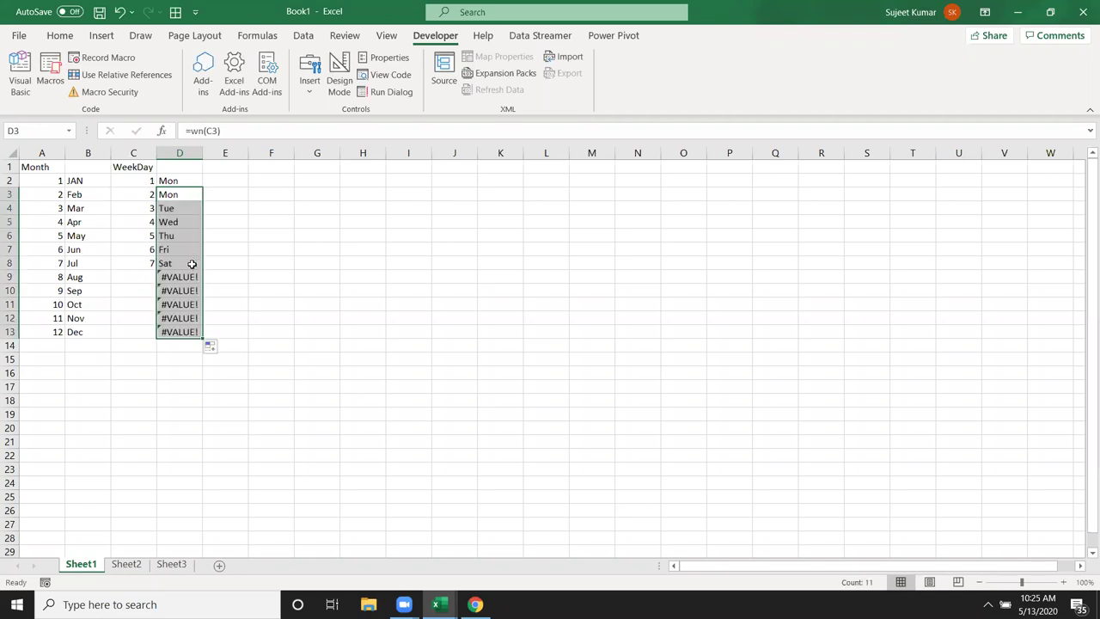
Clear the #VALUE! errors in D9:D13 and return to the VBA editor
left_click_drag(178, 277, 185, 332)
key("Delete")
key("Up")
key("Up")
key("Up")
key("Up")
key("Up")
key("Up")
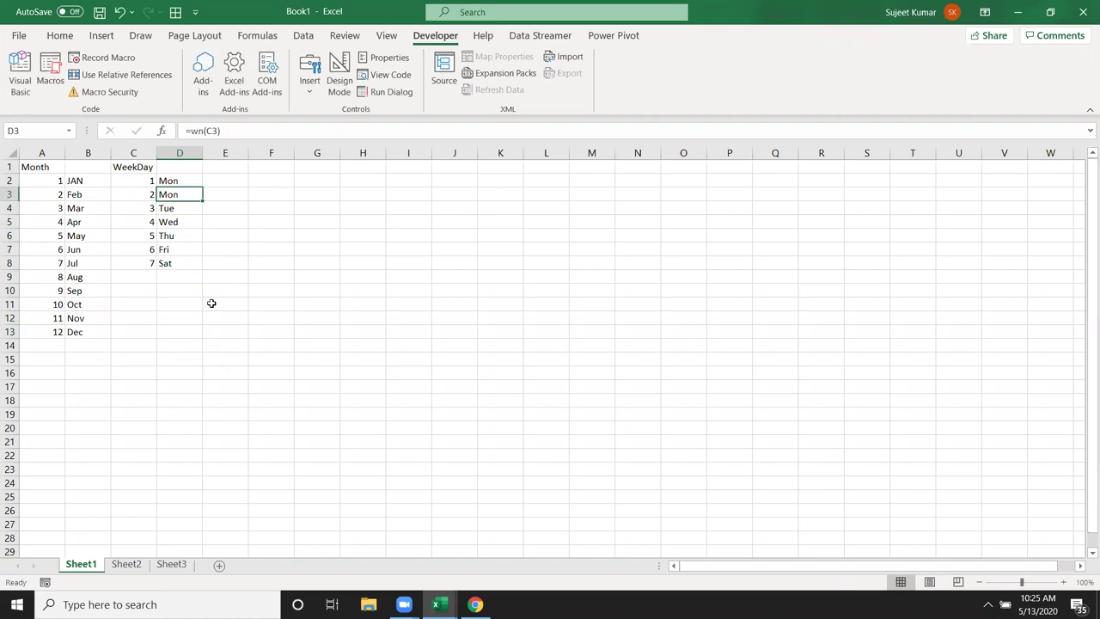
key("alt+Tab")
key("alt+Tab")
key("Tab")
Add vbMonday as the first-day argument: WeekdayName(n, True, vbMonday)
left_click(362, 174)
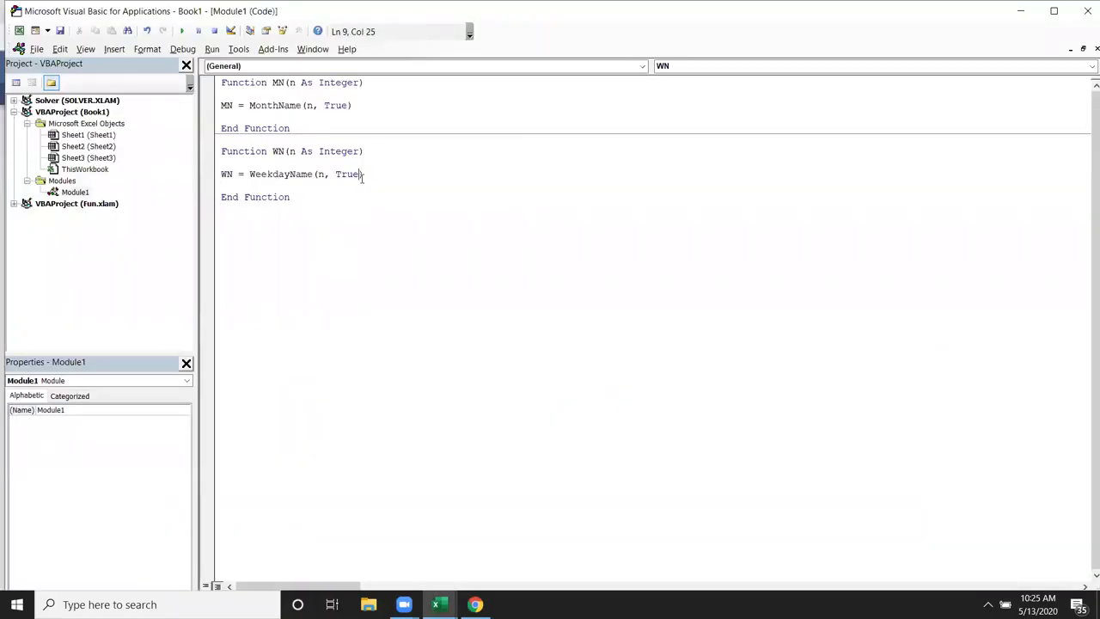
type(",")
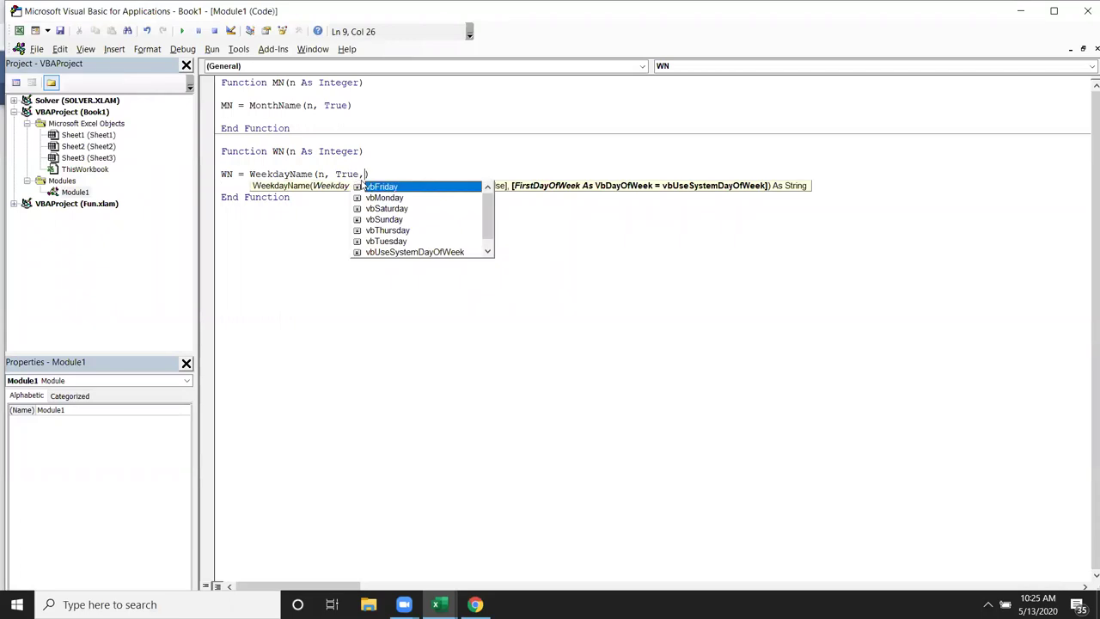
key("Down")
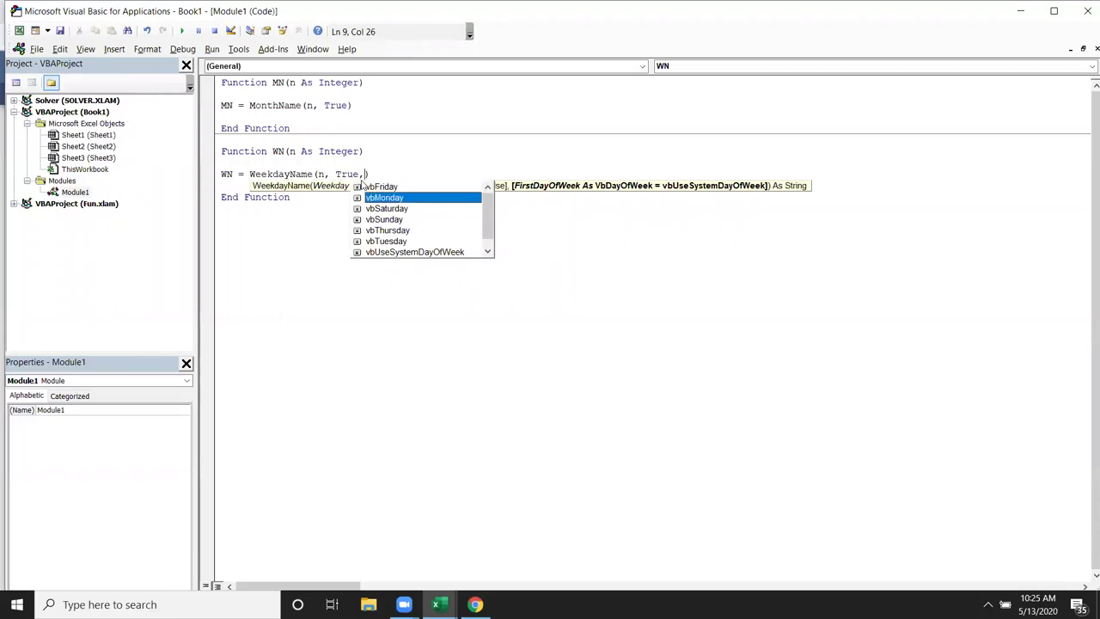
key("Tab")
key("Down")
key("Tab")
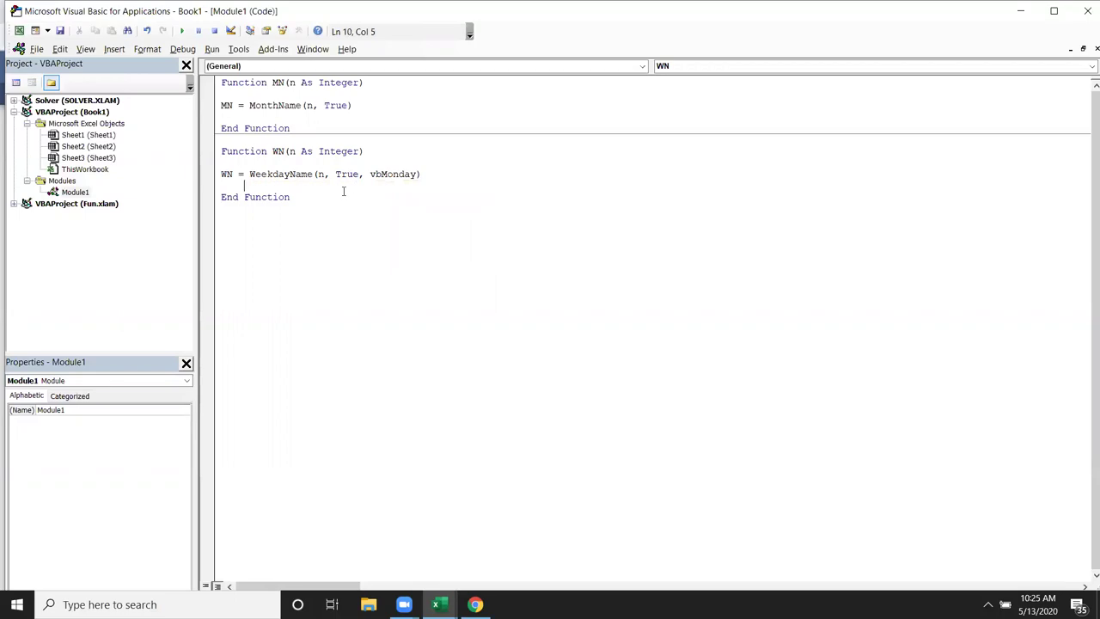
Re-enter D3 in Excel so column D recalculates to Tue through Sun
key("alt+Tab")
key("alt+Tab")
key("alt+Tab")
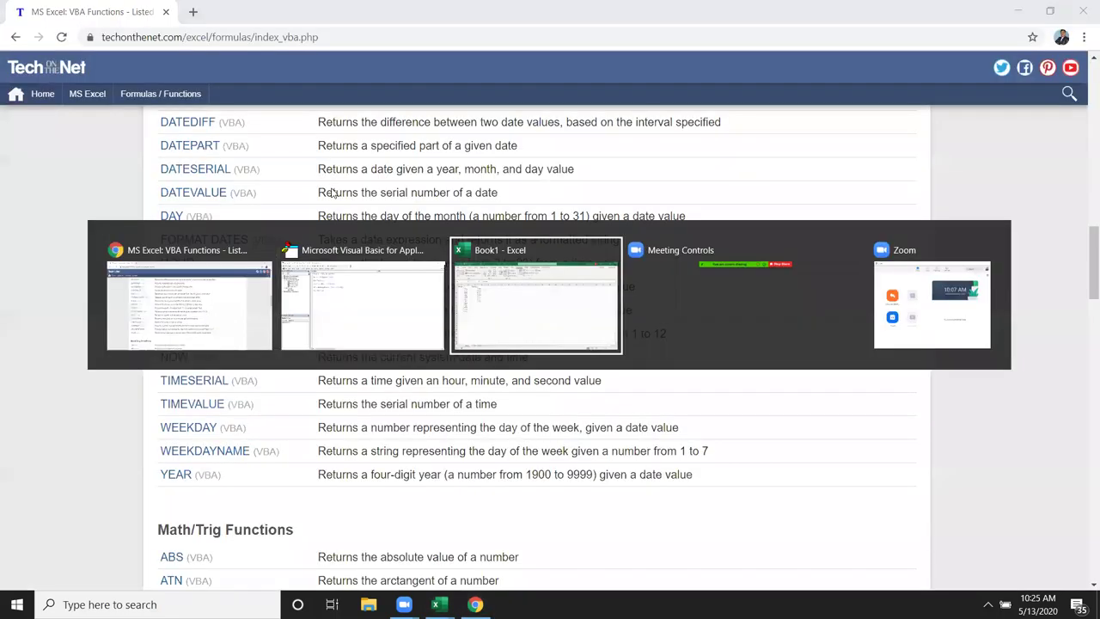
double_click(184, 194)
key("Return")
left_click(184, 195)
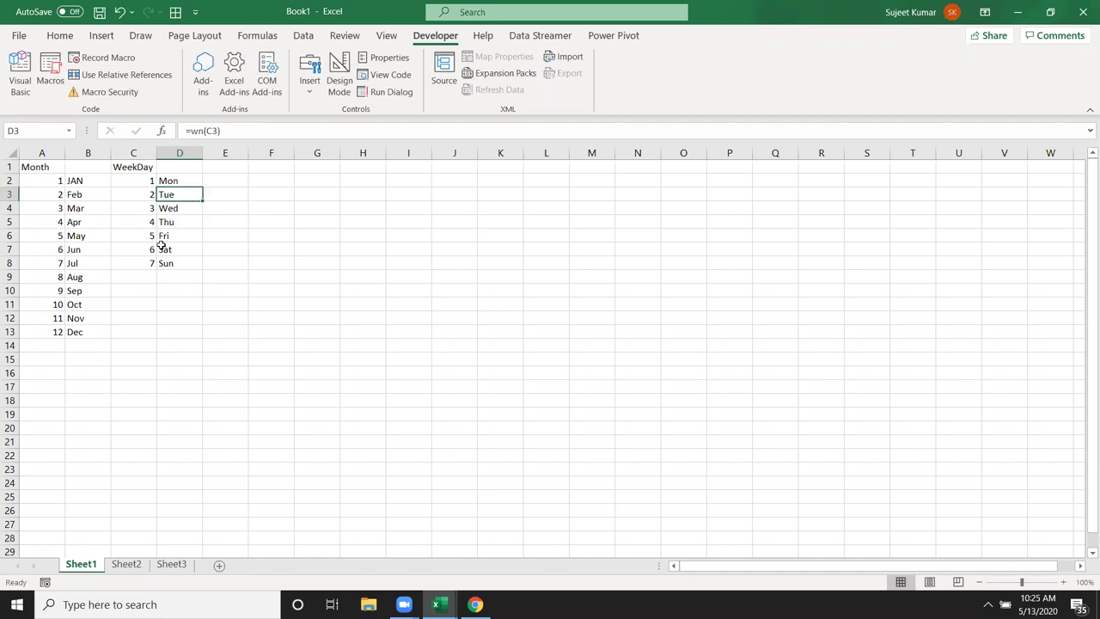
key("alt+Tab")
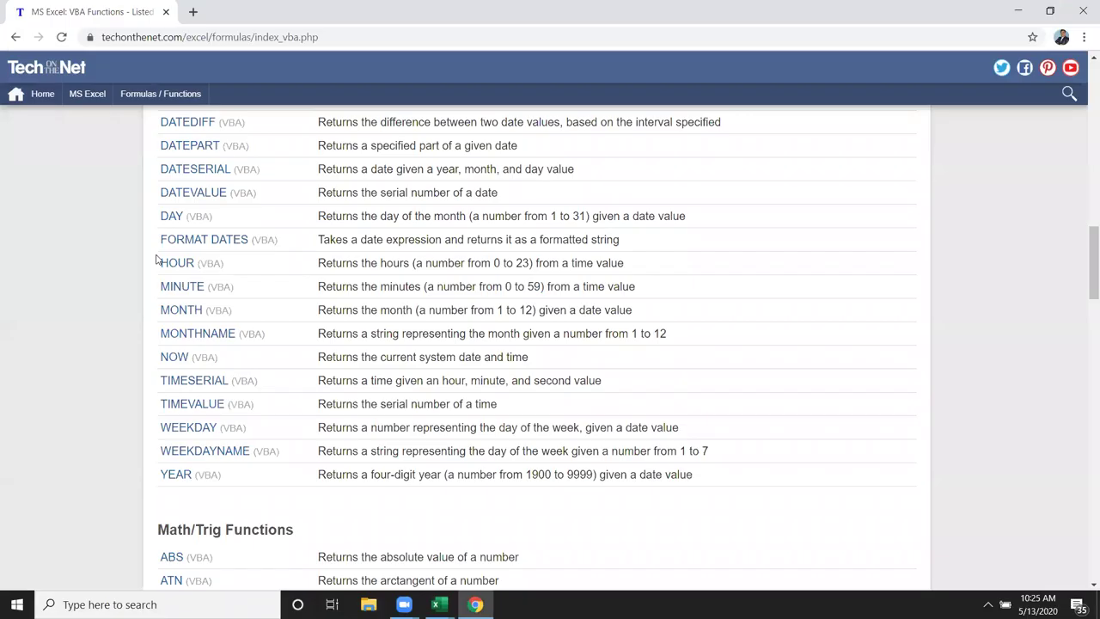
key("alt+Tab")
key("Tab")
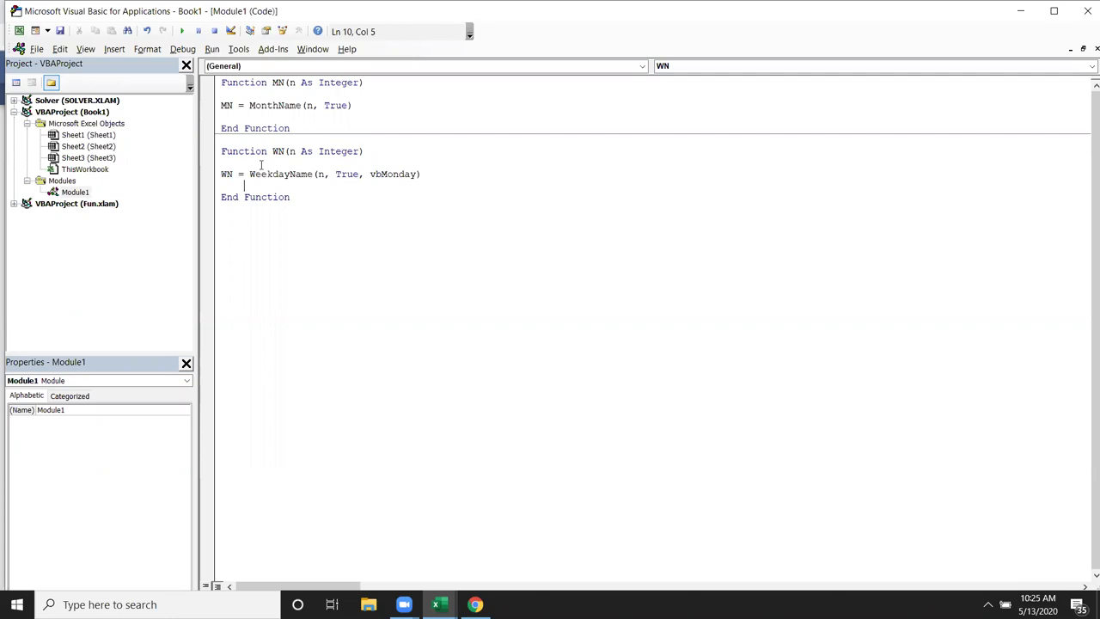
Declare Dim r As String below the WN function header
left_click_drag(250, 174, 421, 175)
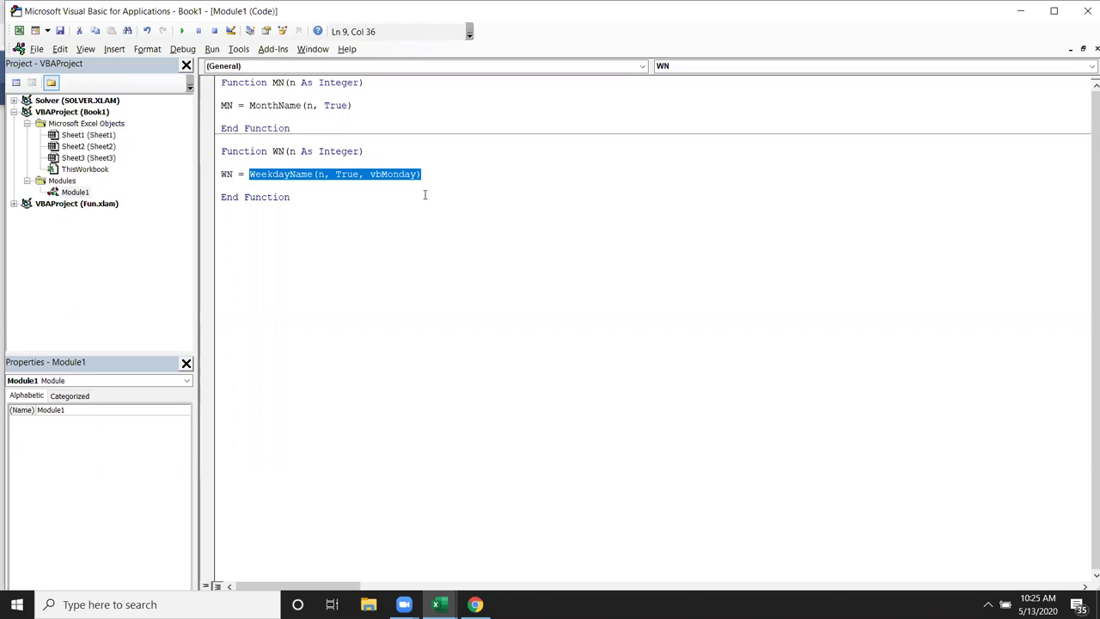
left_click(273, 152)
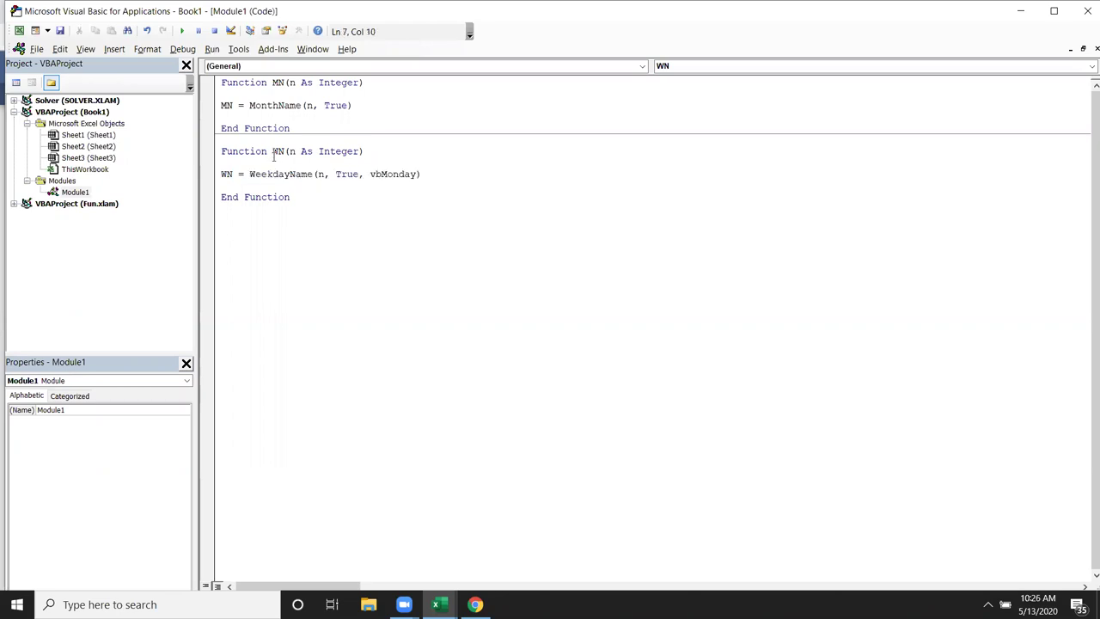
left_click(370, 152)
key("Return")
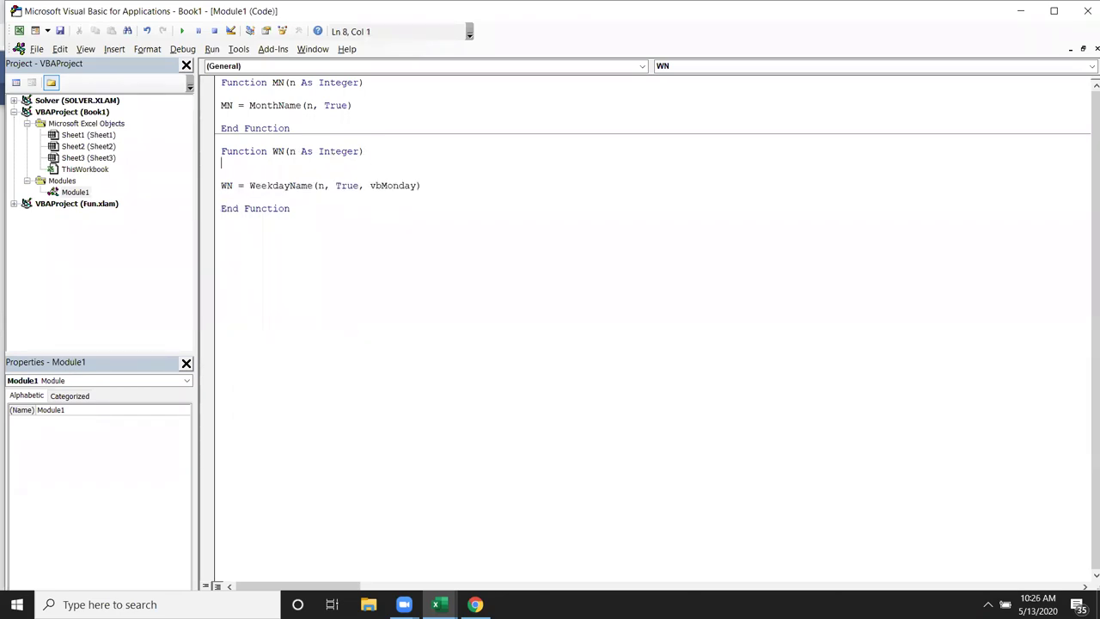
key("Return")
type("dim ")
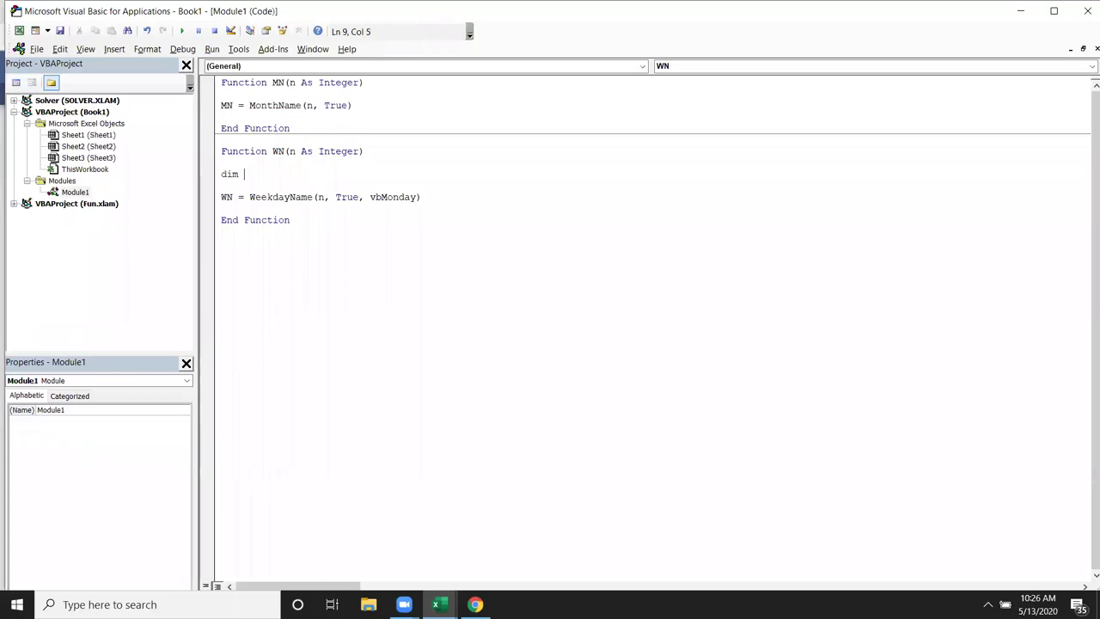
type("r as str")
key("Tab")
key("Return")
Change the line to r = WeekdayName(n, True, vbMonday) and add WN = r before End Function
key("shift+End")
key("Home")
key("Delete")
key("Delete")
type("r")
key("Down")
key("Down")
key("Return")
key("Up")
type("n=r")
key("Return")
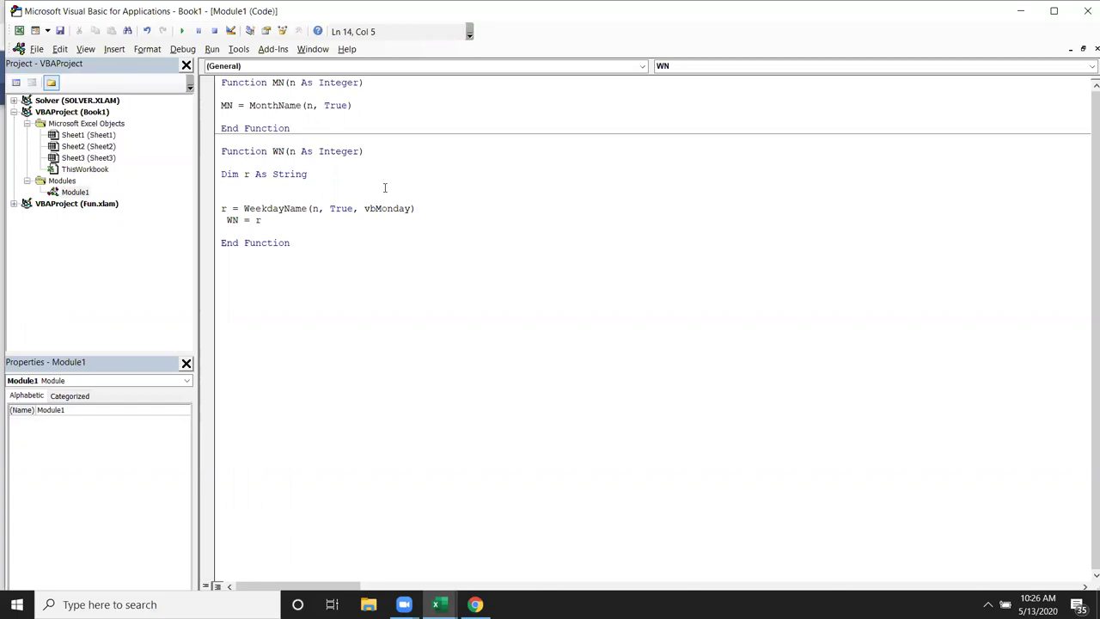
double_click(278, 151)
left_click_drag(251, 105, 363, 105)
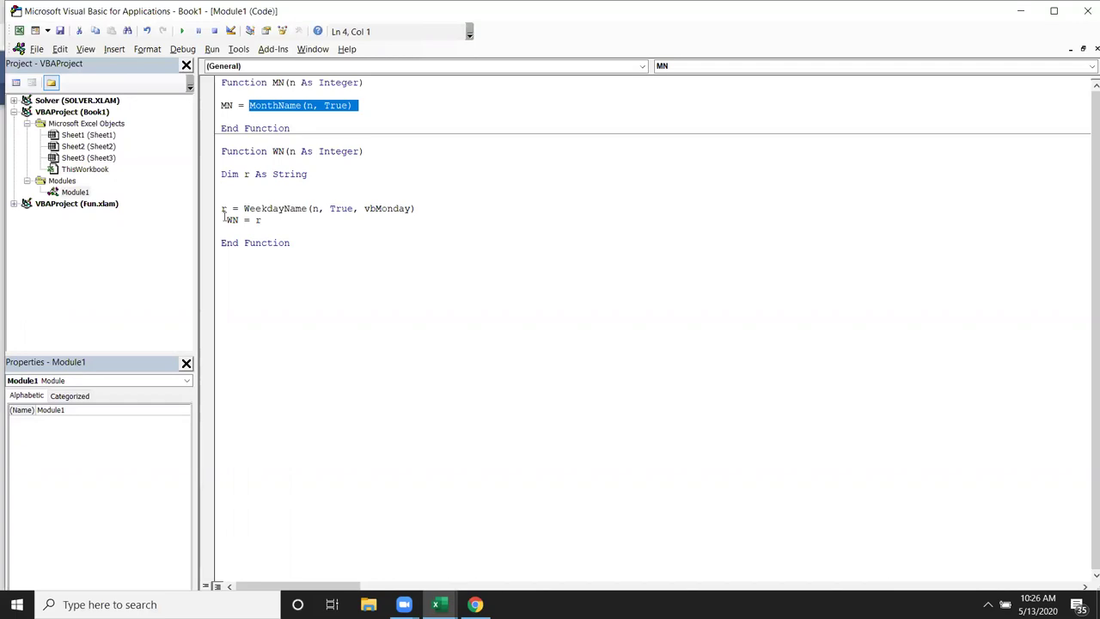
Delete the WN = r line and change r = WeekdayName back to WN = WeekdayName
left_click(219, 209)
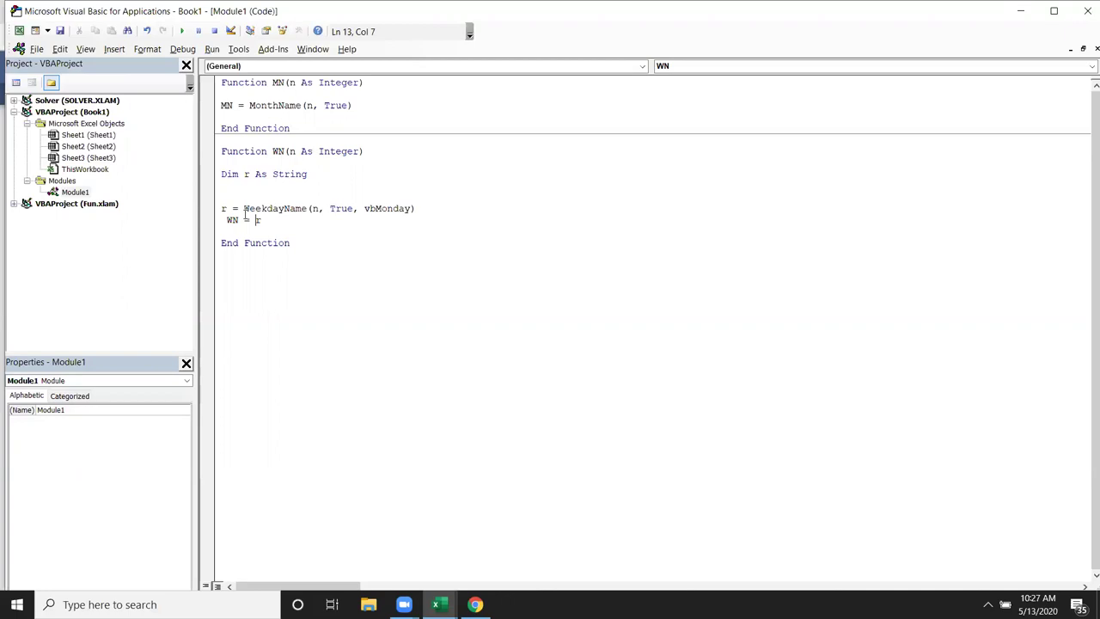
left_click(278, 151)
double_click(232, 220)
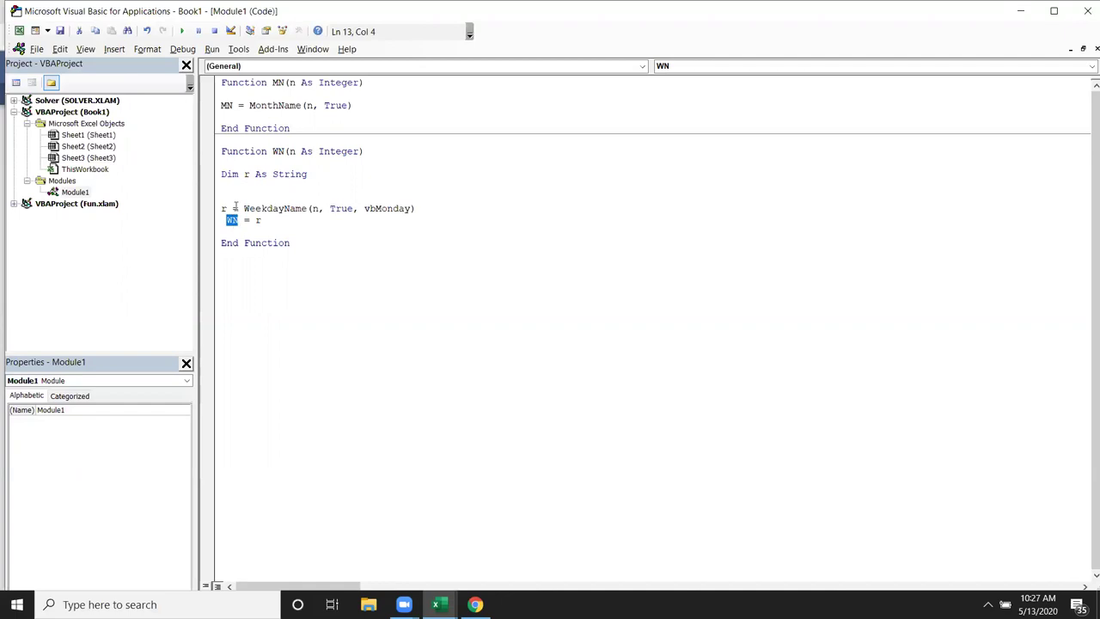
left_click(218, 105)
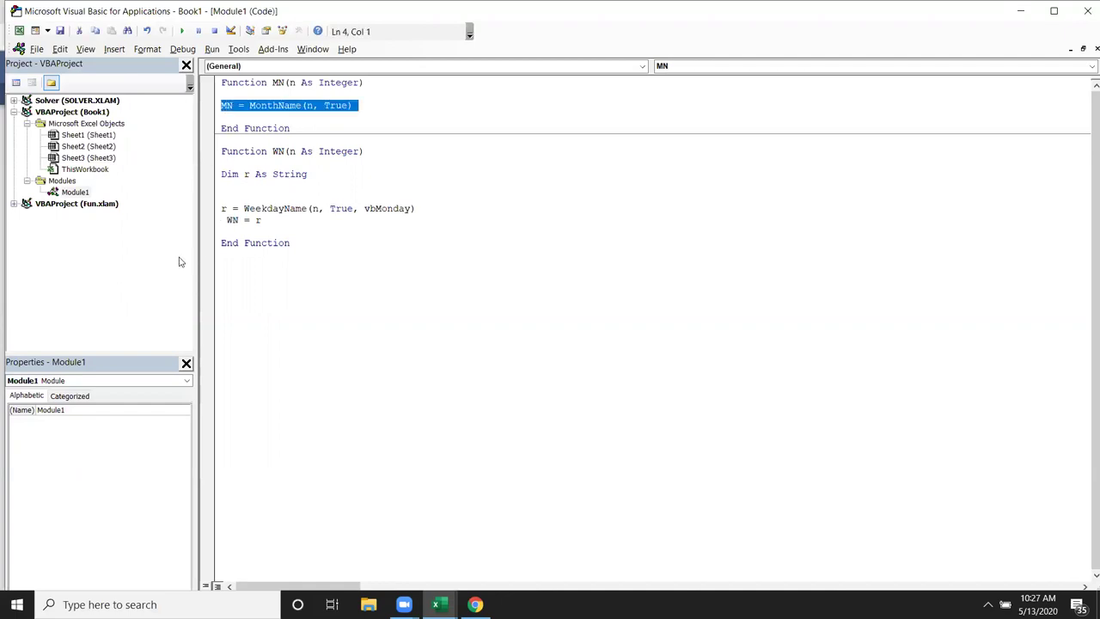
mouse_move(265, 220)
left_mouse_down()
mouse_move(230, 230)
mouse_move(227, 221)
left_mouse_up()
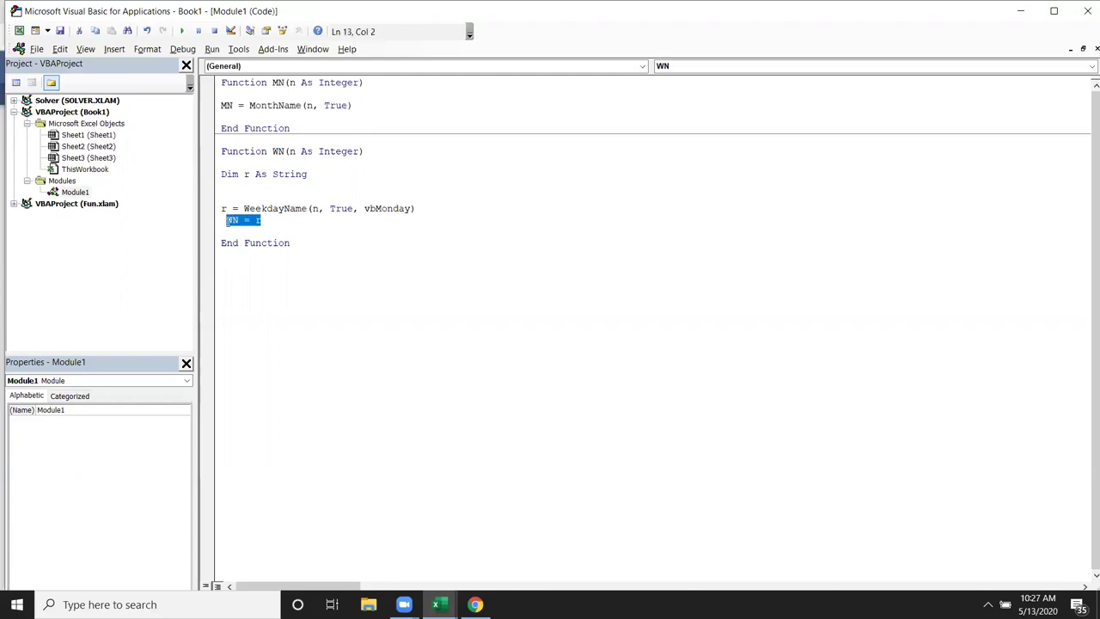
key("Delete")
key("BackSpace")
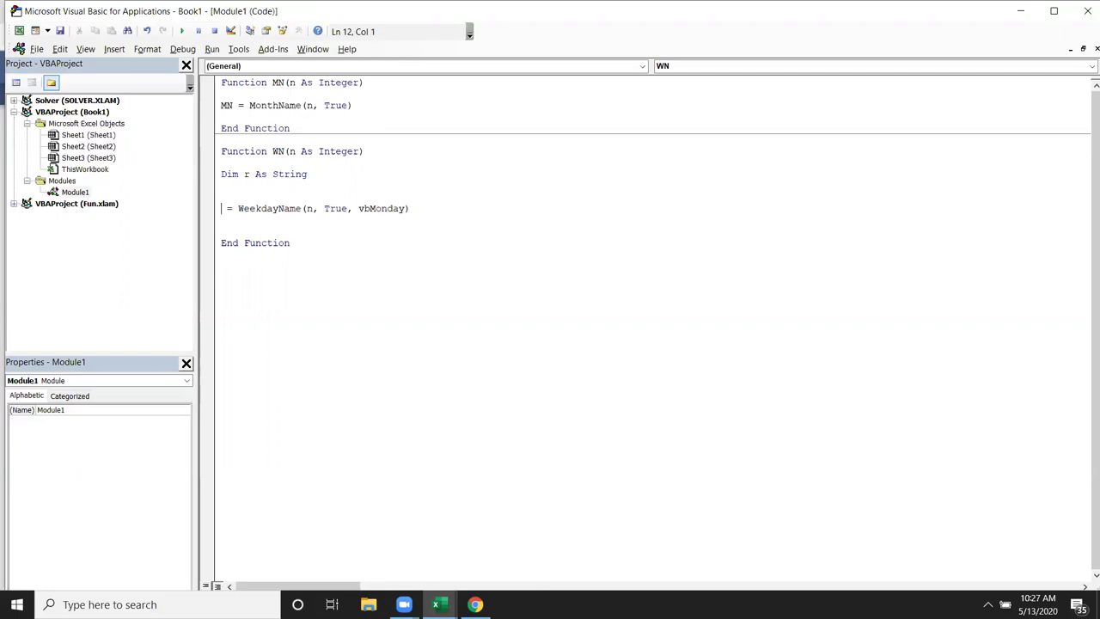
type("WN")
Remove the Dim r As String line and its blank line, then return to Excel
key("Up")
left_click(232, 173)
key("Home")
key("shift+Down")
key("Delete")
key("Delete")
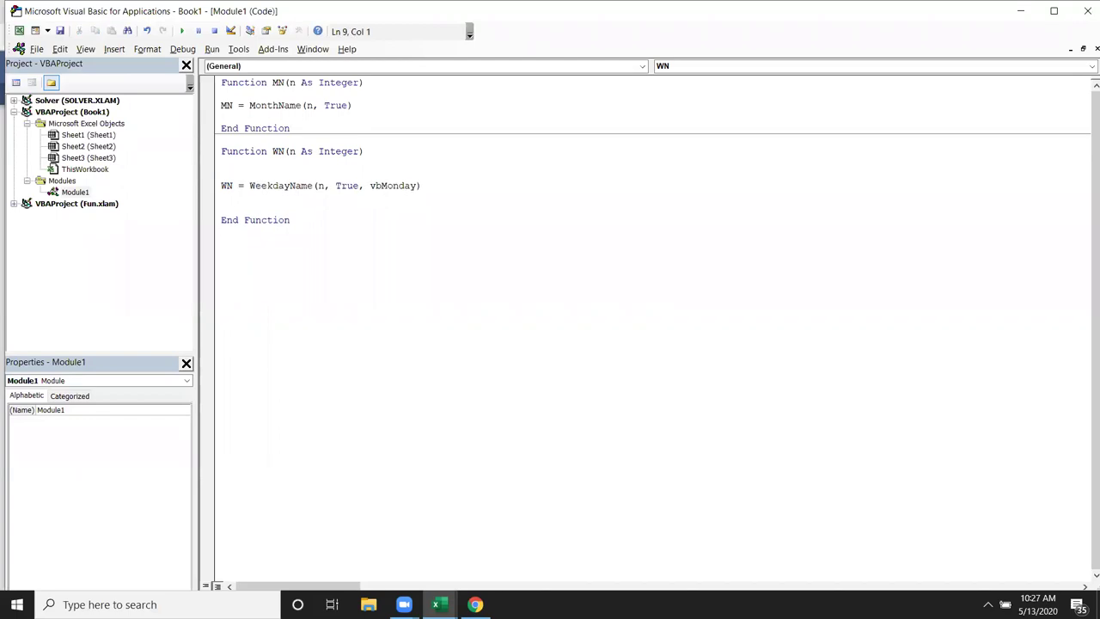
key("alt+Tab")
key("alt+Tab")
key("Tab")
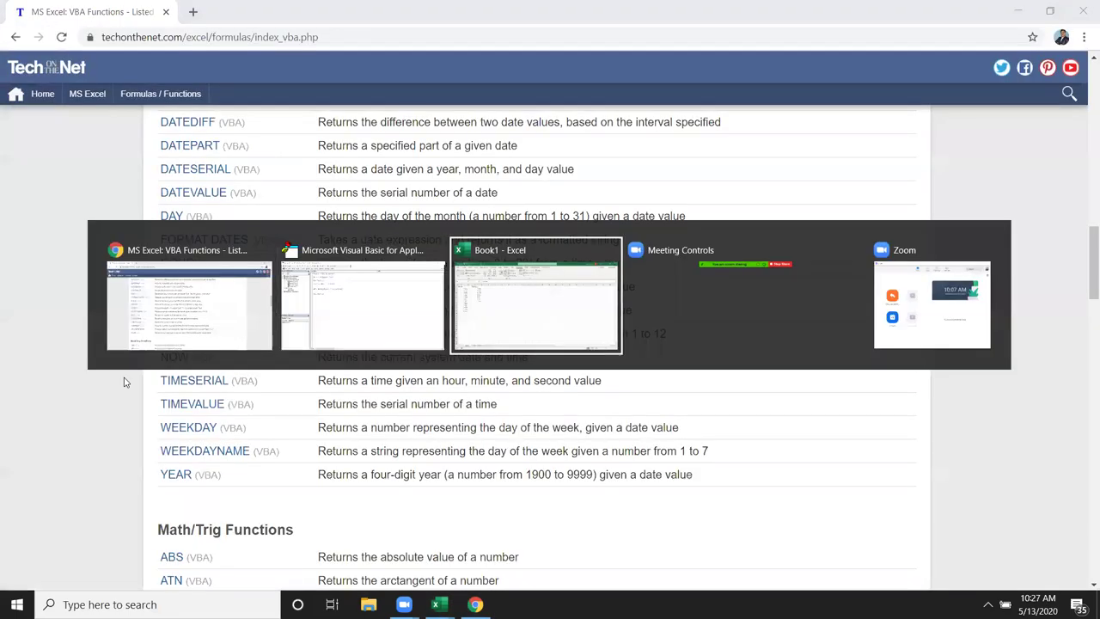
Open B2's CHOOSE formula for inspection and leave it unchanged
left_click(88, 182)
double_click(85, 181)
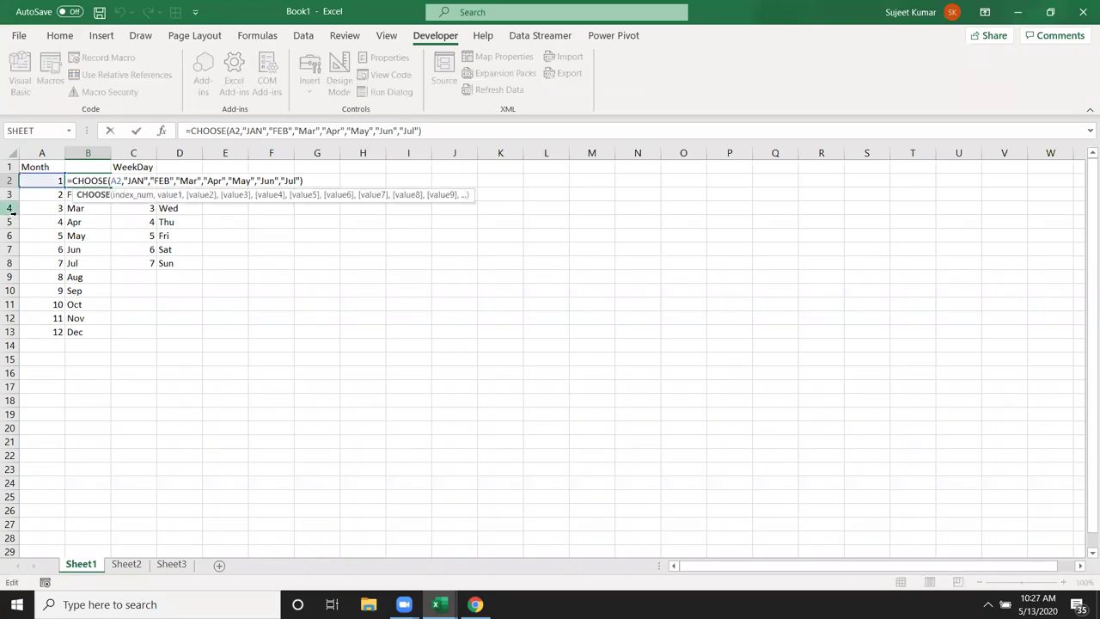
type("`")
key("Escape")
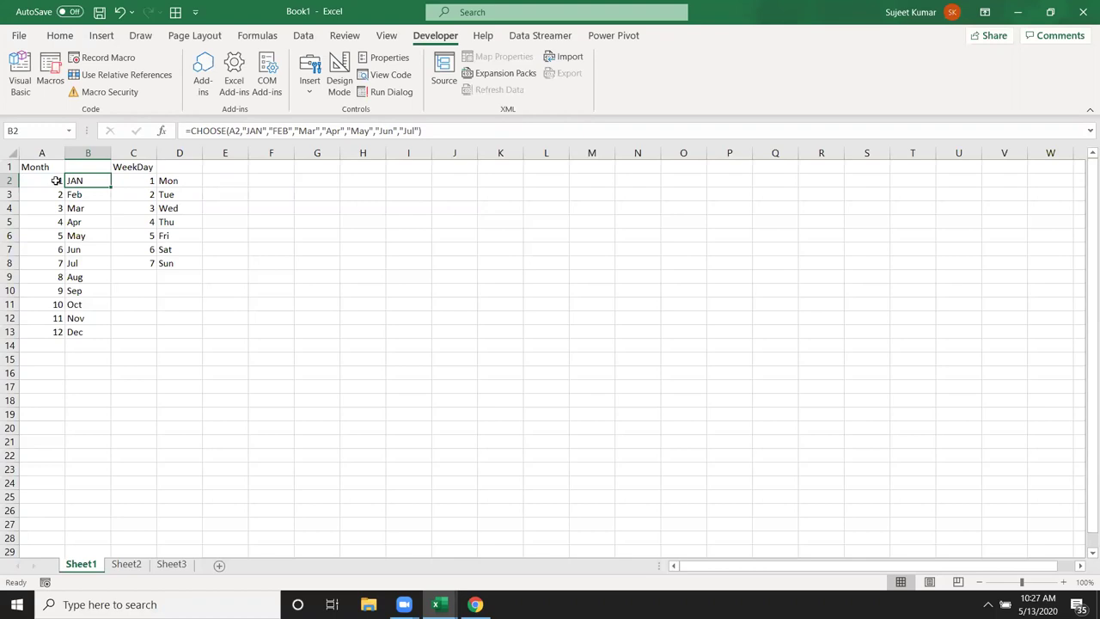
Enter the header Code in F1 and Name in G1
left_click(265, 165)
type("C")
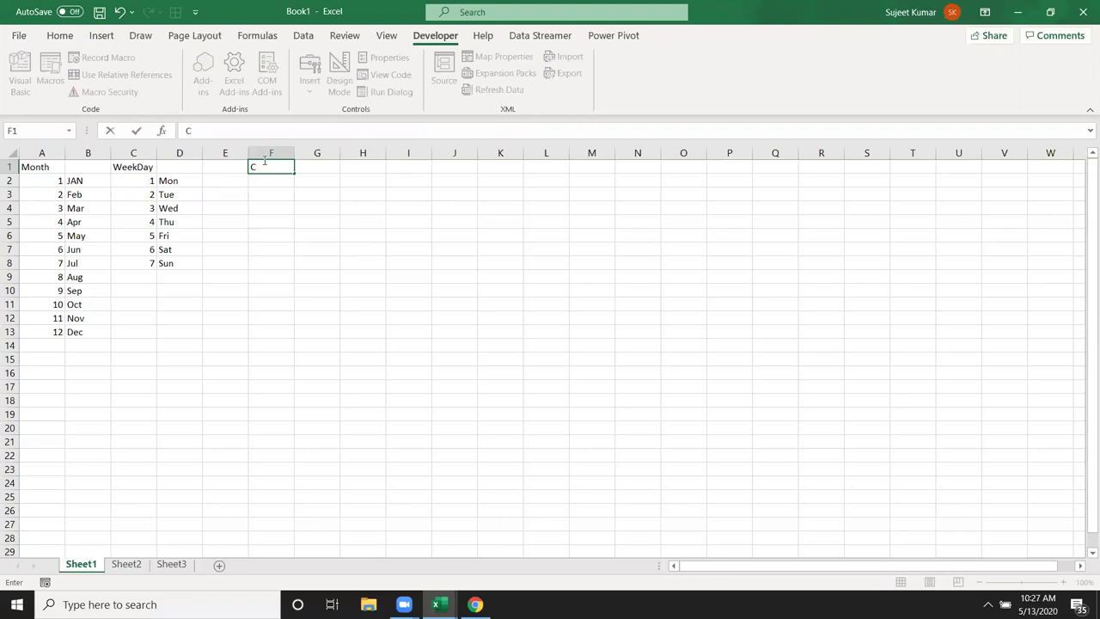
type("ode")
key("Return")
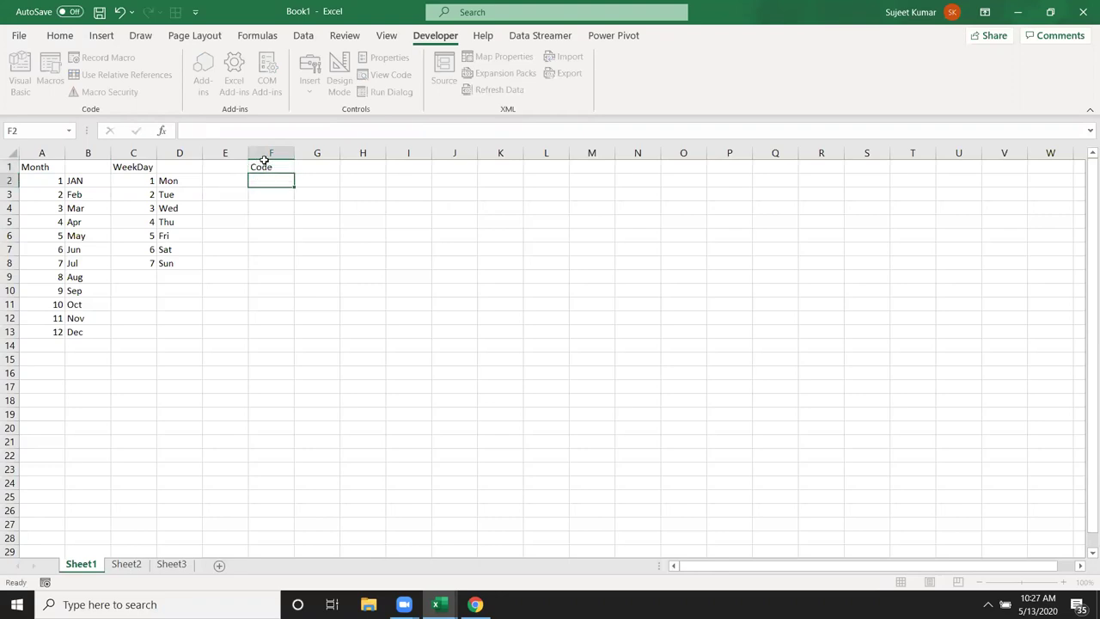
key("Up")
key("Right")
type("NA")
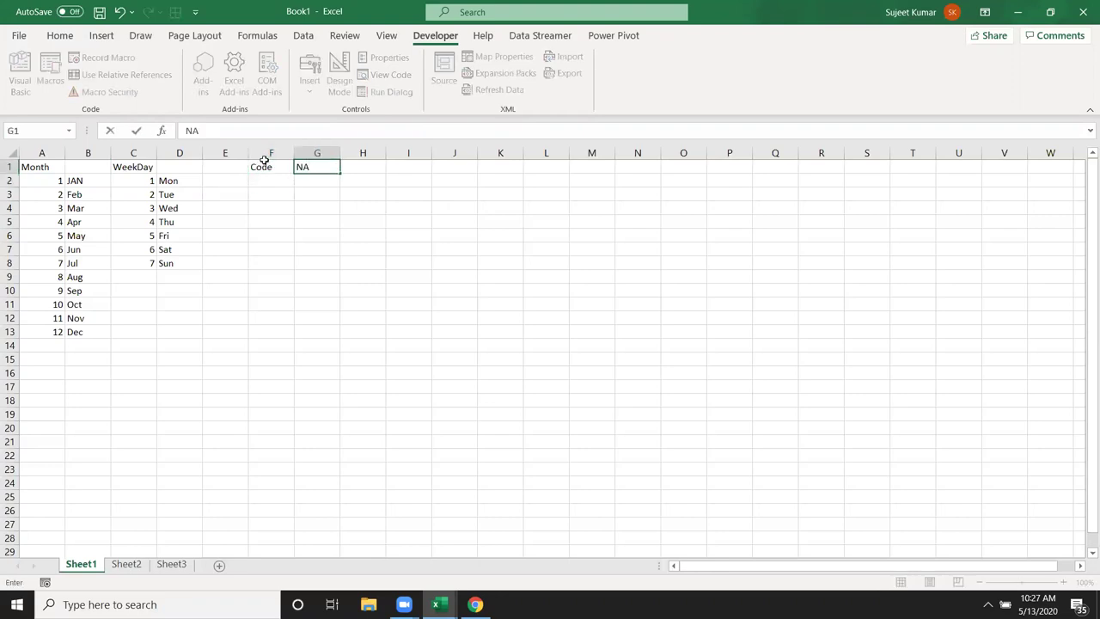
key("BackSpace")
type("ame")
key("Return")
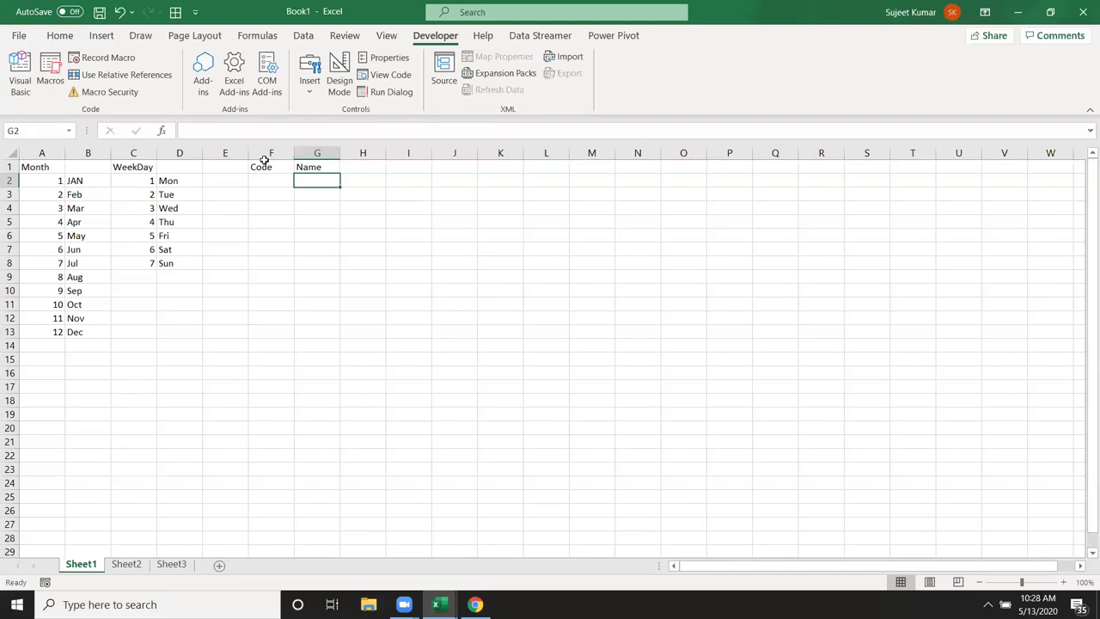
key("alt+Tab")
key("alt+Tab")
Declare a new function City(n As Integer) below the WN function
key("Tab")
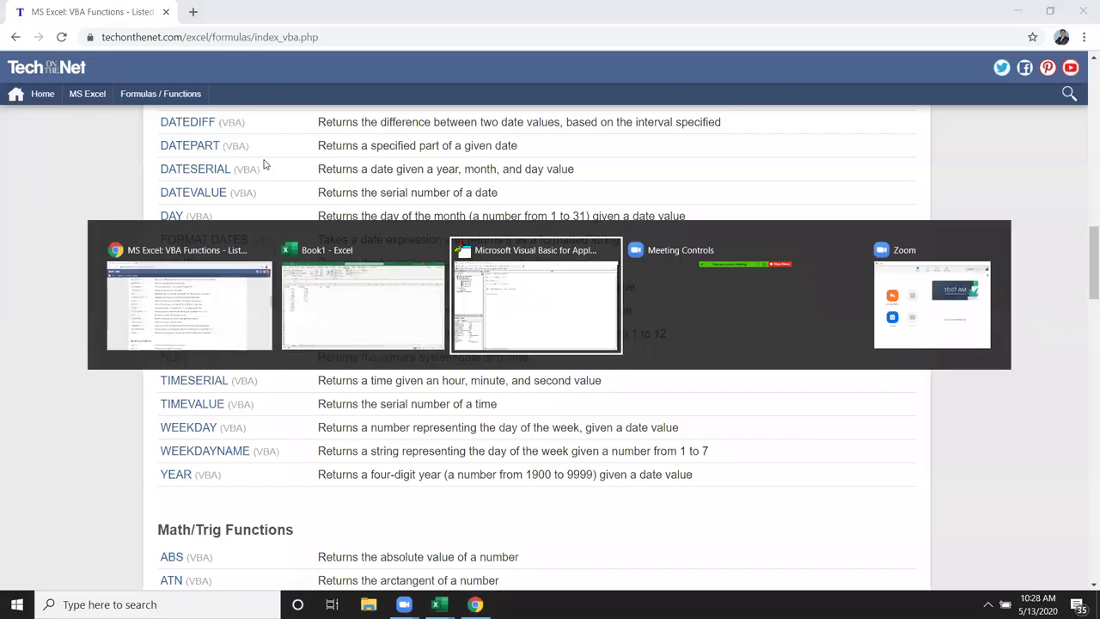
left_click(305, 232)
key("Return")
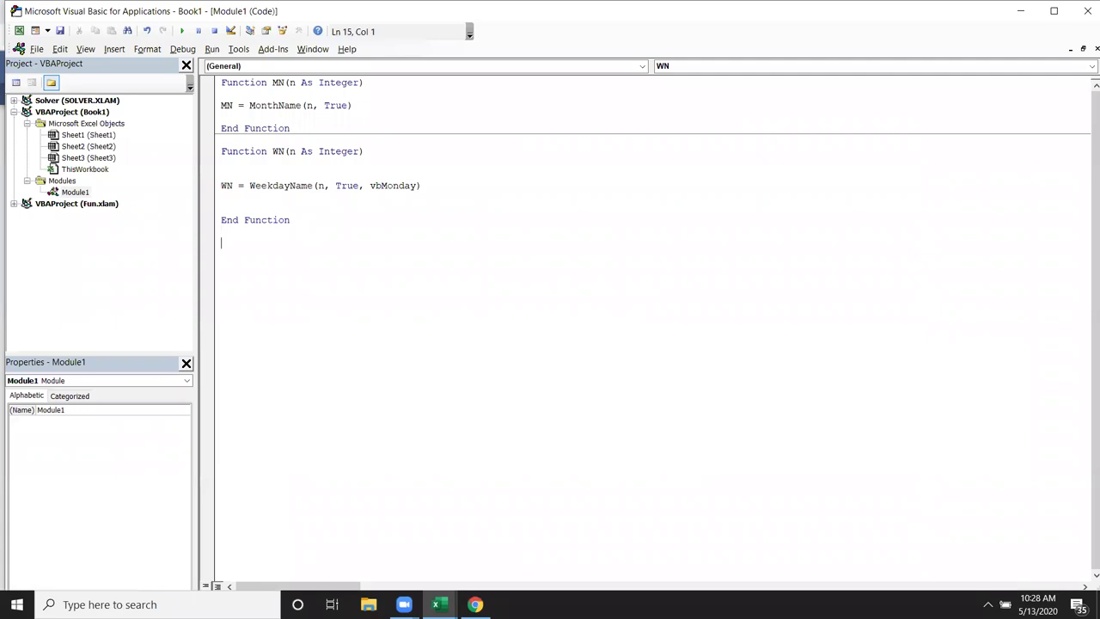
type("function")
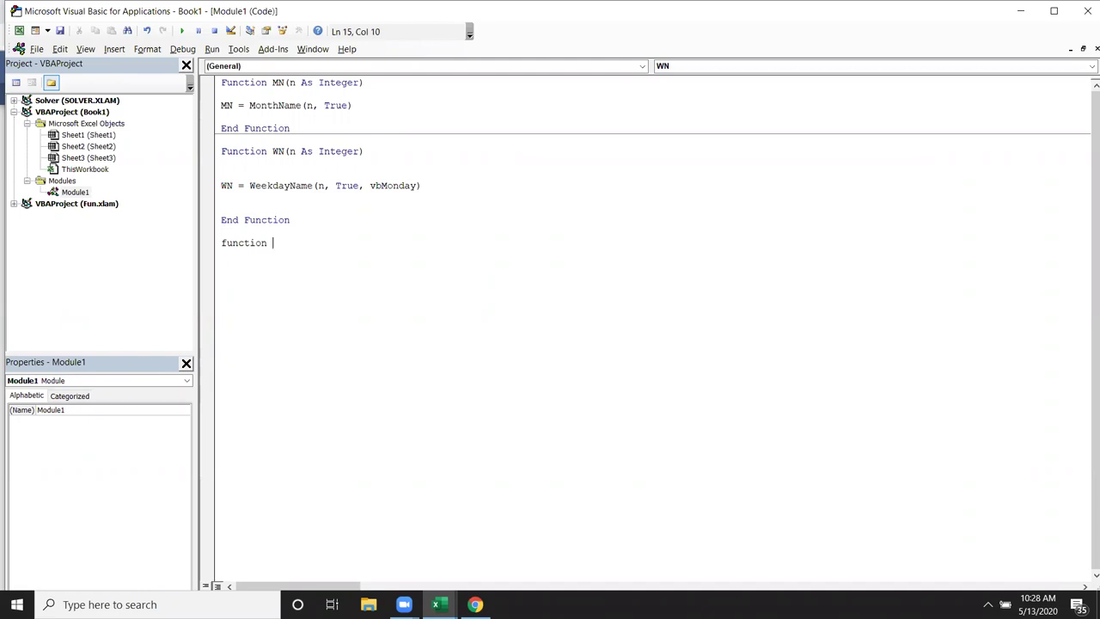
type(" City(")
type("n as ")
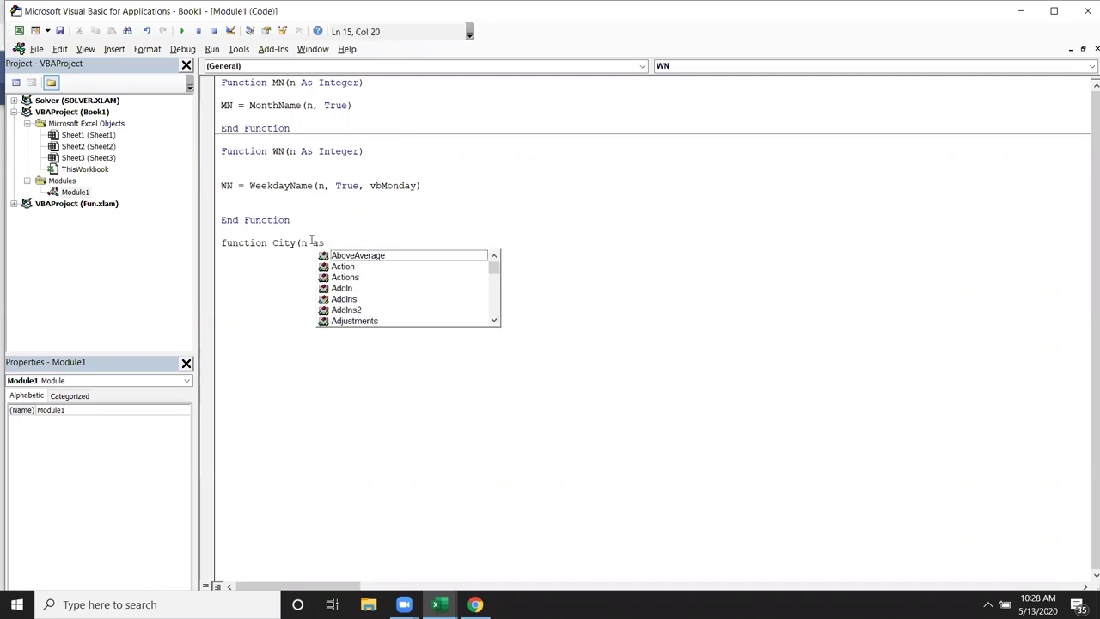
type("Int")
key("Tab")
type(")")
key("Return")
key("Return")
key("Return")
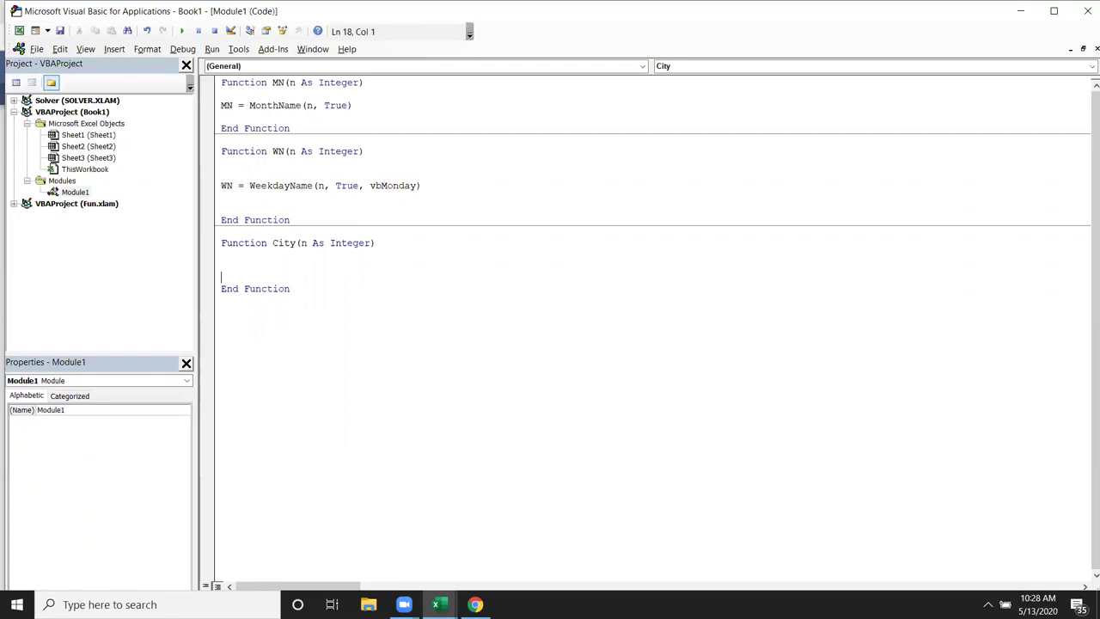
Begin City's body with city=choose(n,"Pune",
left_click(222, 265)
type("city=ch")
type("oose")
key("BackSpace")
key("BackSpace")
type("se(")
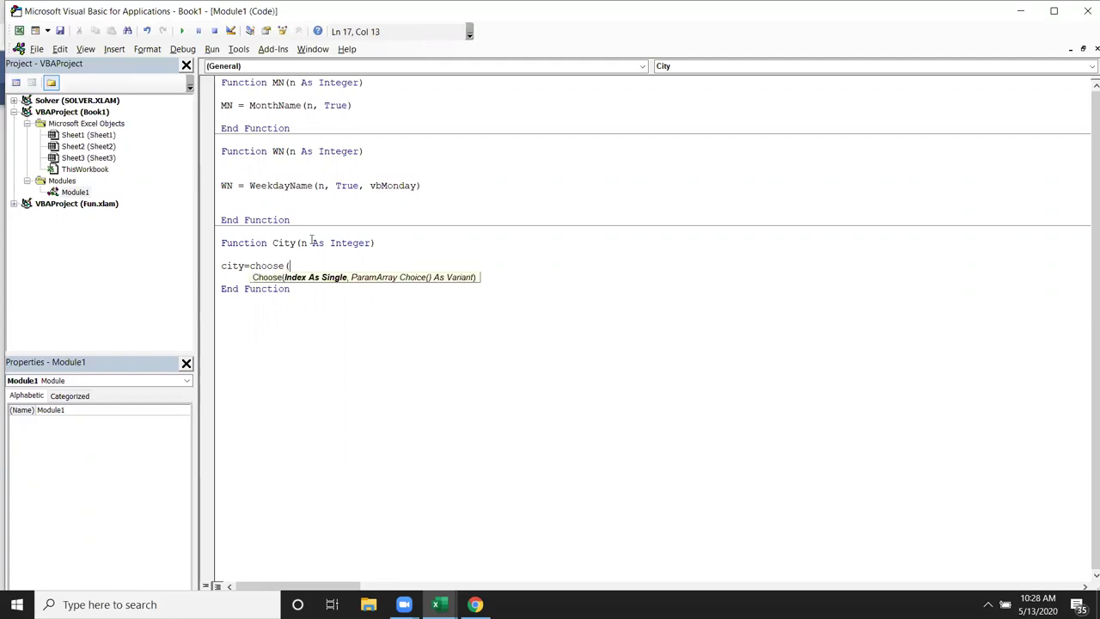
type("n")
type(",")
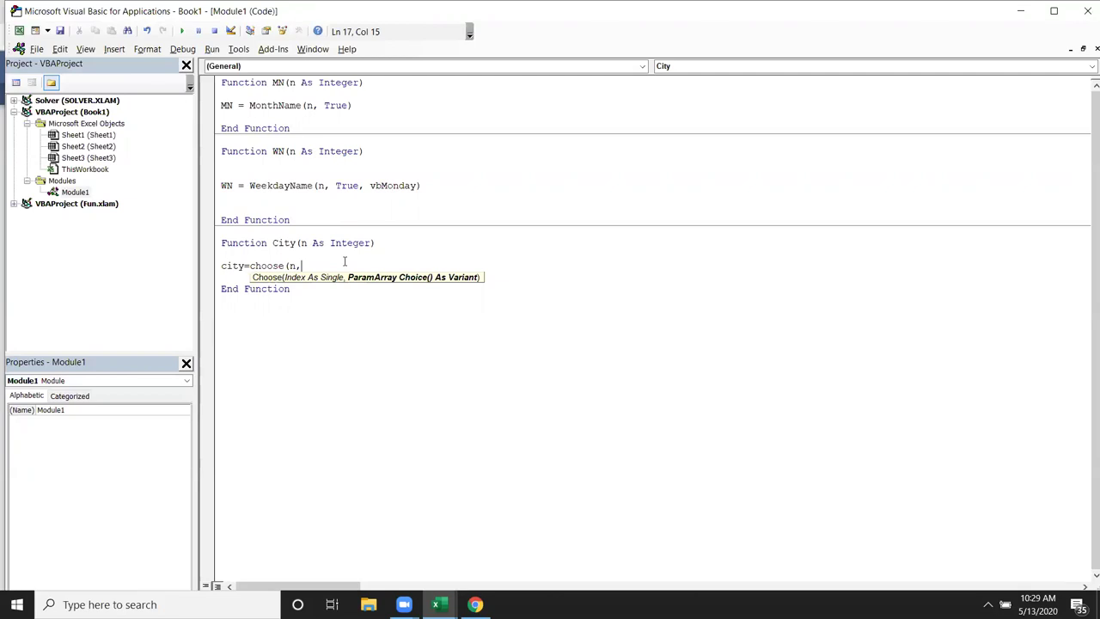
type("\"")
type("Pune\",")
Remove the started Pune entry and open TechOnTheNet's CHOOSE function reference page
key("BackSpace")
key("BackSpace")
key("BackSpace")
key("BackSpace")
key("BackSpace")
key("BackSpace")
key("alt+Tab")
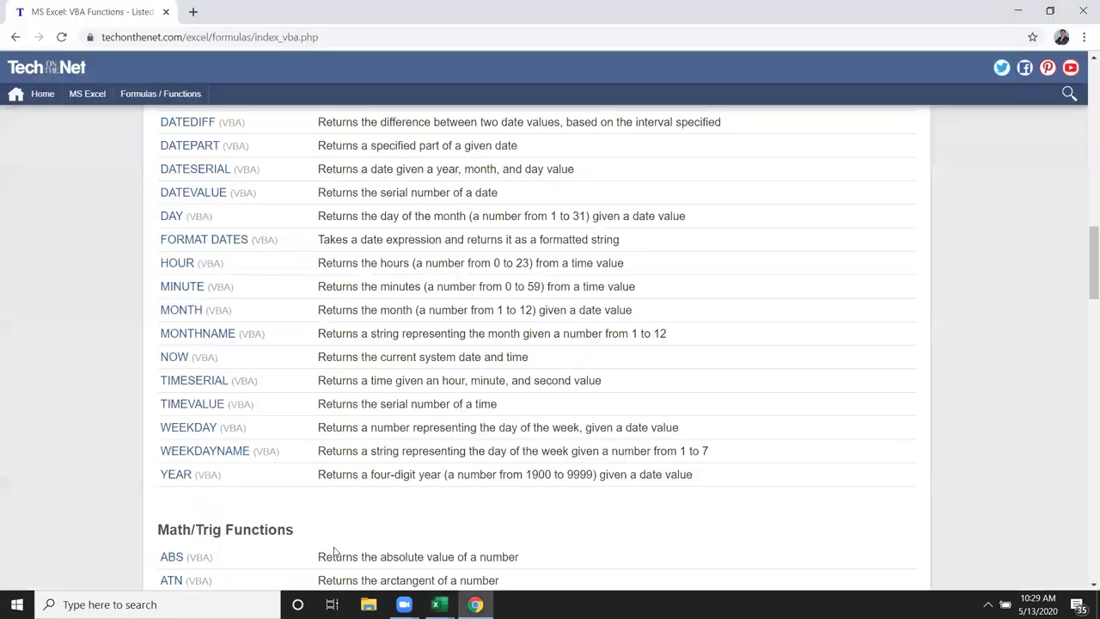
scroll(384, 210, "up", 5)
scroll(384, 210, "up", 10)
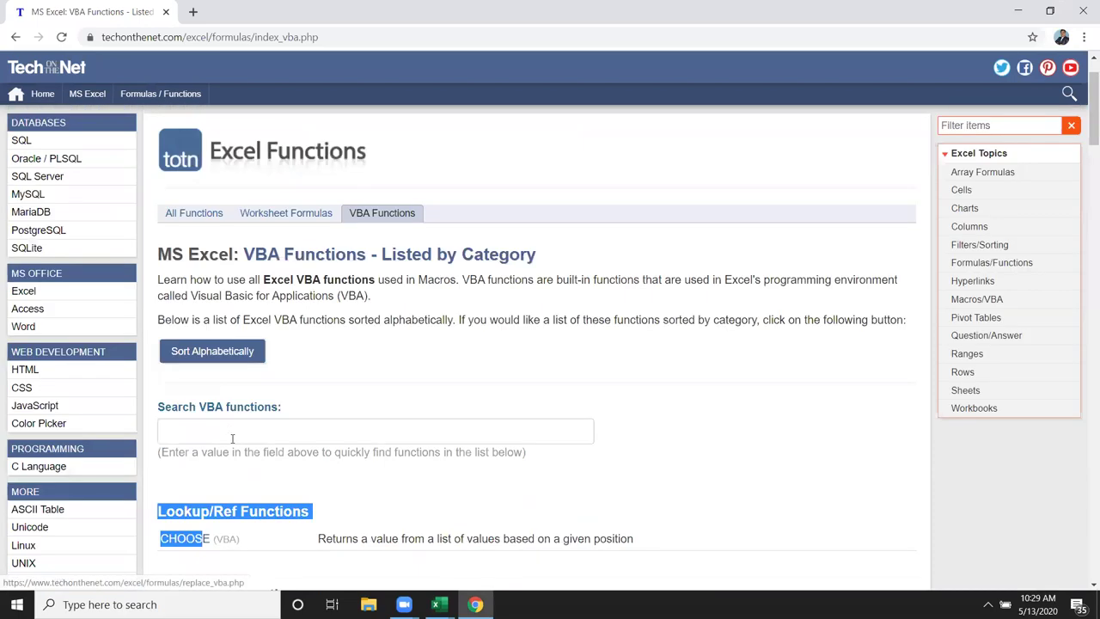
scroll(227, 430, "down", 3)
left_click(189, 398)
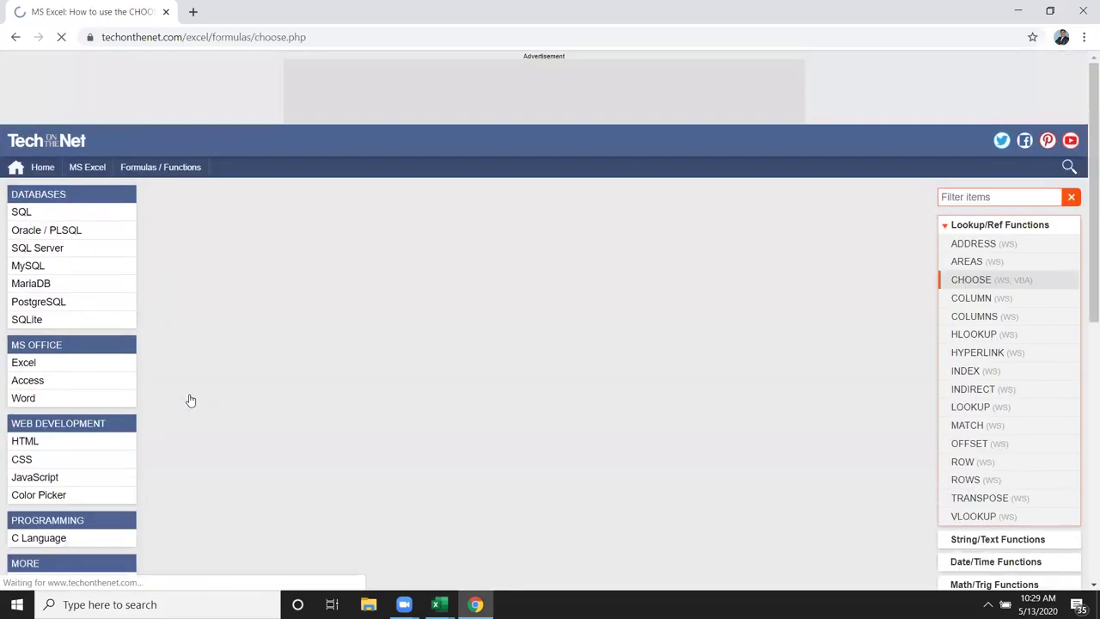
Review the CHOOSE example formulas and their value list, then return to the VBA editor
scroll(365, 414, "down", 5)
scroll(361, 411, "down", 2)
scroll(360, 410, "down", 1)
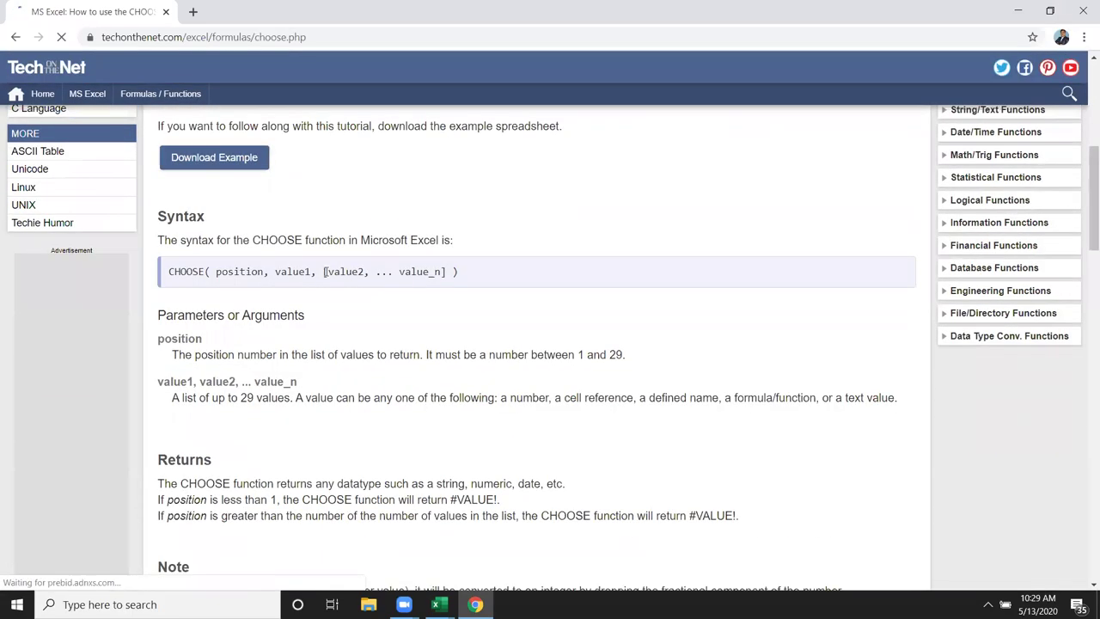
scroll(226, 376, "down", 2)
scroll(225, 375, "down", 3)
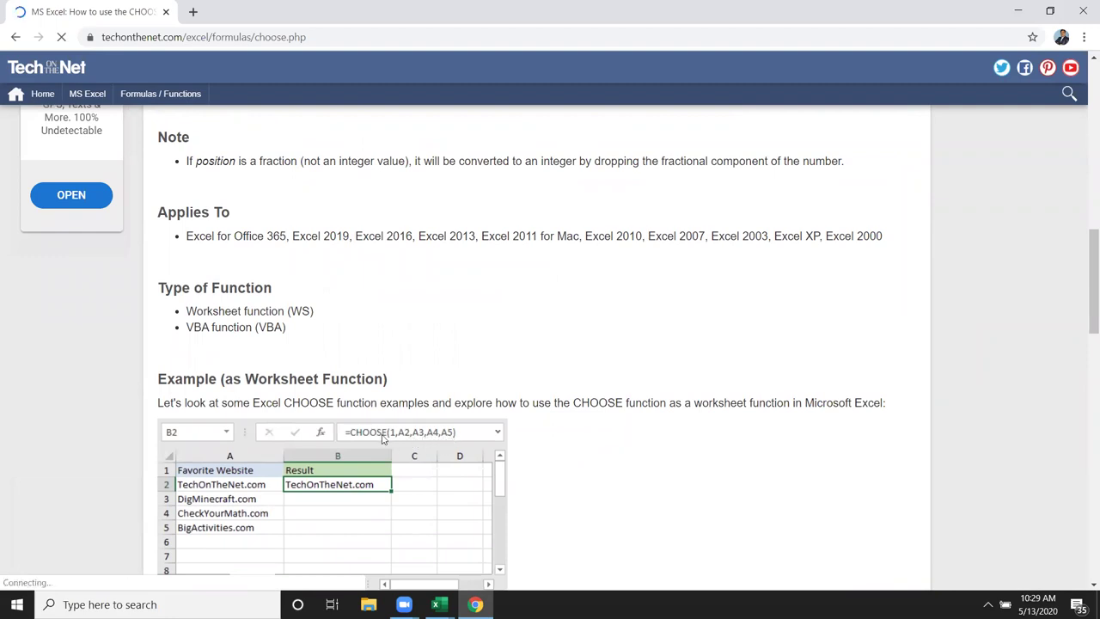
scroll(383, 440, "down", 2)
scroll(381, 442, "down", 3)
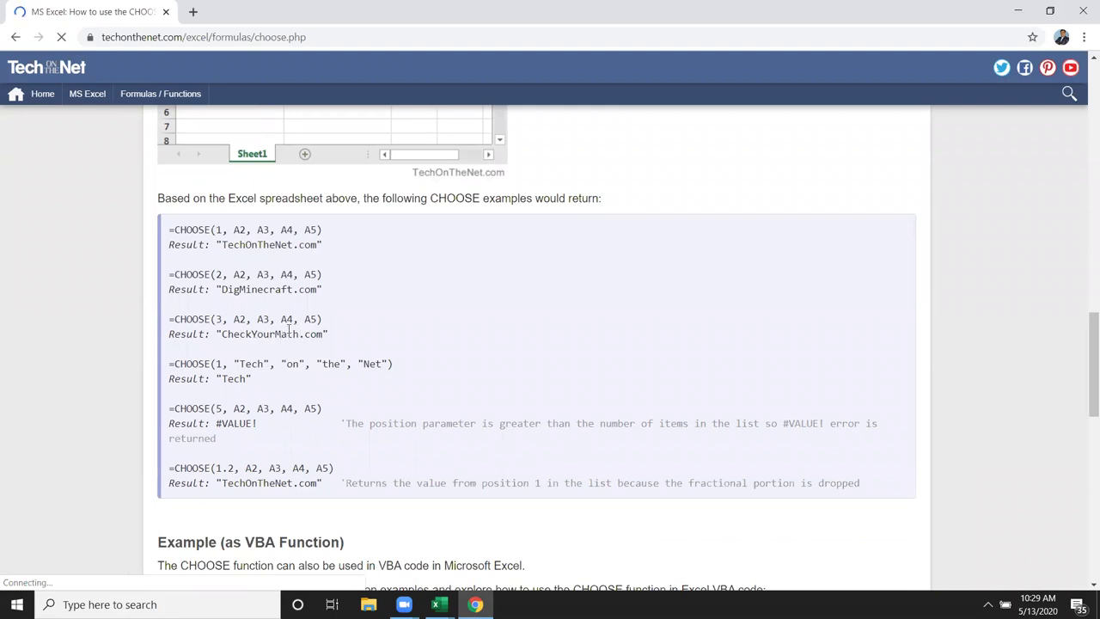
scroll(318, 345, "up", 1)
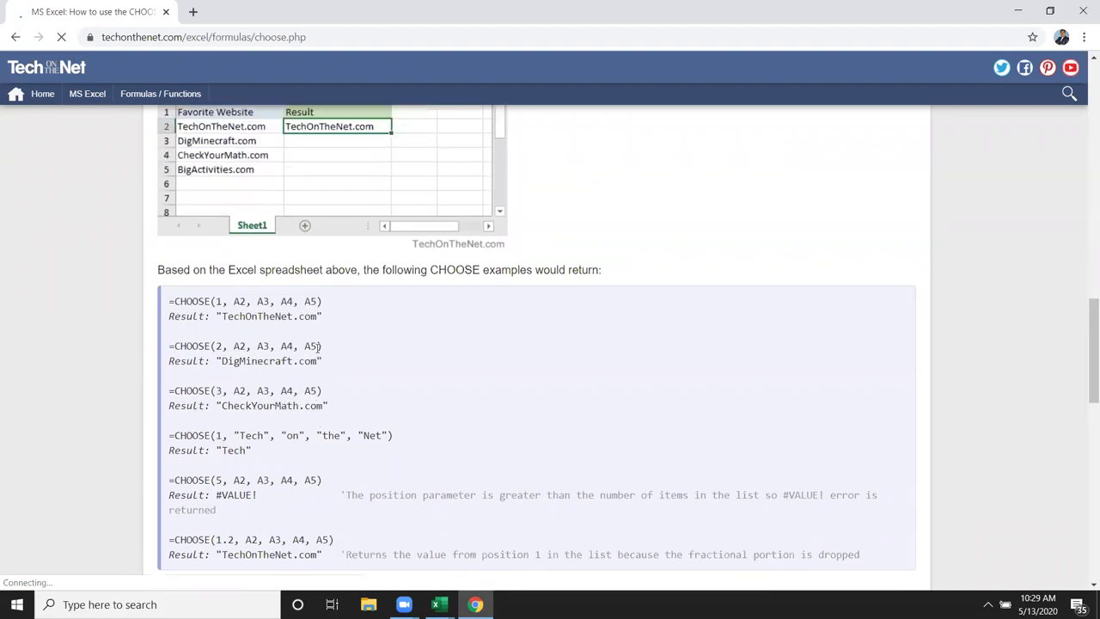
left_click_drag(233, 301, 318, 301)
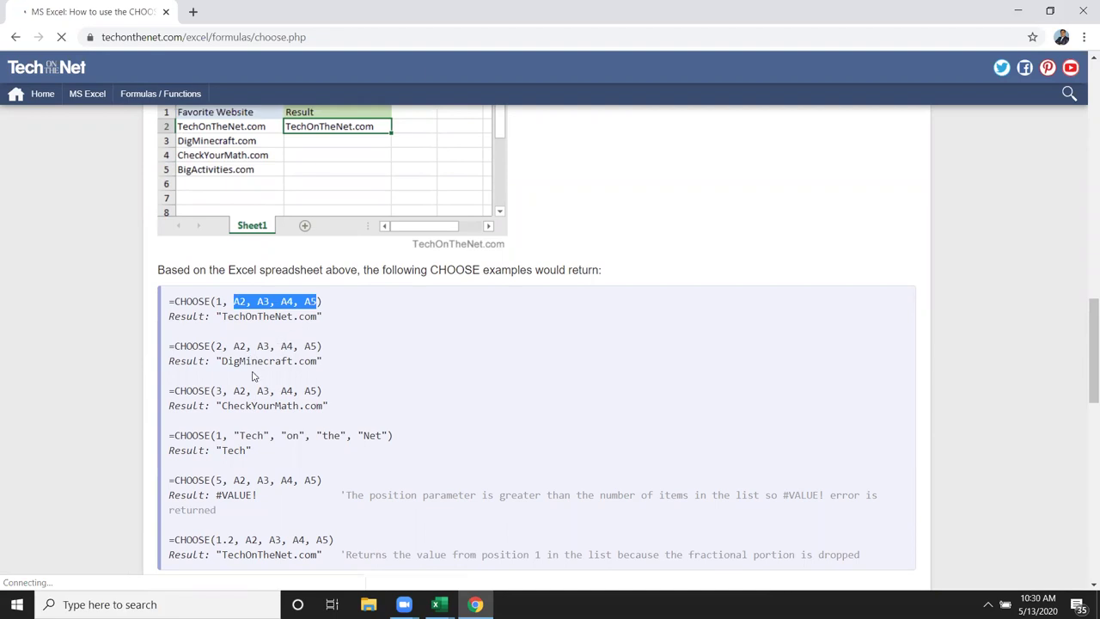
scroll(254, 376, "up", 1)
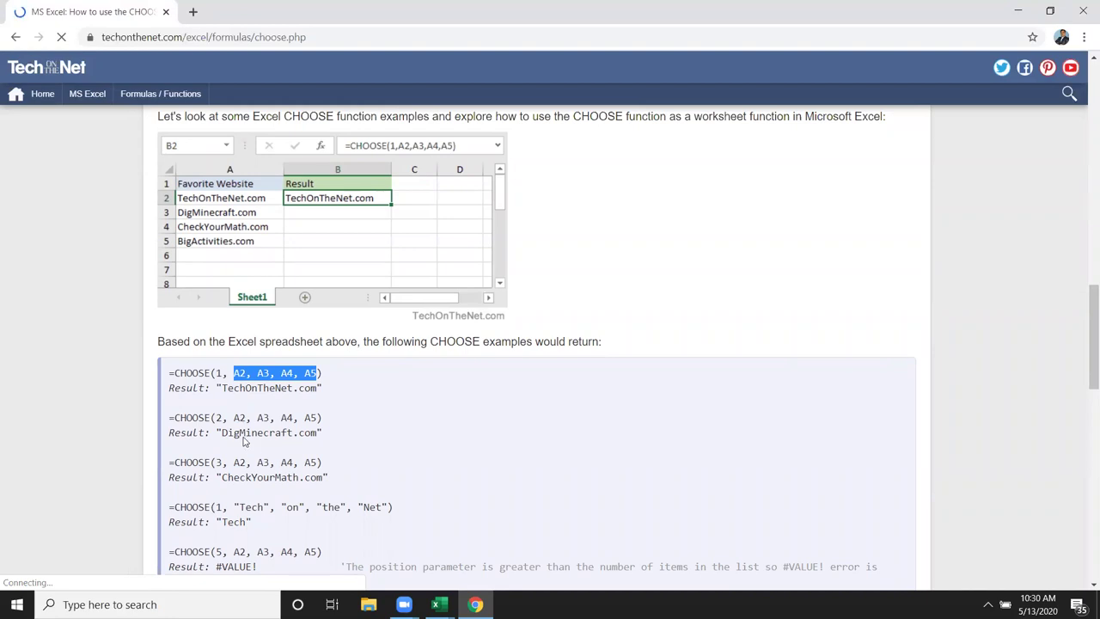
key("alt+Tab")
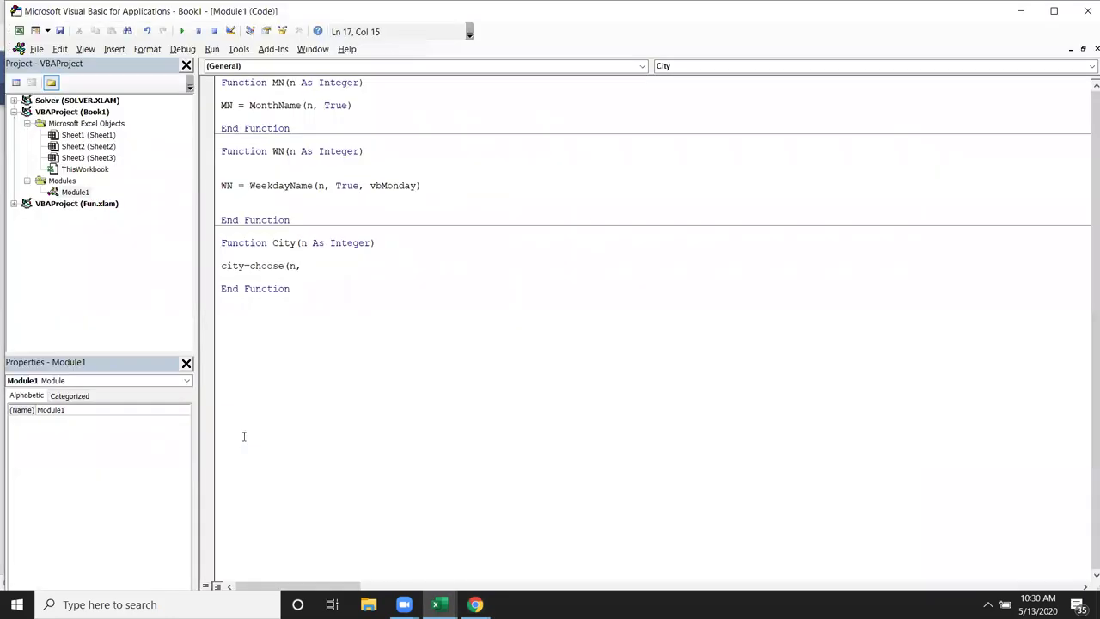
Complete the line as city=choose(n,"Pune","Noida","Delhi")
type("Pune\",")
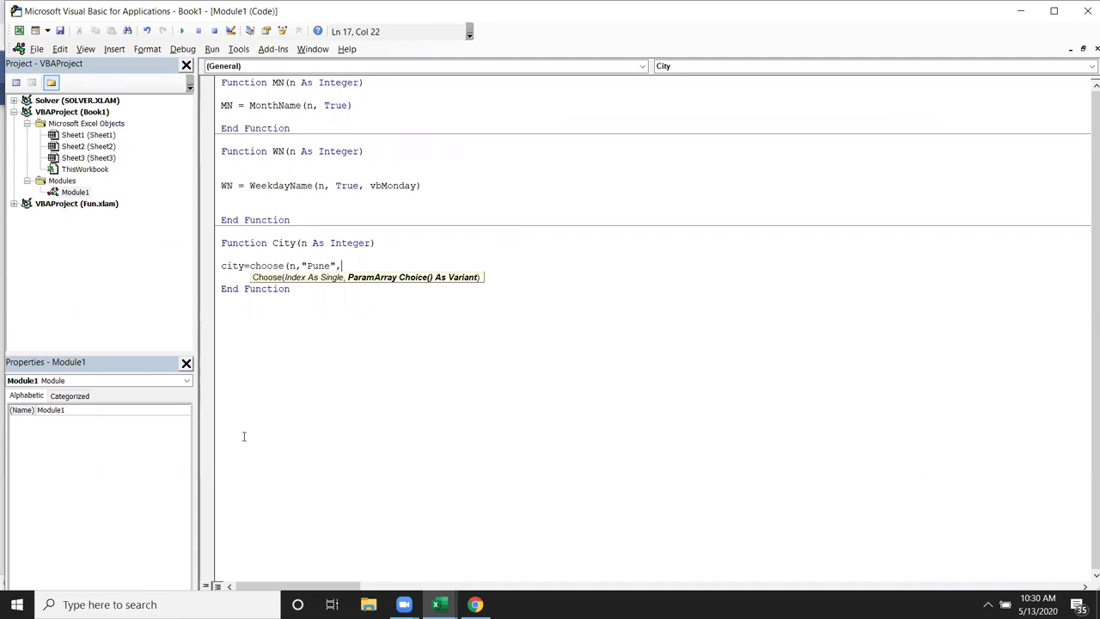
type("D")
type("Noid")
type("a\",")
type("\"")
type("elhi")
key("BackSpace")
key("BackSpace")
key("BackSpace")
key("BackSpace")
key("BackSpace")
type("\"Delhi\")")
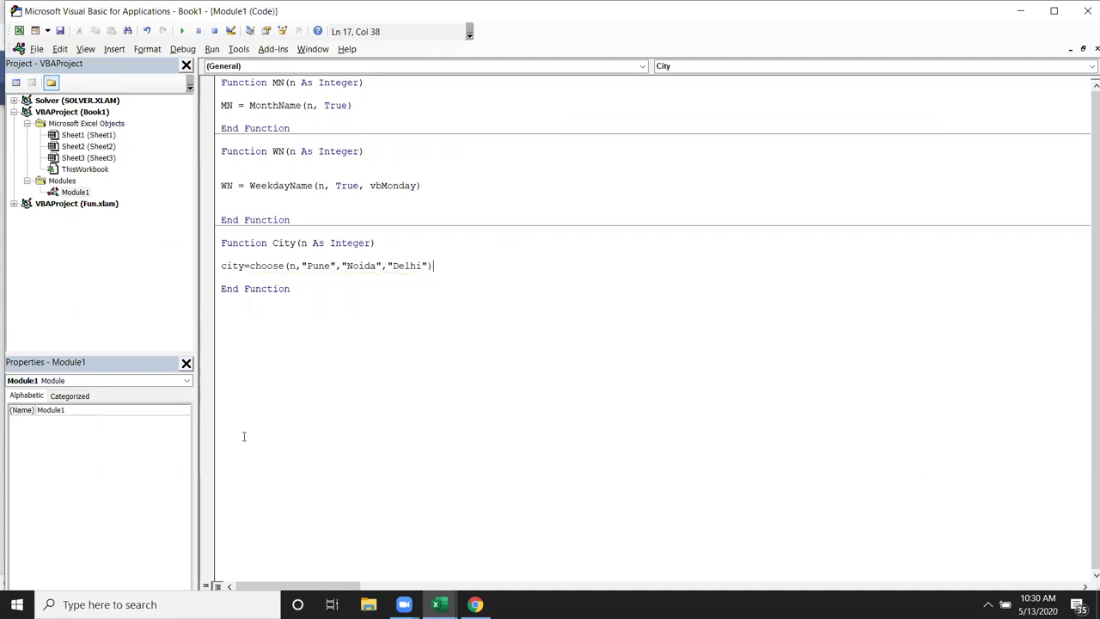
key("Return")
Enter the formula =City(F2) in cell G2
key("alt+Tab")
key("alt+Tab")
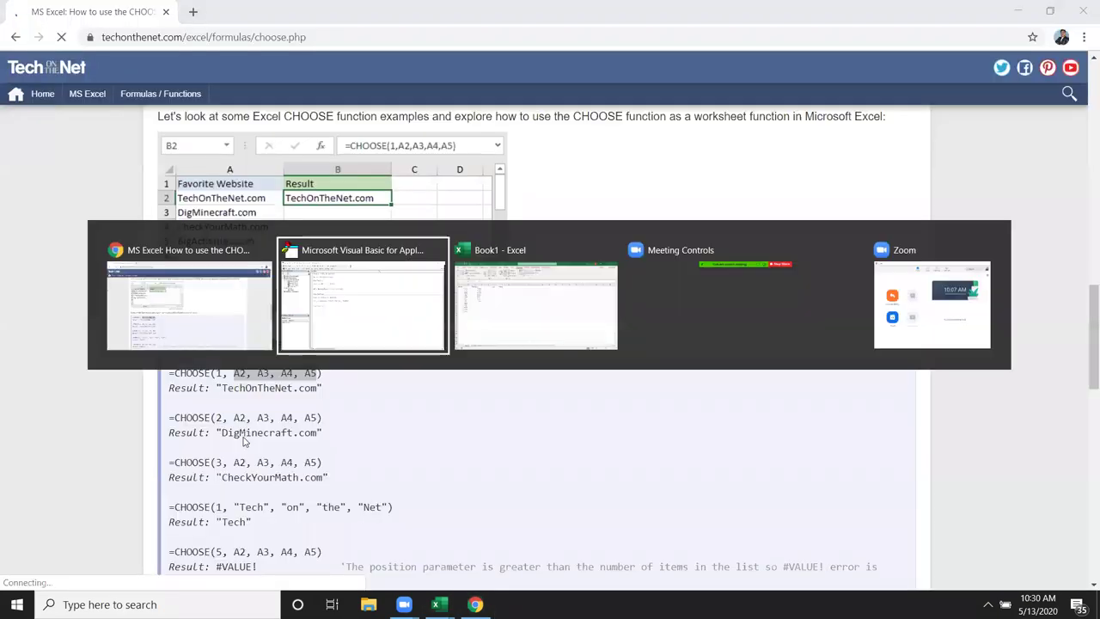
type("=")
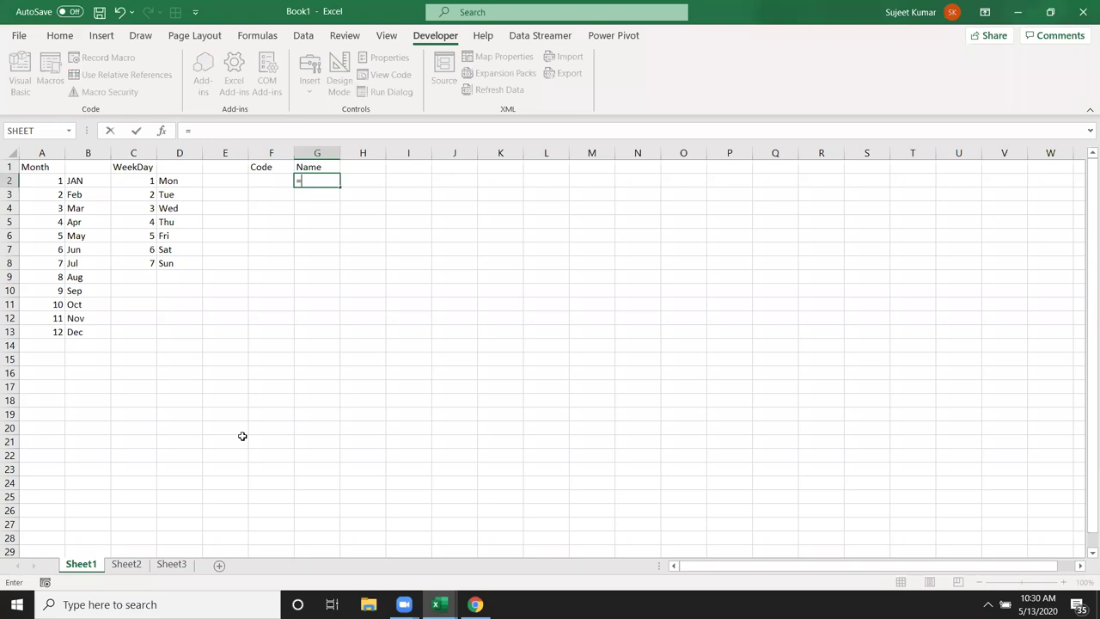
type("ci")
key("Tab")
type("F2)")
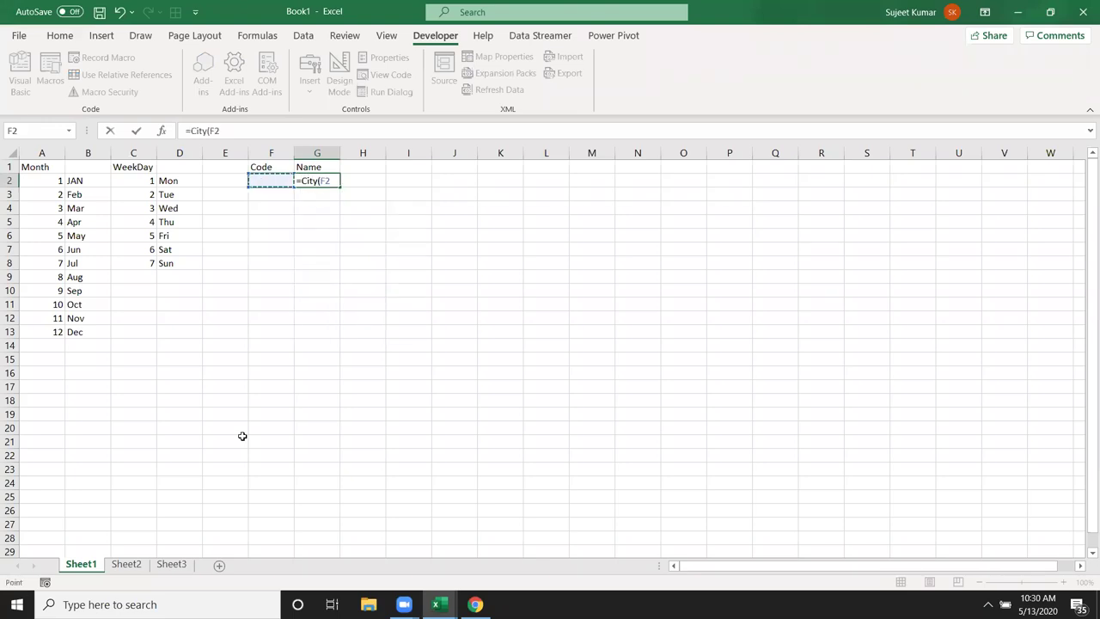
key("Return")
key("Up")
Test codes 1, 2 and 3 in F2, leaving G2 showing Delhi
key("Left")
type("1")
key("Return")
key("Up")
type("2")
key("Return")
key("Up")
type("3")
key("Return")
key("Up")
key("alt+Tab")
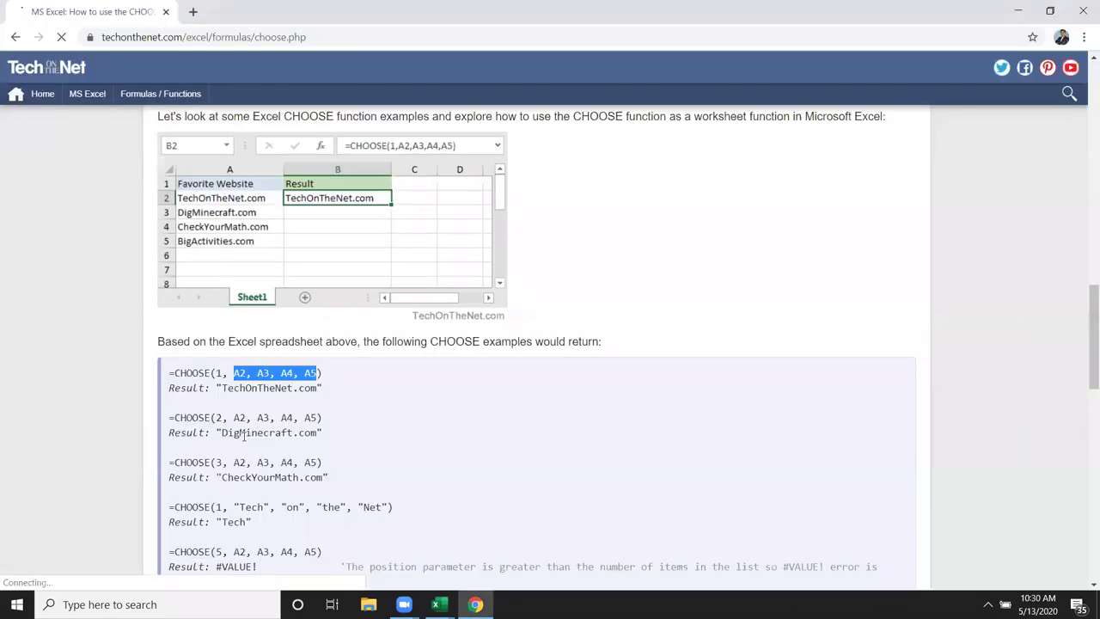
Scroll the TechOnTheNet CHOOSE page through its Syntax and Examples sections
scroll(245, 434, "up", 5)
scroll(245, 434, "up", 10)
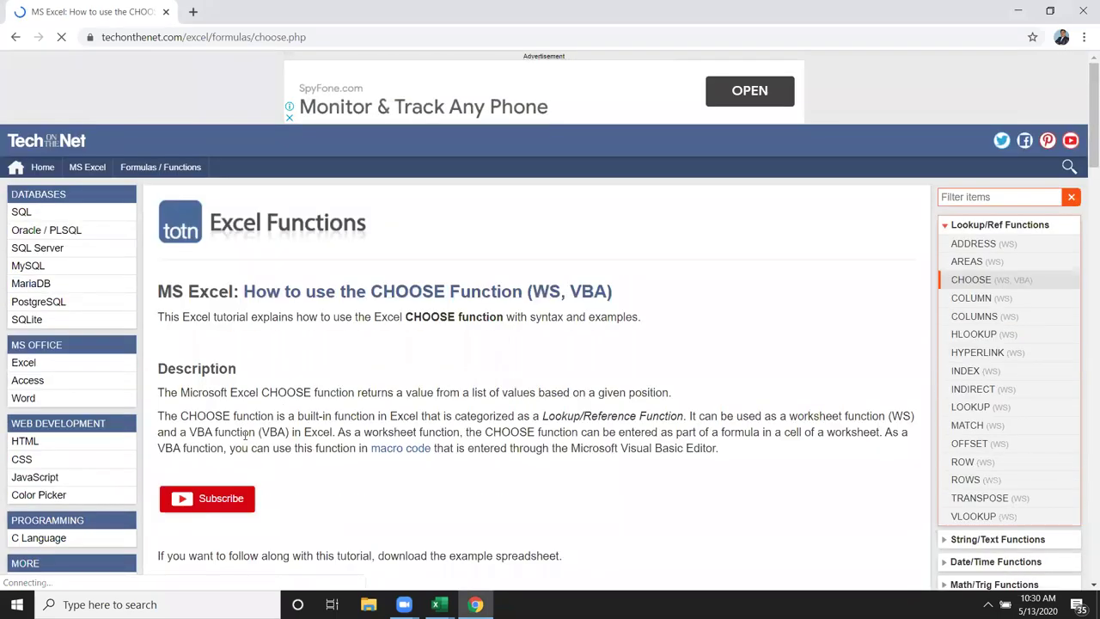
scroll(324, 359, "down", 2)
scroll(324, 359, "down", 2)
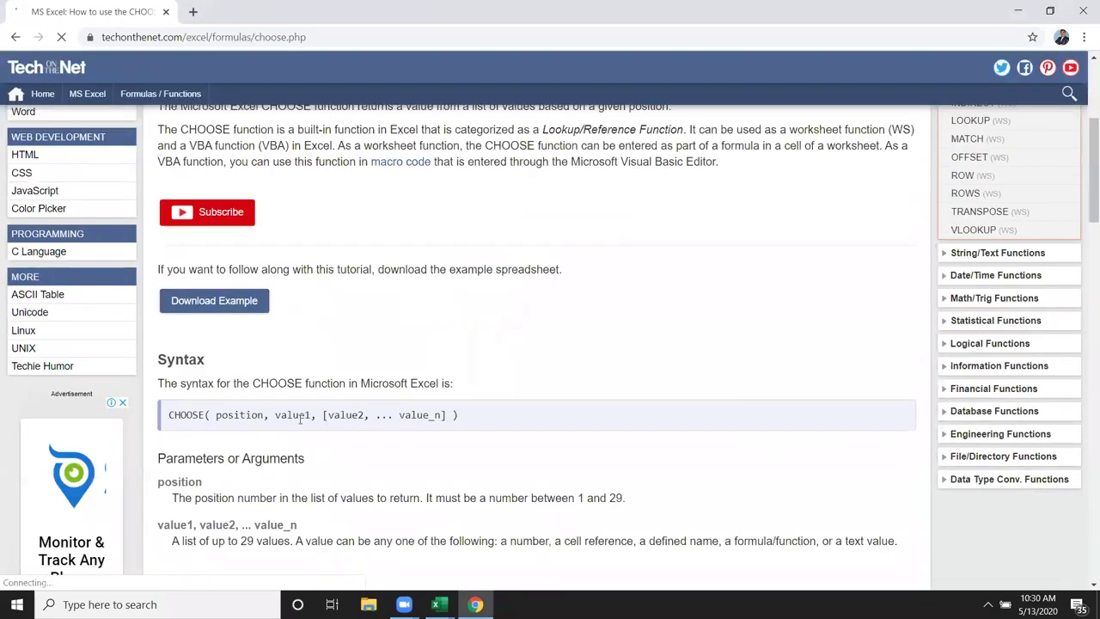
scroll(313, 368, "down", 2)
scroll(283, 378, "down", 4)
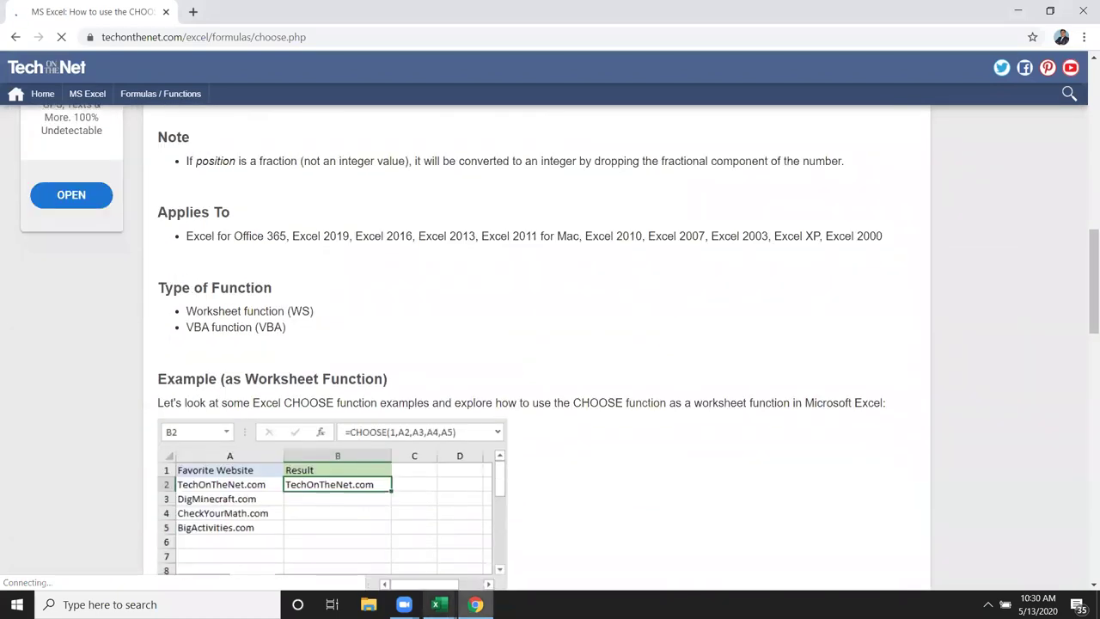
Return to the Visual Basic editor with the caret at the end of the Choose line
mouse_move(436, 593)
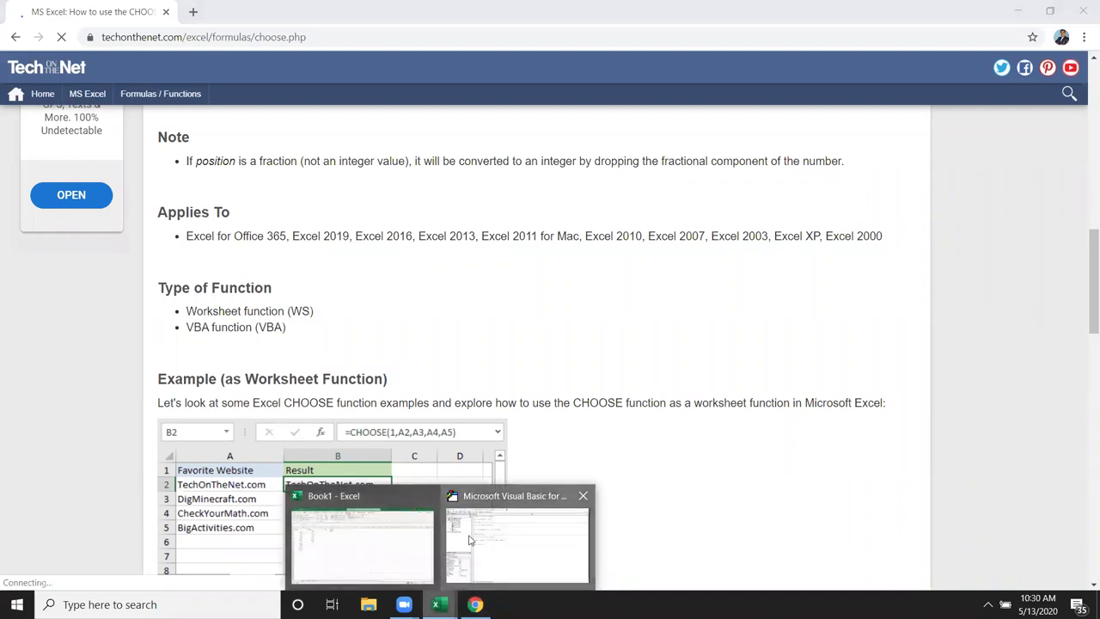
left_click(515, 537)
double_click(469, 265)
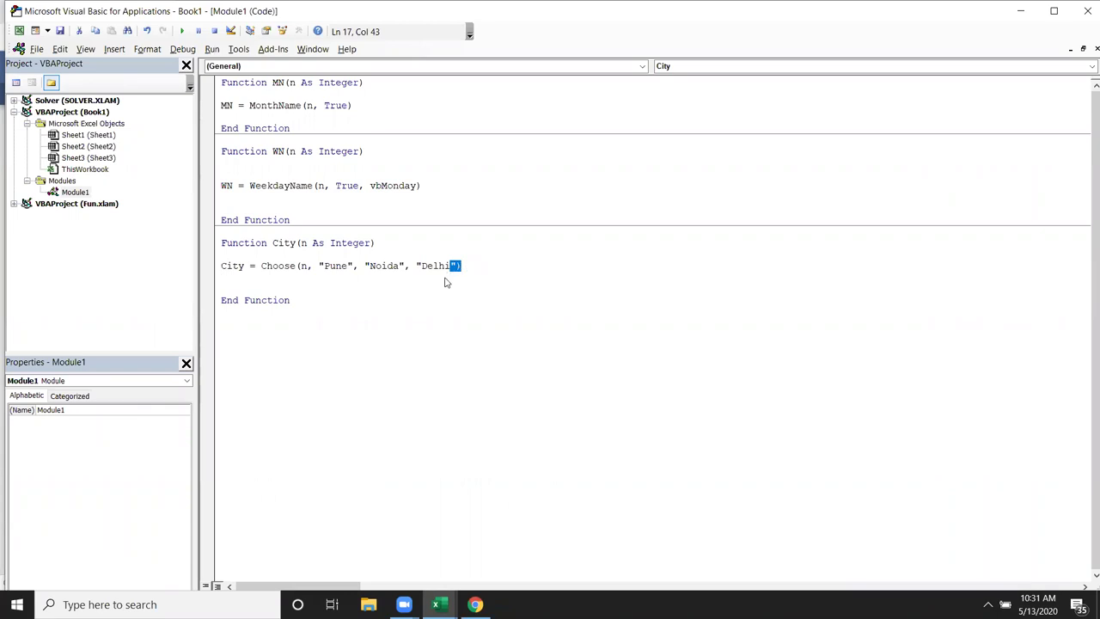
Switch to the Excel workbook and enter Pune in N1
key("alt+Tab")
key("alt+Tab")
key("Tab")
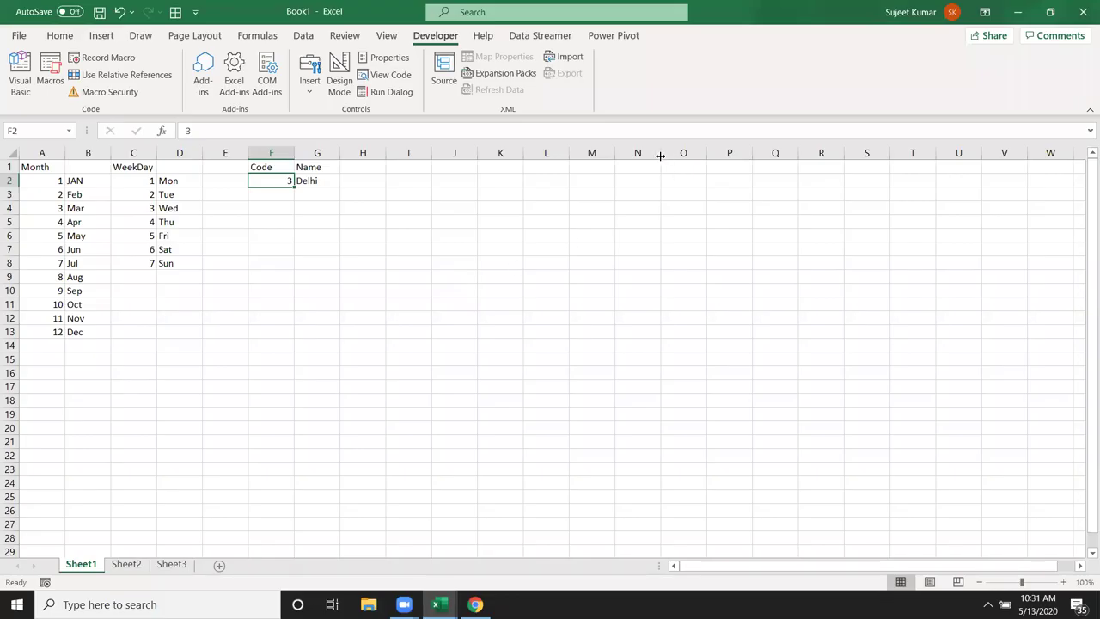
left_click(636, 166)
type("Pun")
key("Return")
Fill the city list from Pune down to Udaypur in N10, then check G2
left_click(648, 166)
mouse_move(659, 173)
left_mouse_down()
mouse_move(659, 297)
mouse_move(650, 166)
left_mouse_up()
left_click(654, 292)
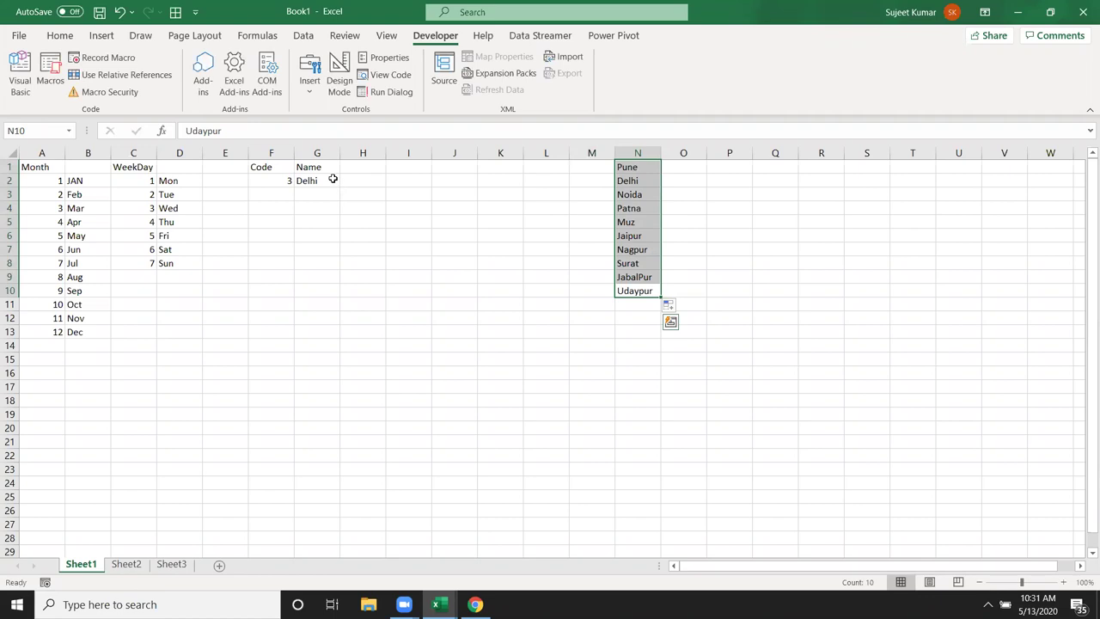
left_click(332, 179)
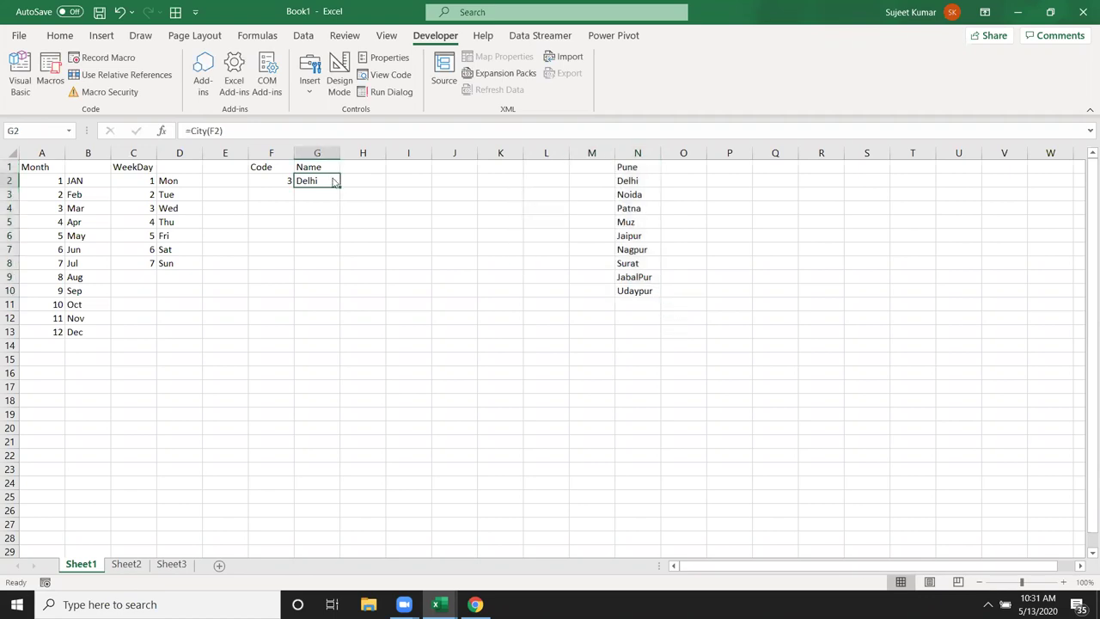
key("alt+Tab")
key("alt+Tab")
key("alt+Tab")
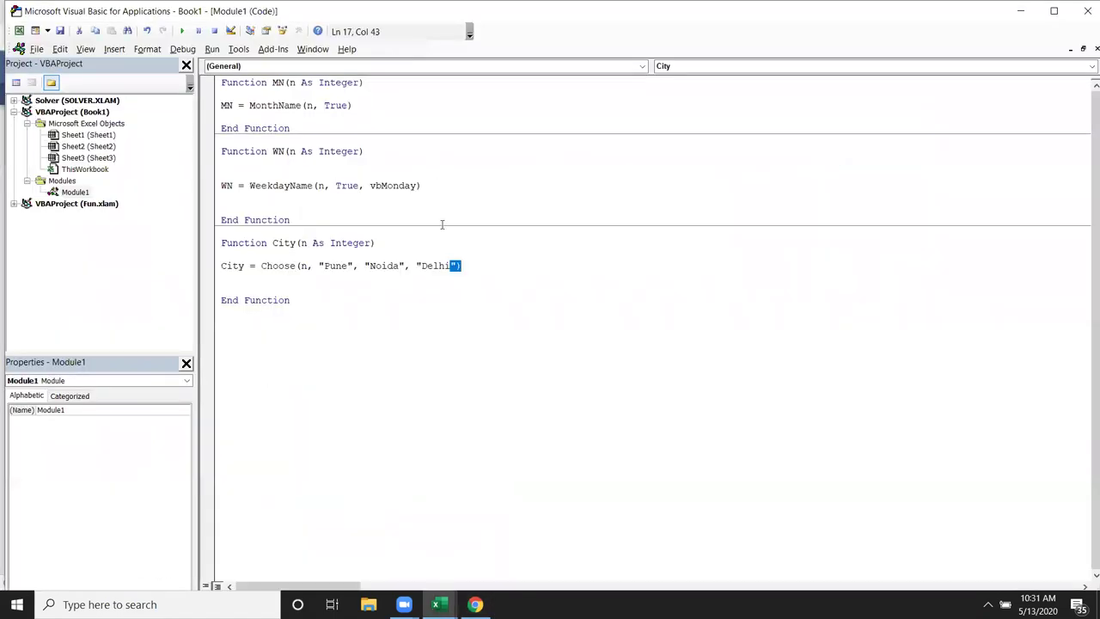
Add a second peramarray parameter to the City header and clear the compile error
left_click(383, 242)
key("BackSpace")
type(",")
type(" x as ")
type("per")
type("amarray")
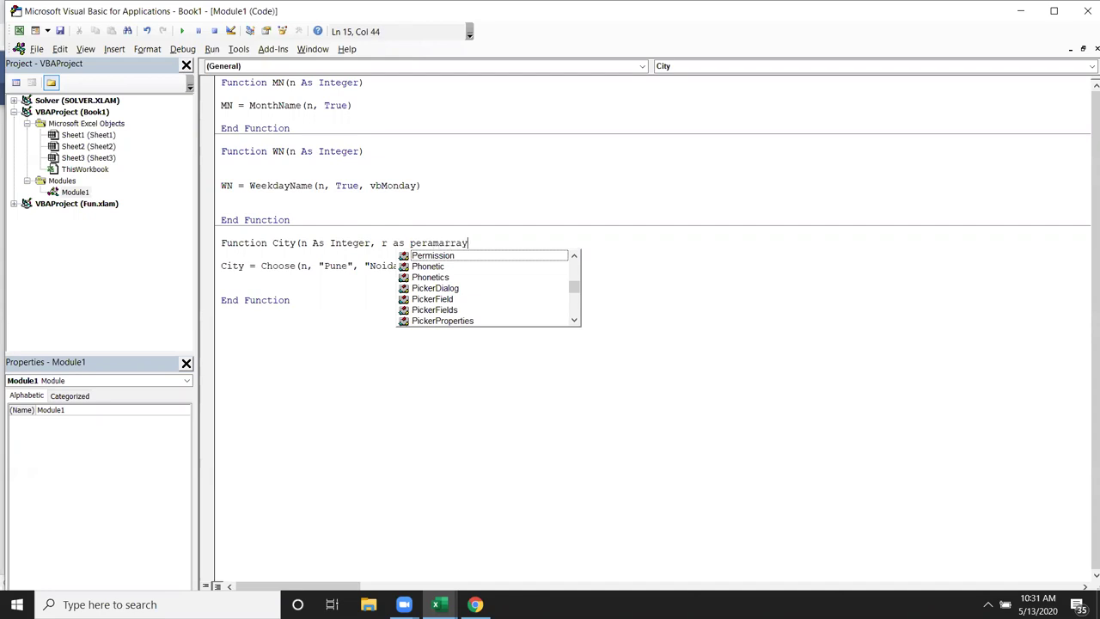
type("()")
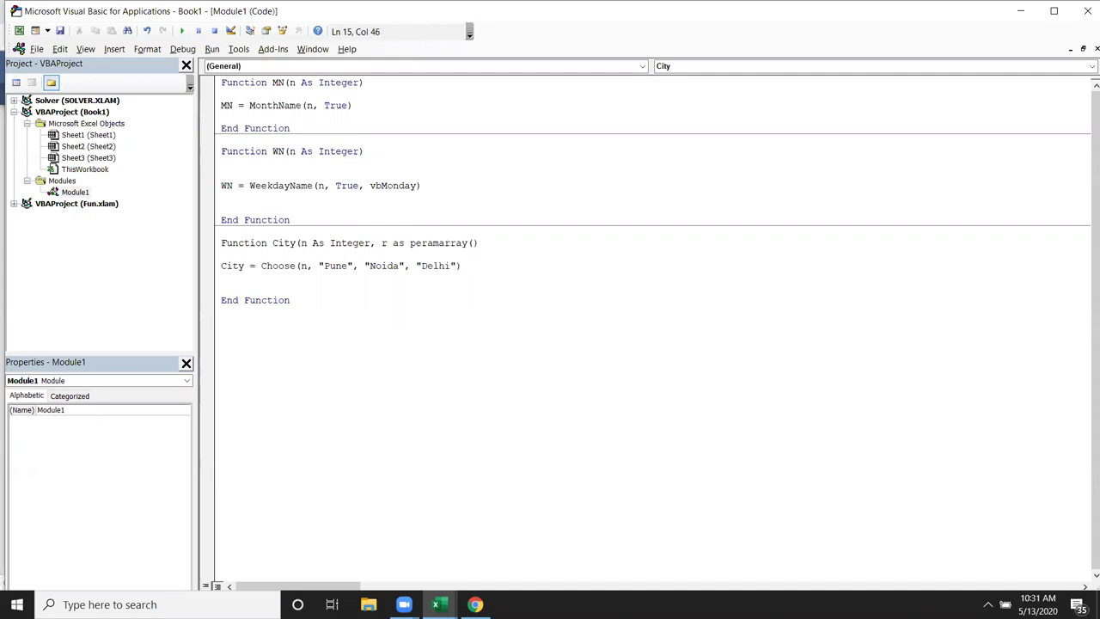
type(")")
key("Return")
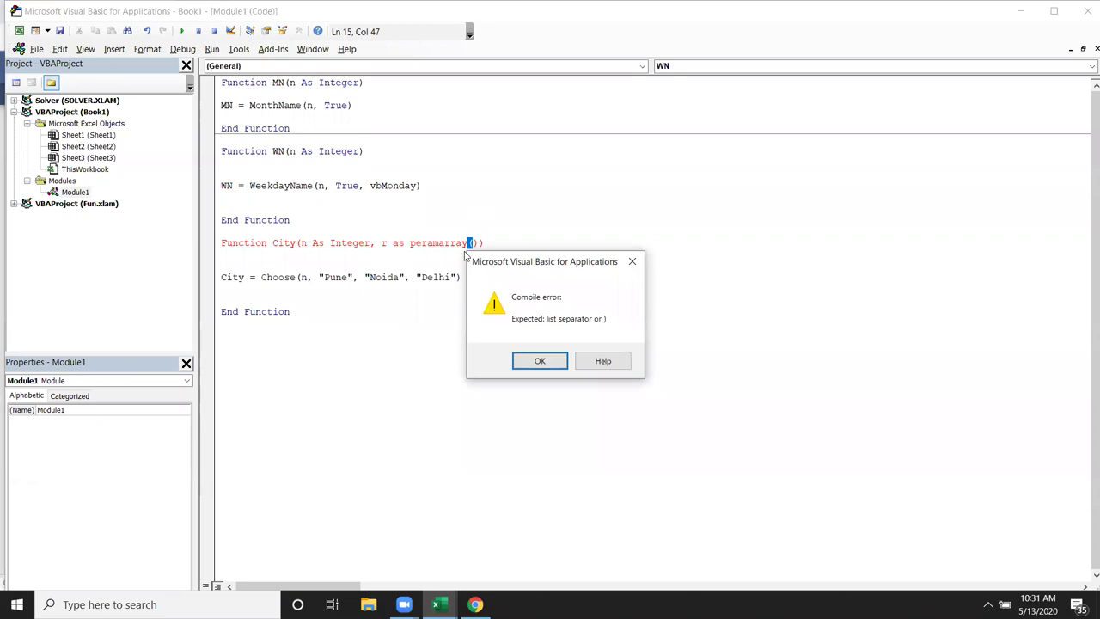
left_click(520, 357)
key("Delete")
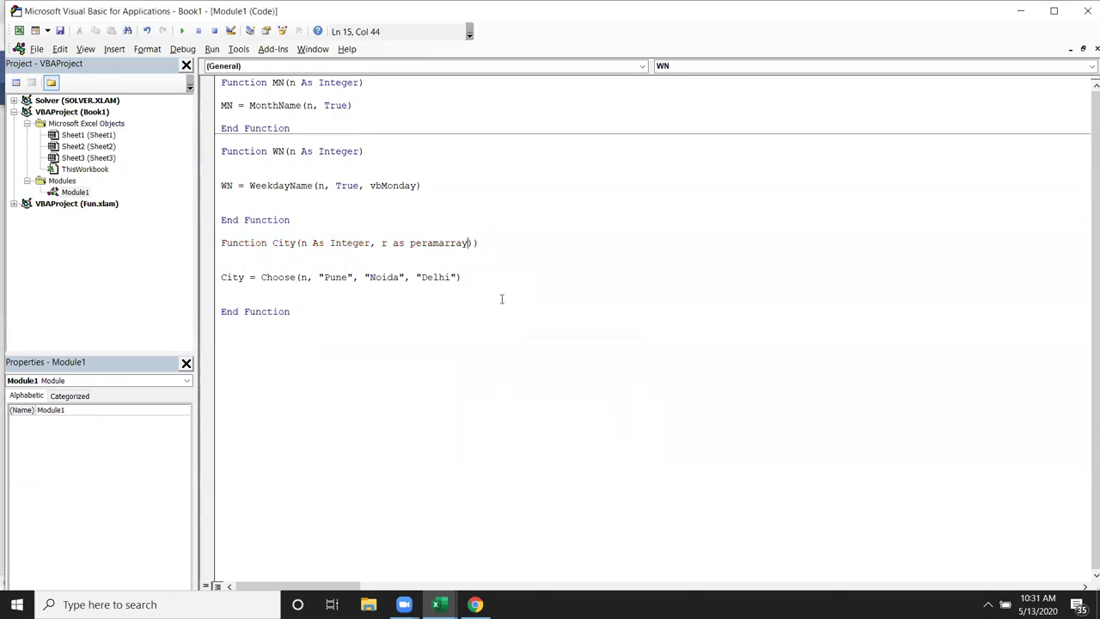
Tidy stray parentheses and the comma after n in the Choose line
left_click(463, 290)
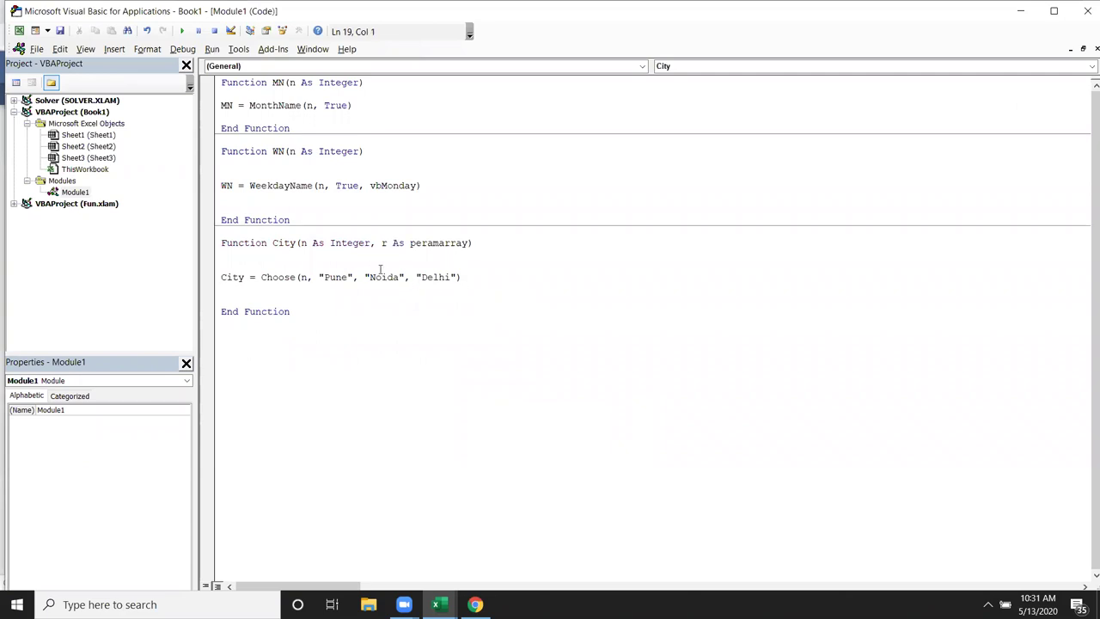
type("(")
key("BackSpace")
left_click(313, 277)
key("BackSpace")
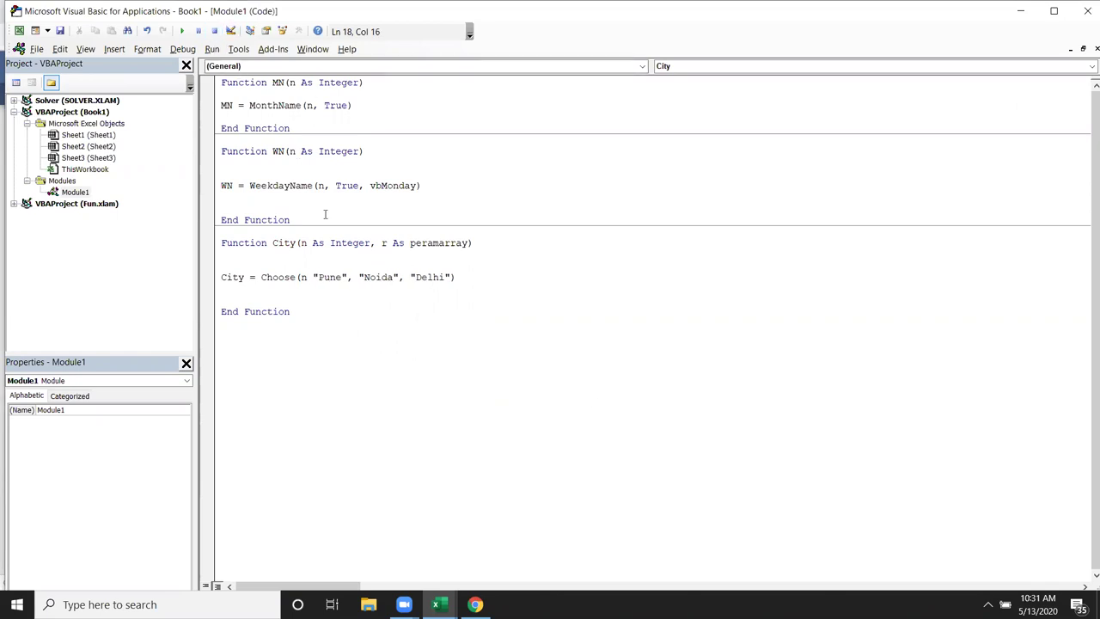
type(",")
left_click(305, 289)
type("ch")
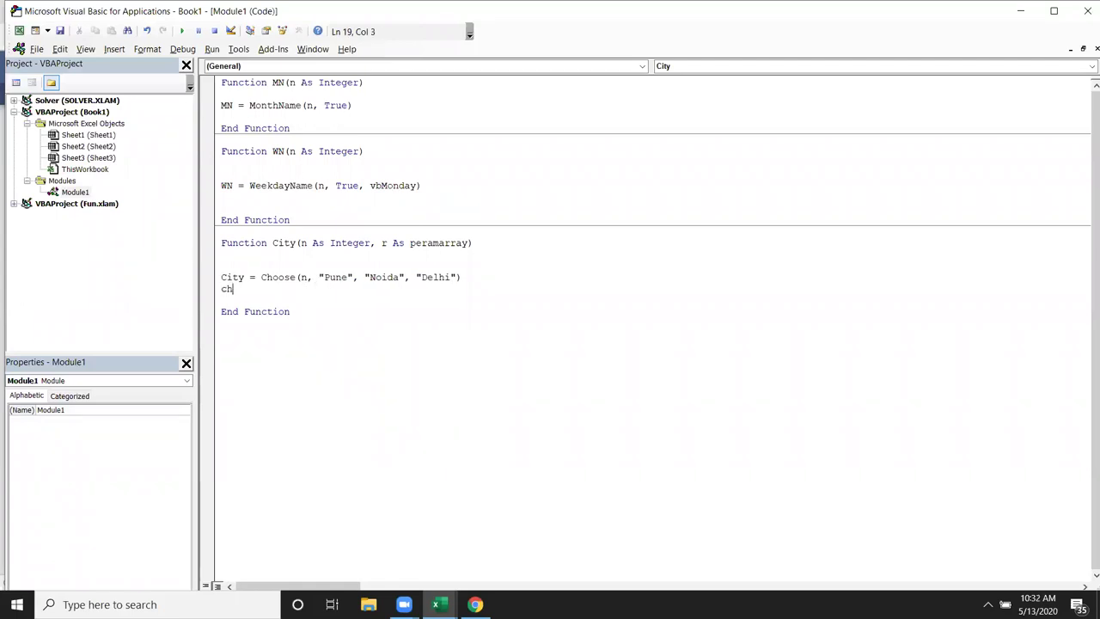
type("oose")
key("BackSpace")
key("BackSpace")
key("BackSpace")
key("BackSpace")
key("BackSpace")
key("BackSpace")
key("BackSpace")
left_click(313, 277)
key("alt+Tab")
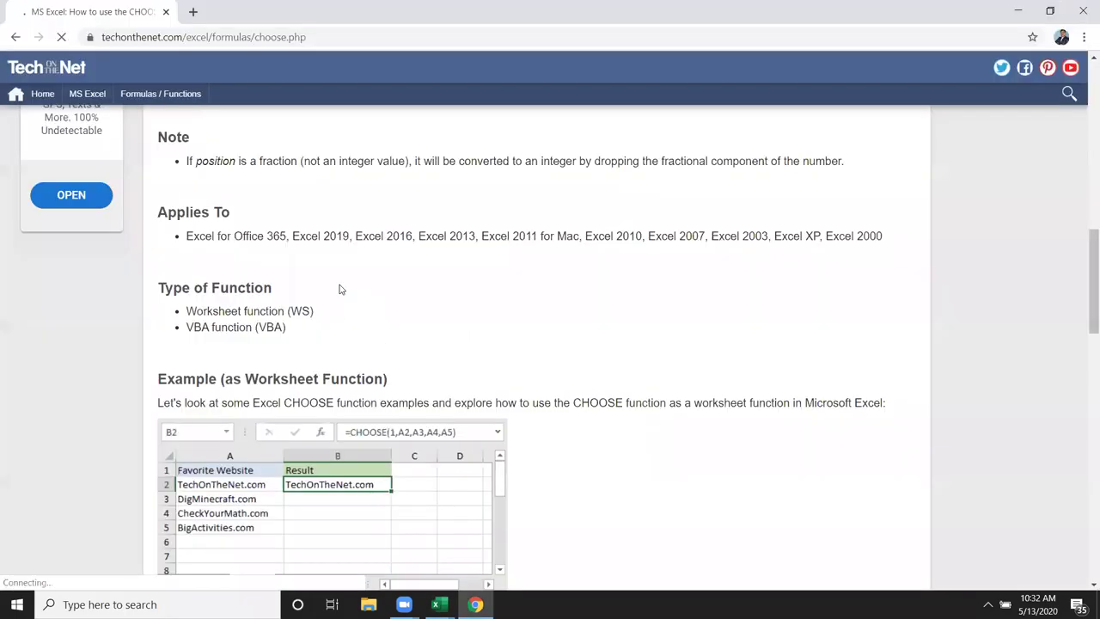
Recalculate the City formula in the worksheet to test the code
key("alt+Tab")
key("alt+Tab")
key("alt+Tab")
key("alt+Tab")
key("alt+Tab")
key("alt+Tab")
key("alt+Tab")
key("alt+Tab")
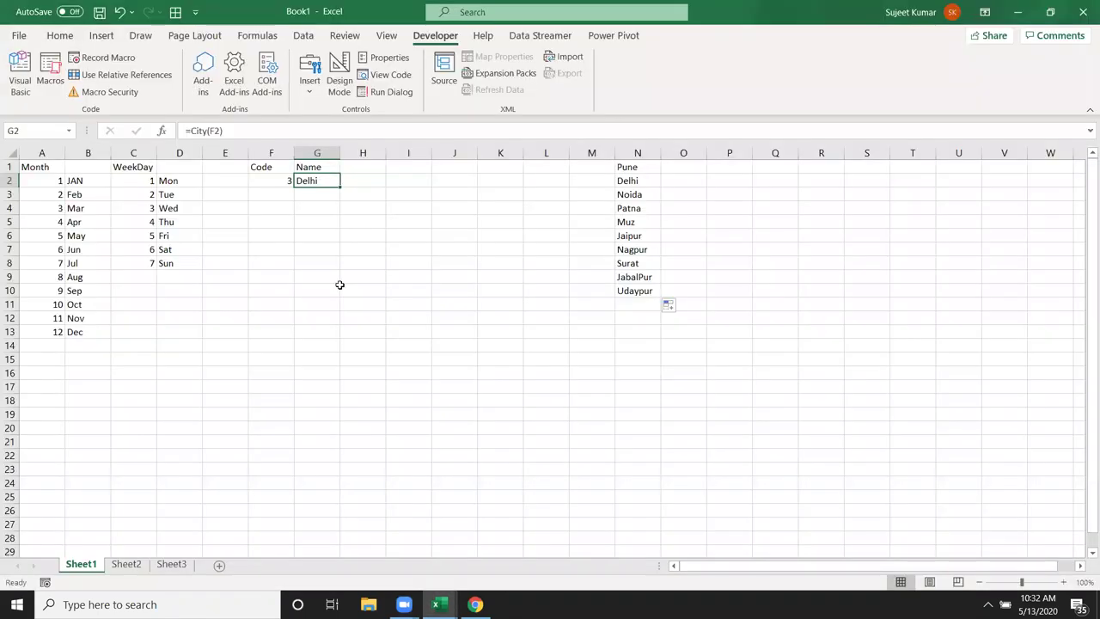
key("Left")
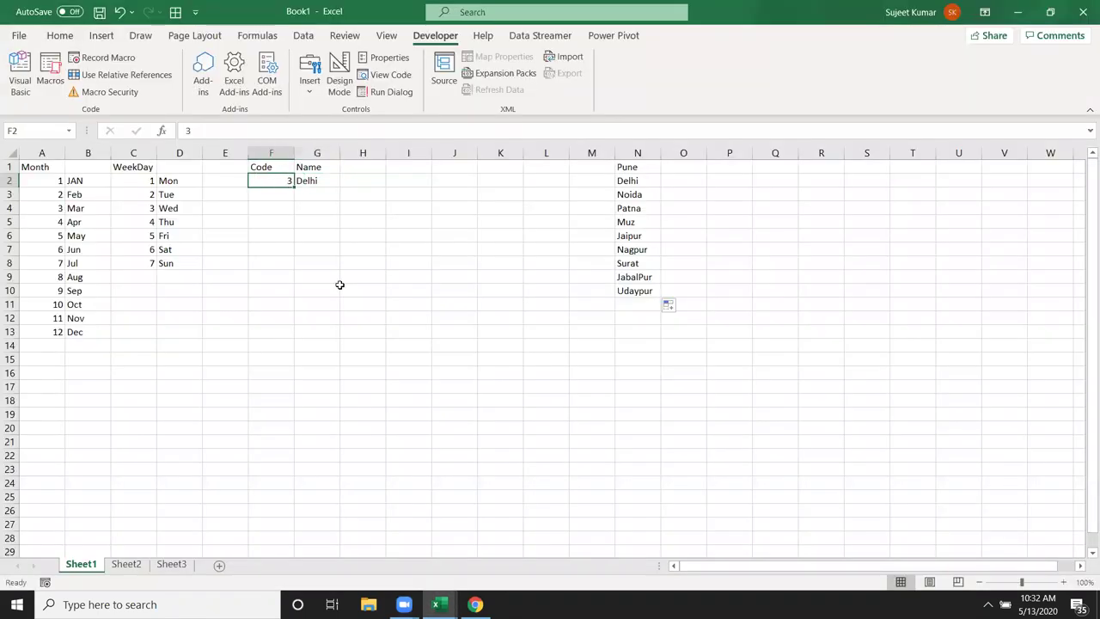
key("Return")
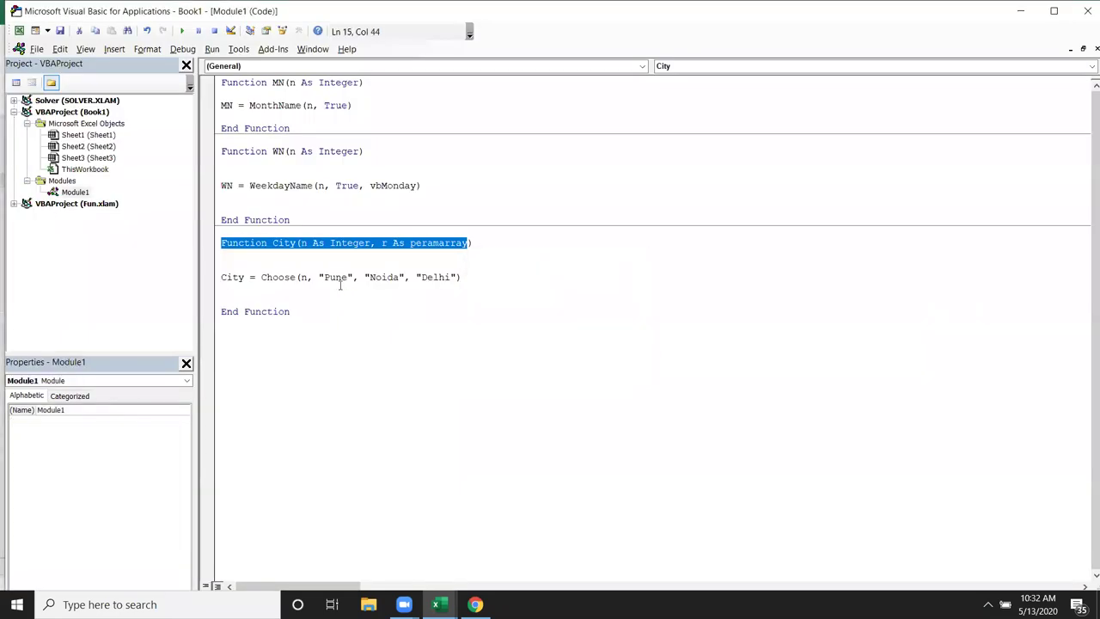
Fix the parenthesis before n in the City = Choose line
left_click(302, 269)
left_click_drag(303, 273, 305, 276)
left_click(307, 277)
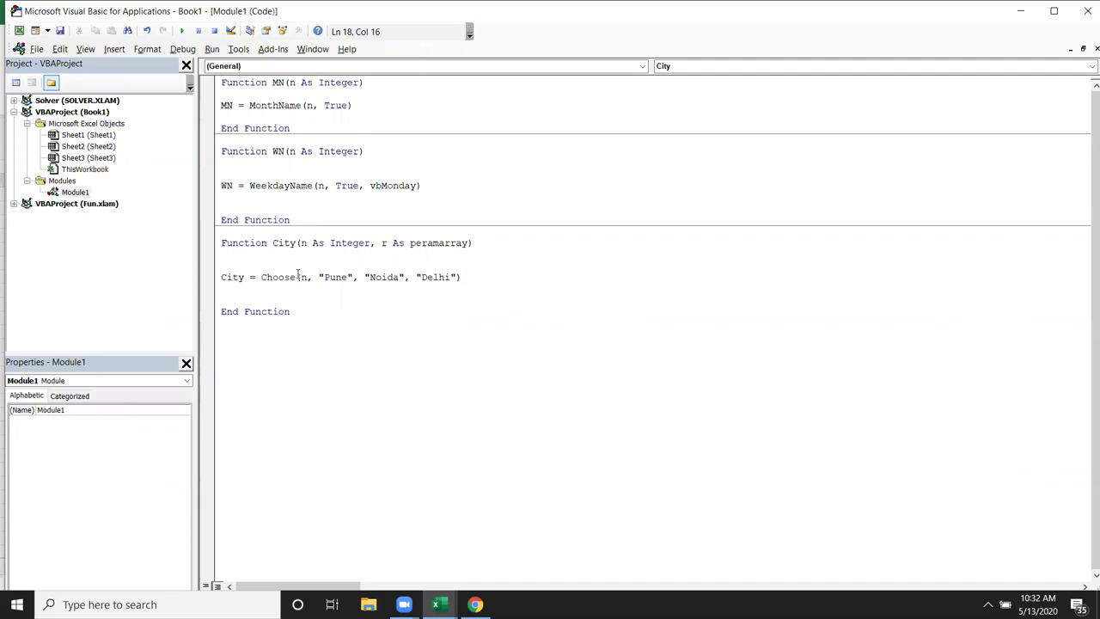
left_click(297, 276)
type("(")
key("BackSpace")
Type a trial choose( line below WeekdayName and dismiss the compile error
left_click(280, 196)
type("choose")
type("(")
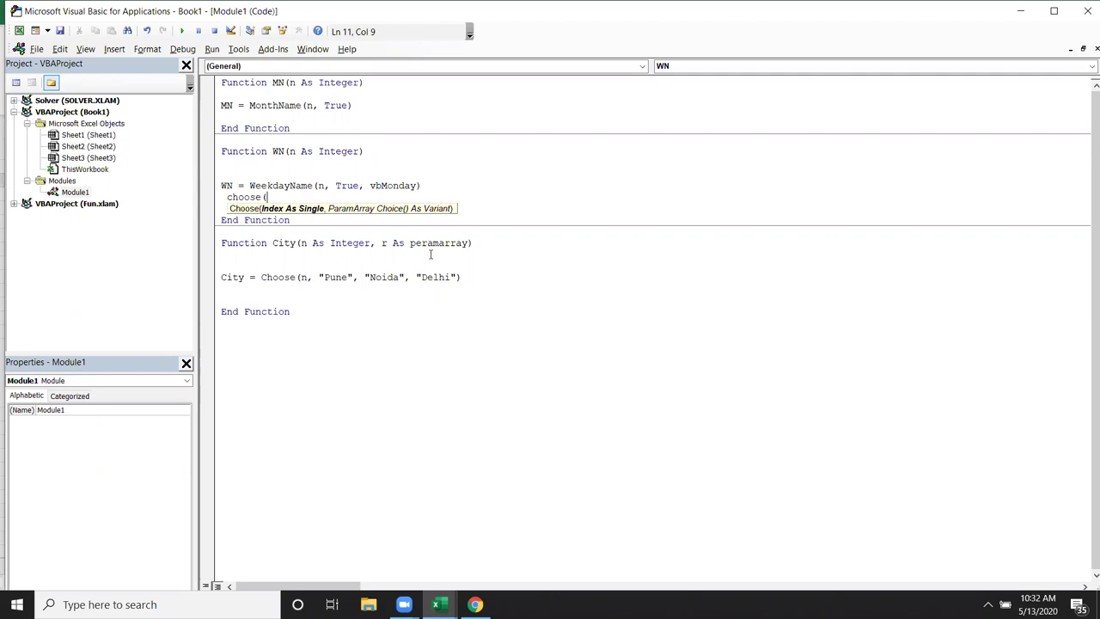
left_click(425, 243)
key("Return")
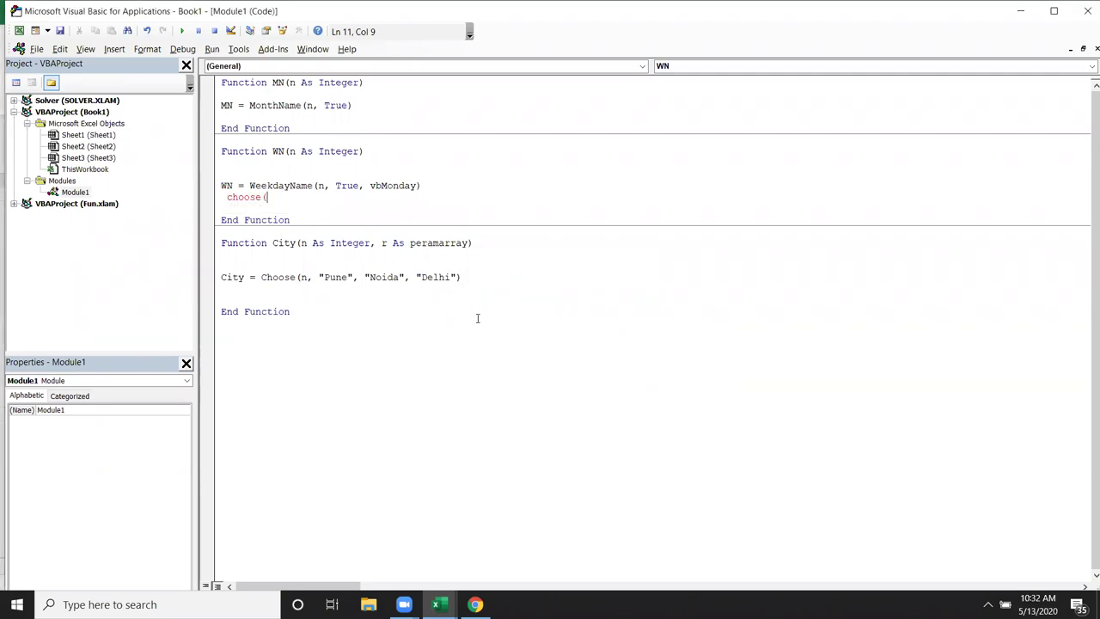
Respell peramarray as paramarray() in the City header, dismissing the type-name errors
left_click(421, 244)
left_click(436, 258)
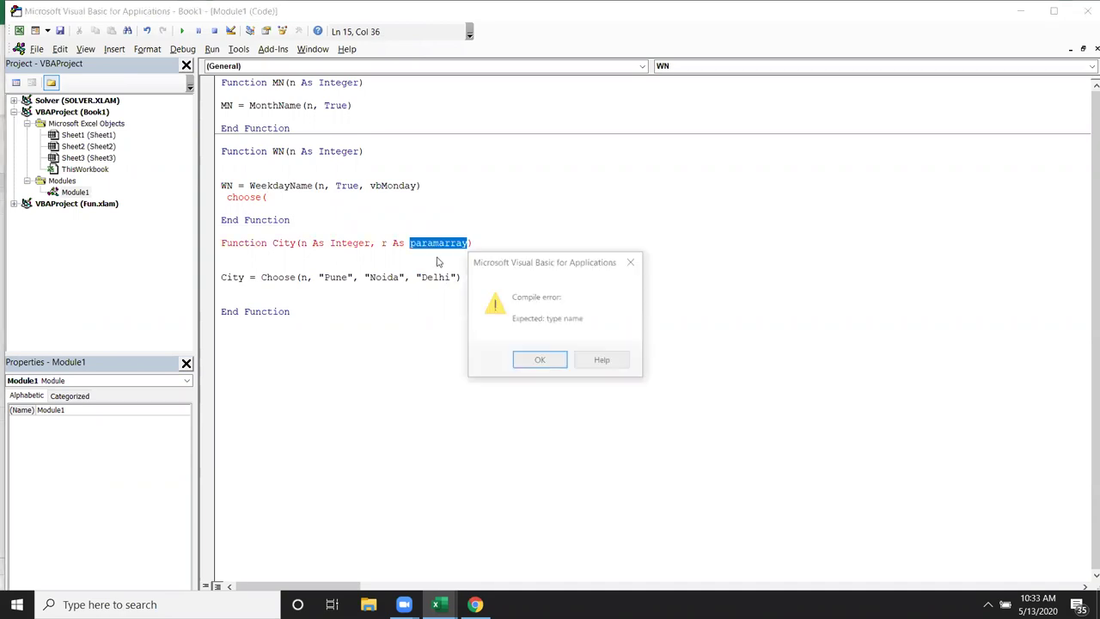
left_click(527, 364)
left_click(478, 266)
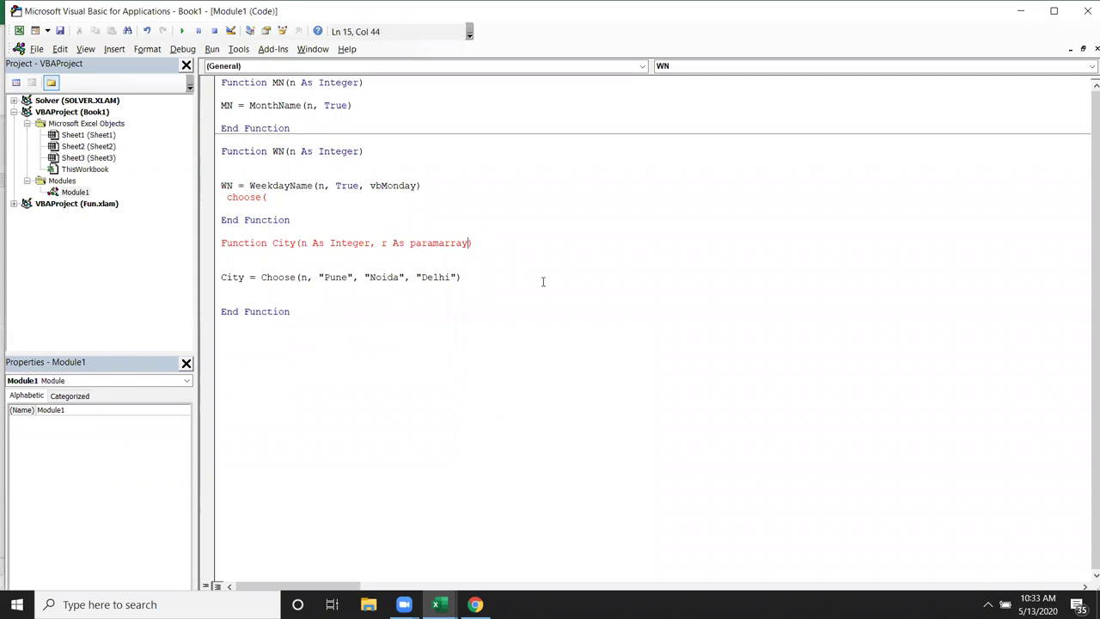
type("()")
left_click(542, 285)
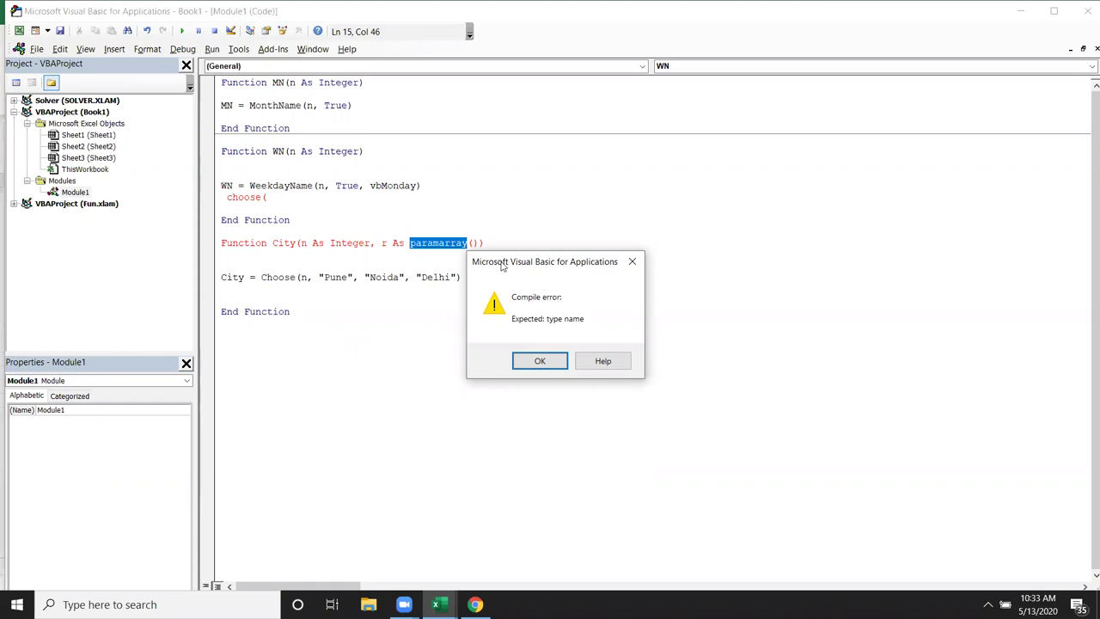
left_click(632, 262)
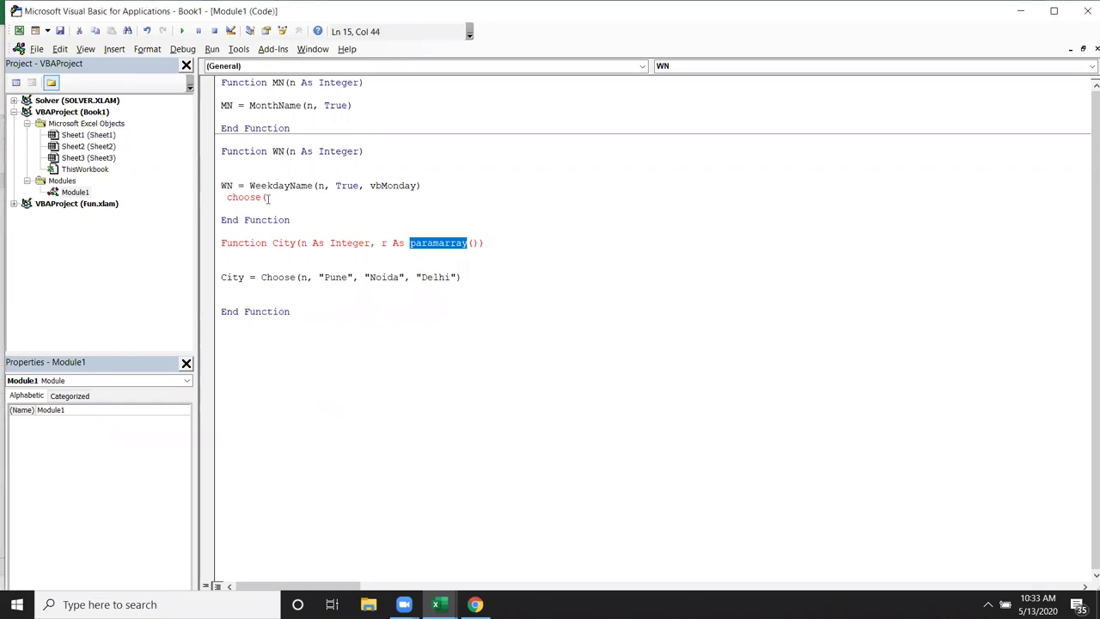
Delete the stray choose text on line 11 and select the header's second parameter
left_click_drag(268, 198, 221, 198)
key("Delete")
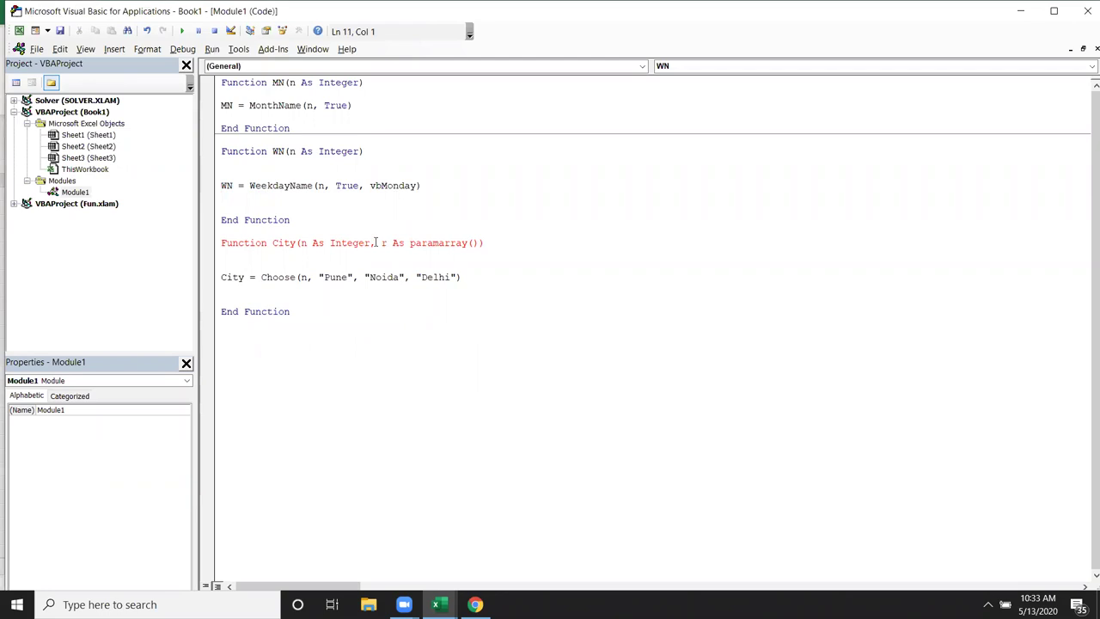
left_click_drag(364, 244, 469, 244)
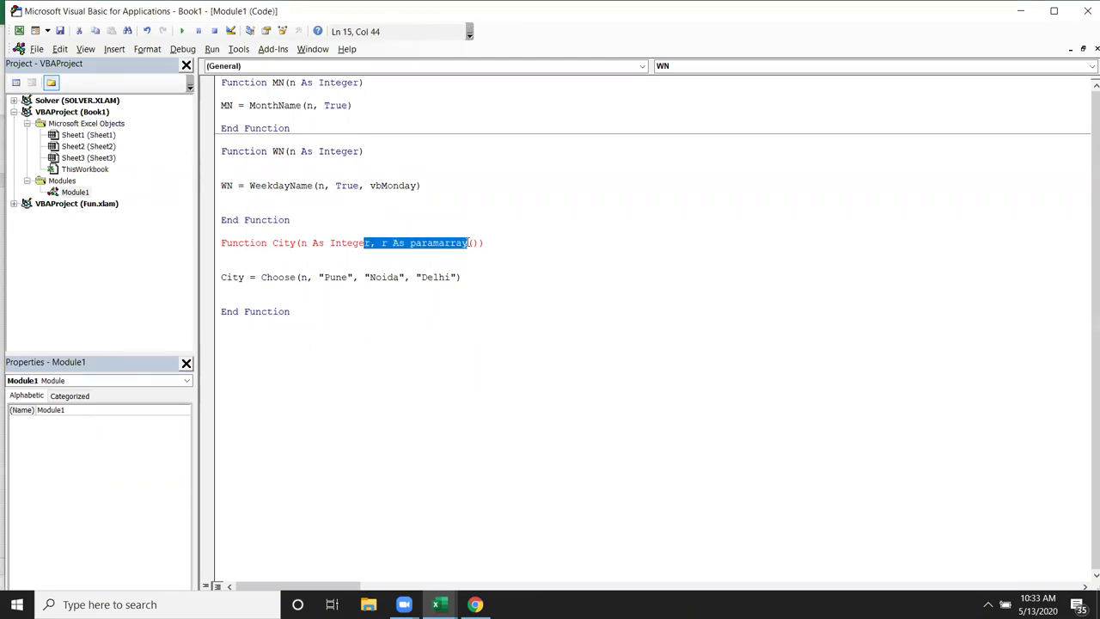
left_click(469, 243)
Change the second parameter to n As Range and select Choose's hard-coded city names
key("BackSpace")
key("BackSpace")
key("BackSpace")
key("BackSpace")
key("BackSpace")
key("BackSpace")
key("BackSpace")
key("BackSpace")
key("BackSpace")
key("BackSpace")
key("BackSpace")
key("BackSpace")
key("BackSpace")
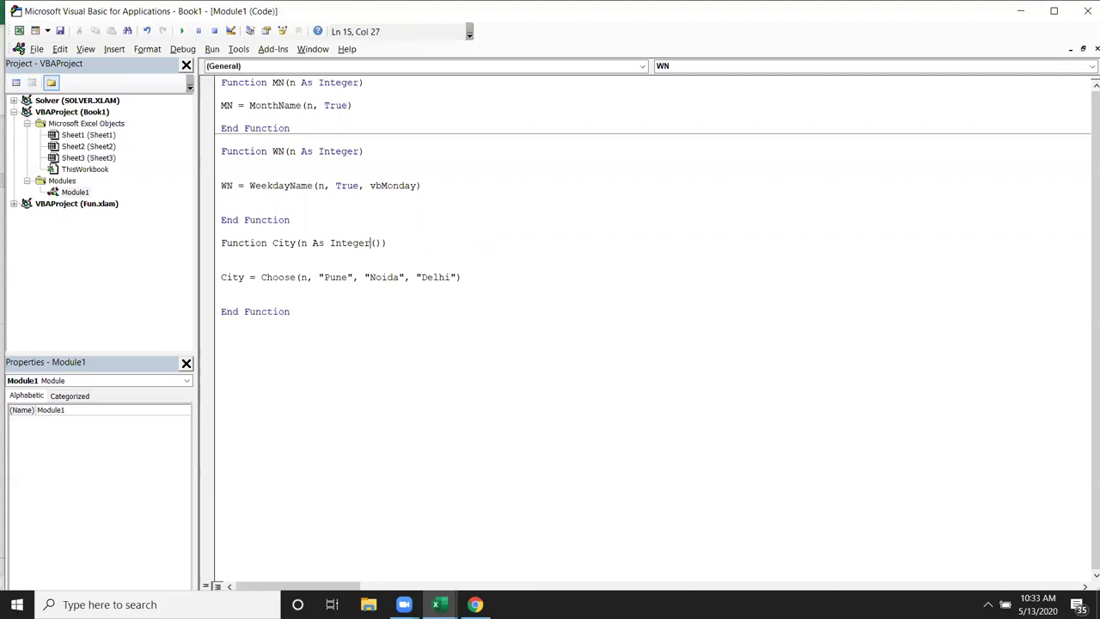
type(",")
type(" n as ")
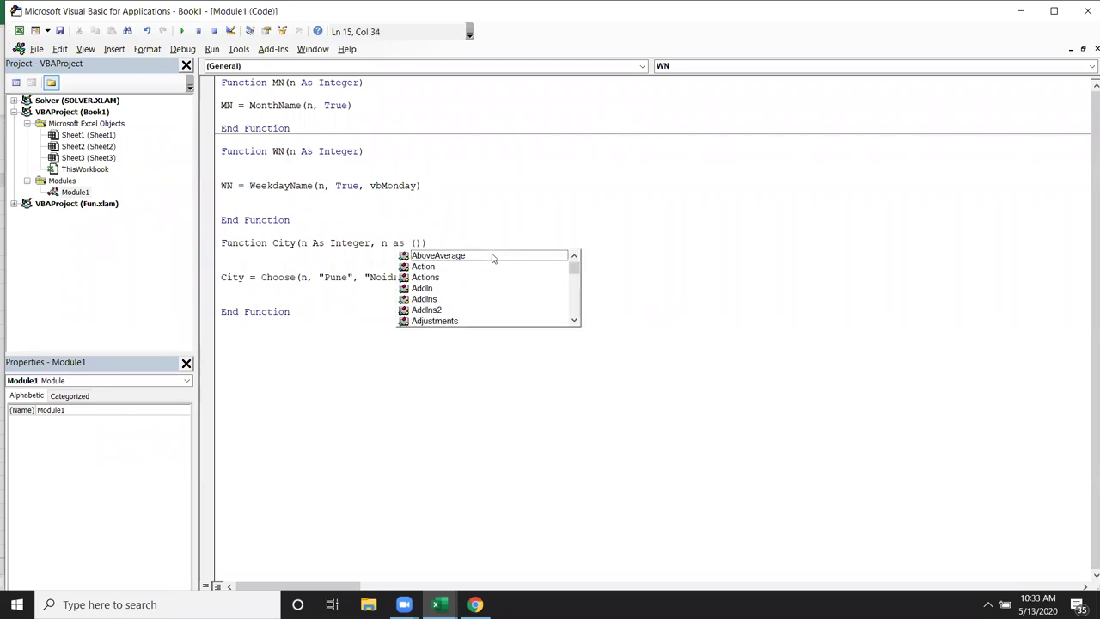
type("ra")
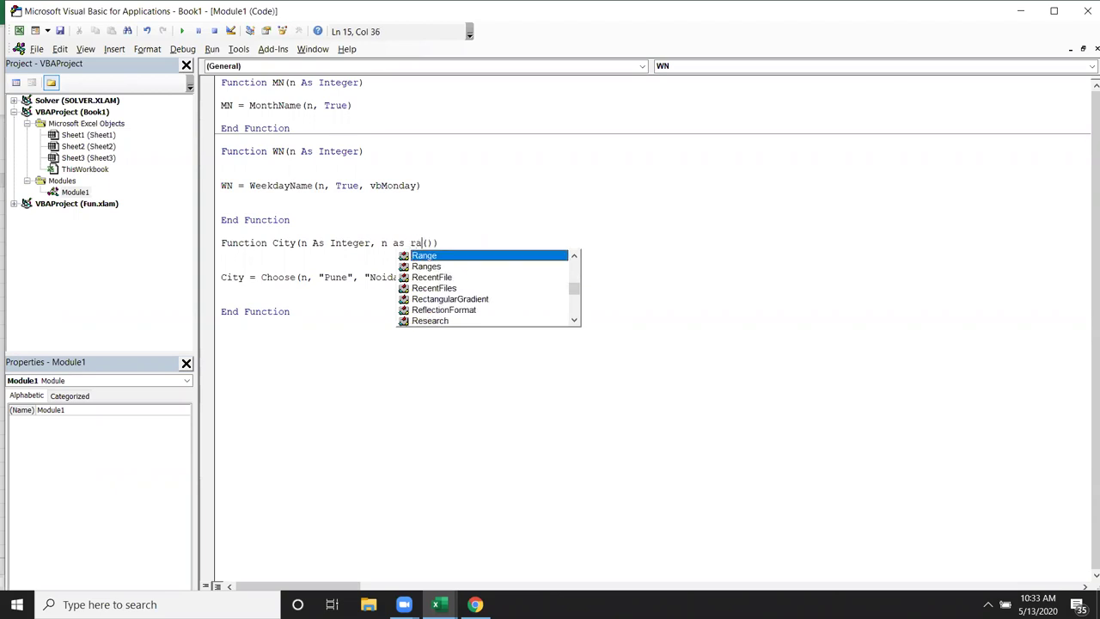
key("Tab")
left_click(490, 251)
key("Return")
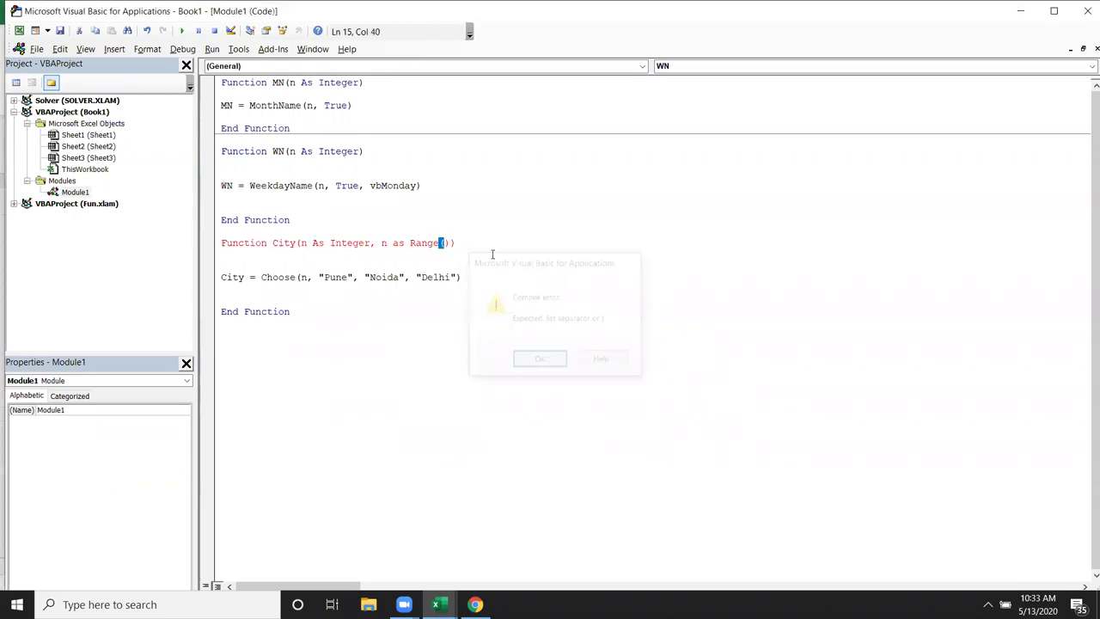
key("Delete")
key("Down")
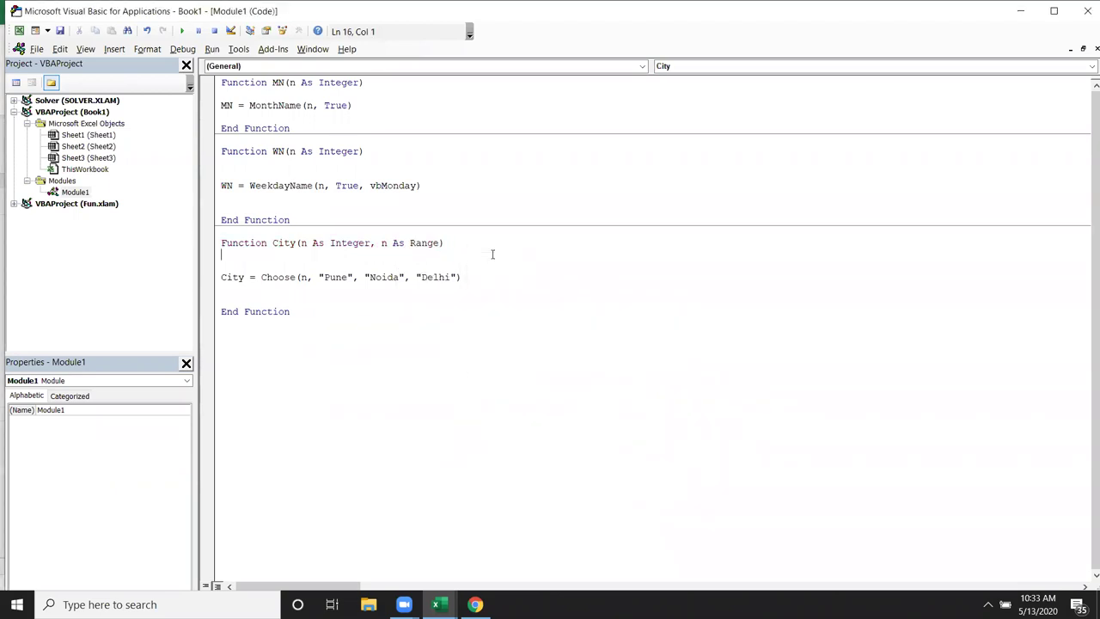
left_click_drag(320, 277, 451, 278)
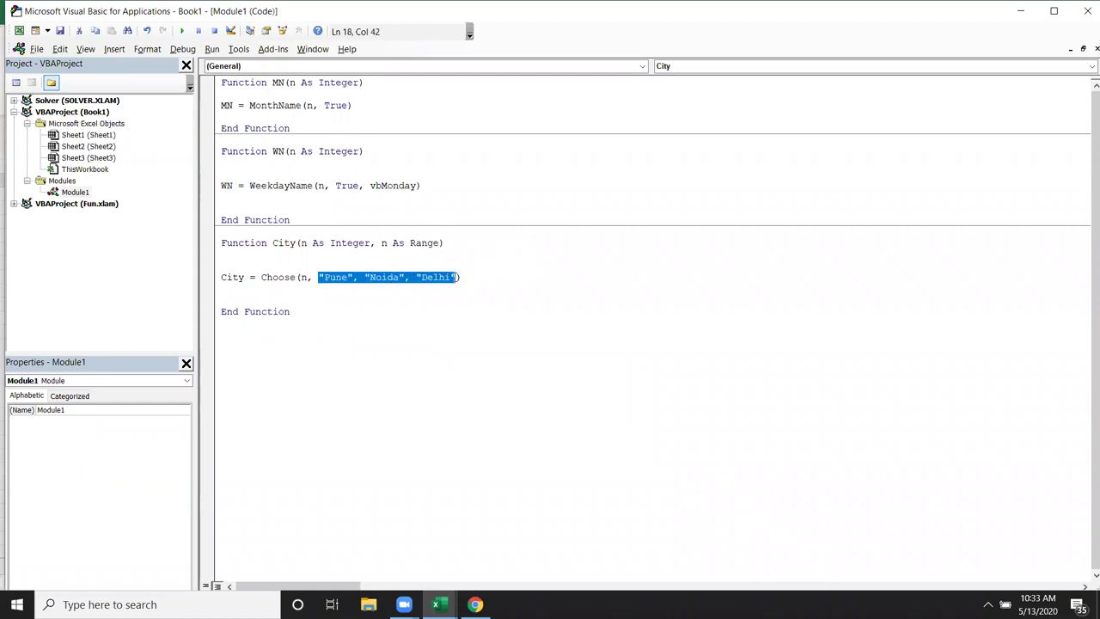
Replace Choose's city names with n, then rename the Range parameter and its use to r
type("n, n")
left_click(391, 292)
double_click(322, 276)
double_click(383, 243)
type("r")
double_click(322, 276)
type("r")
left_click(320, 289)
Change G2's formula to =City(F2,N1:N10)
key("alt+F11")
double_click(315, 182)
left_click(347, 180)
left_click(335, 182)
left_click(295, 131)
key("BackSpace")
type(",")
left_click_drag(633, 167, 636, 290)
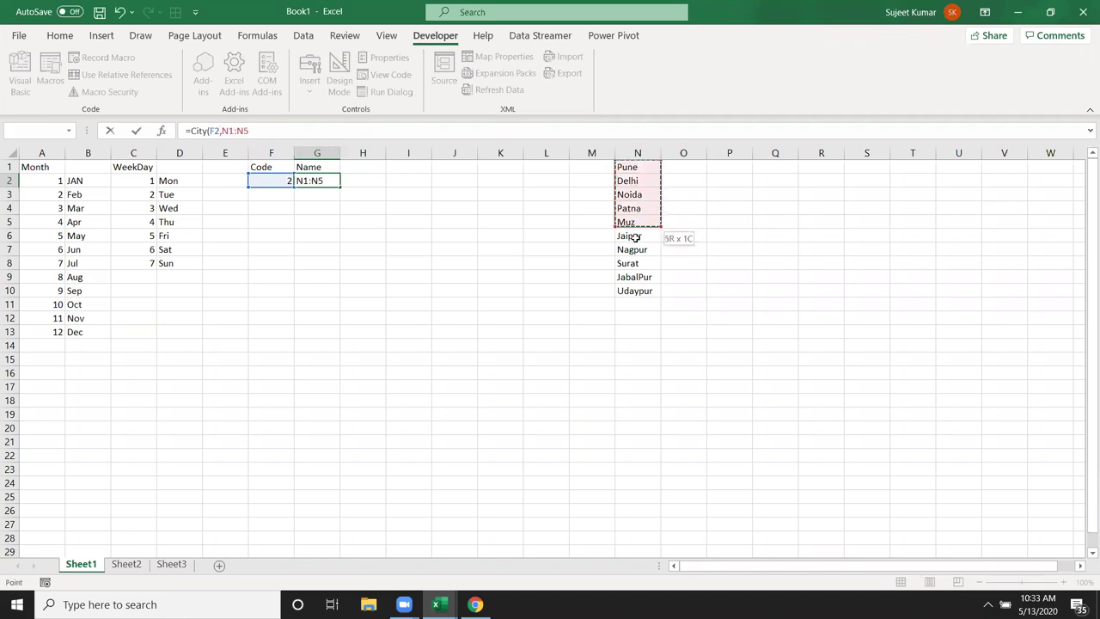
type(")")
key("Return")
Re-enter G2's formula to recalculate it, which returns 0
key("Up")
key("F2")
key("Return")
key("Up")
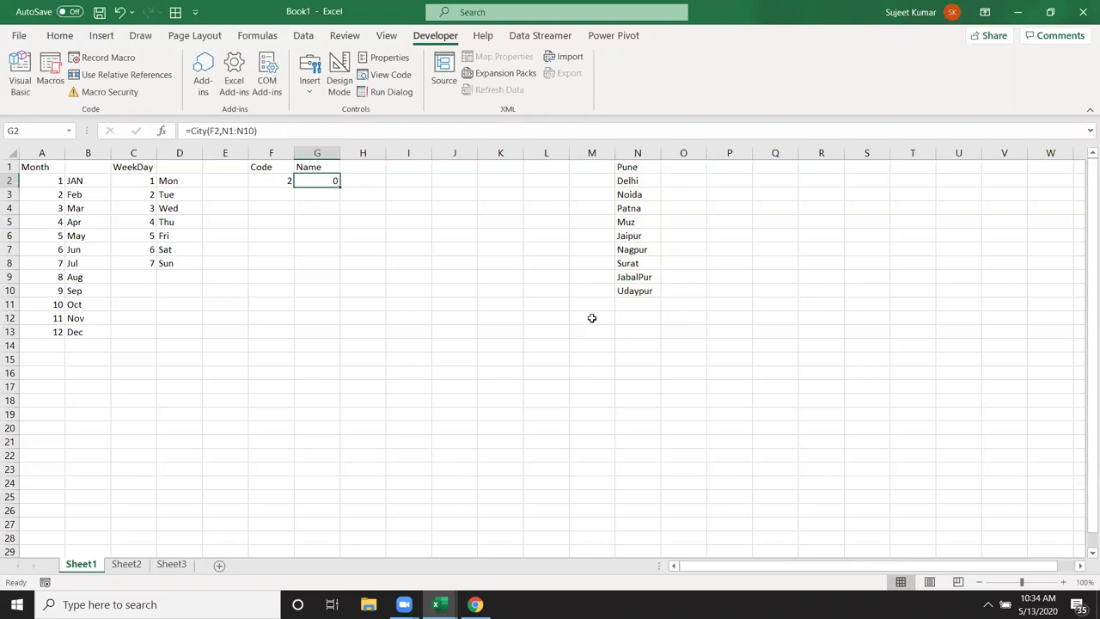
key("alt+F11")
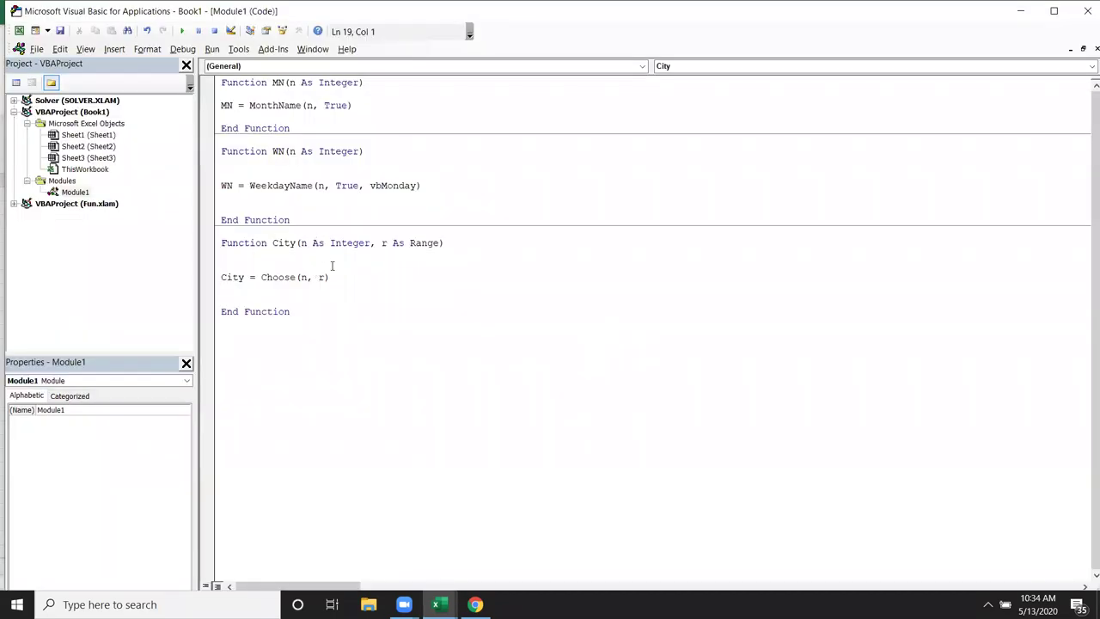
left_click(324, 277)
type(".v")
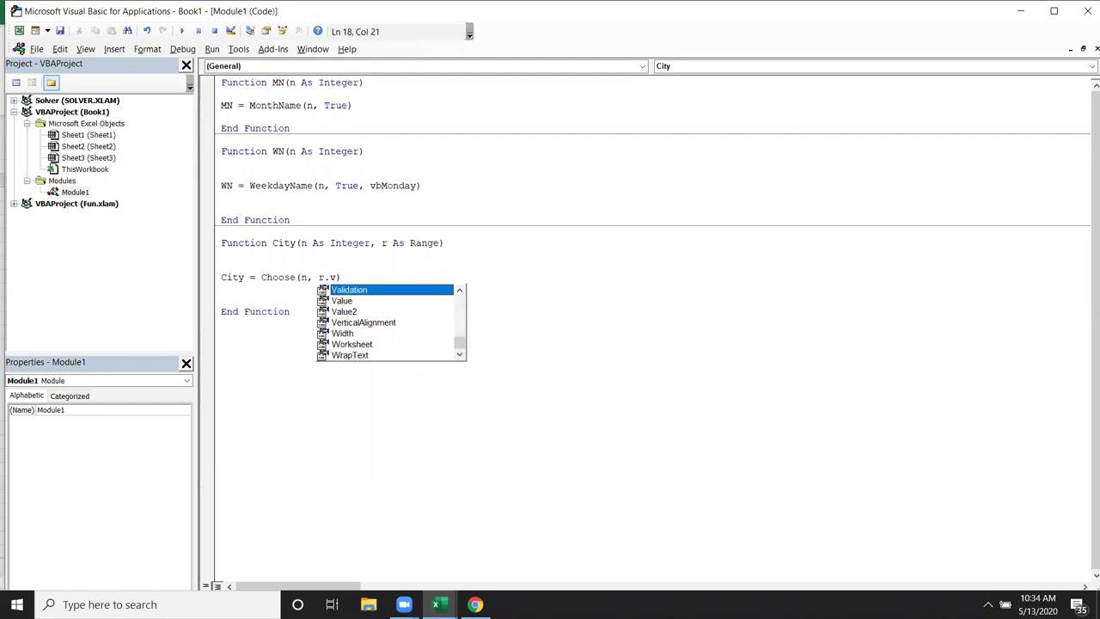
key("Down")
key("Tab")
key("Down")
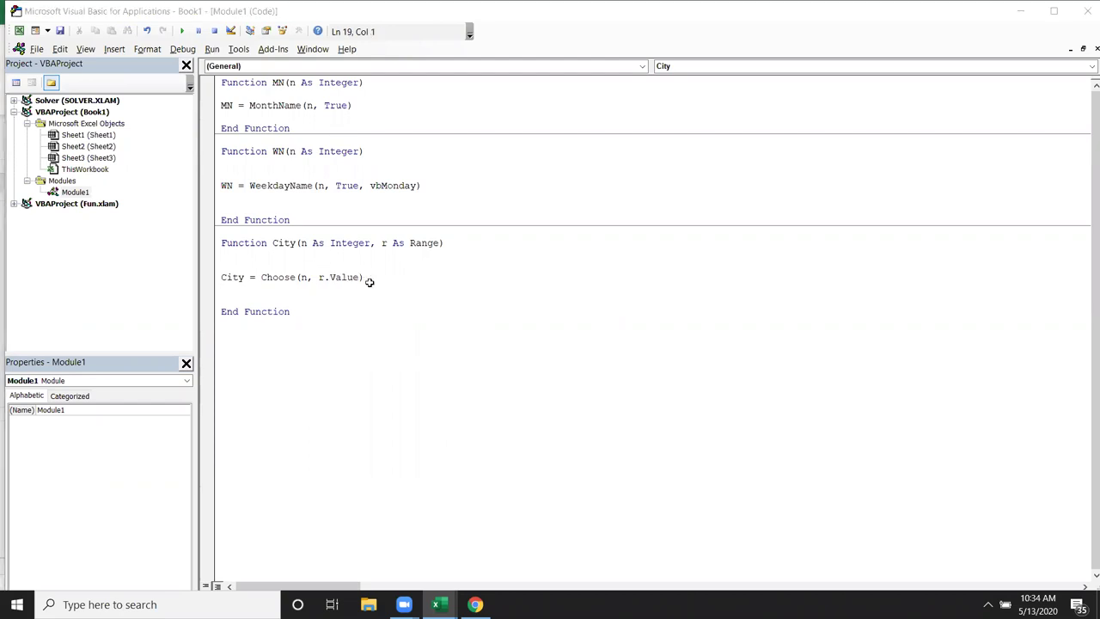
key("alt+F11")
double_click(319, 178)
key("Return")
left_click(319, 179)
double_click(319, 179)
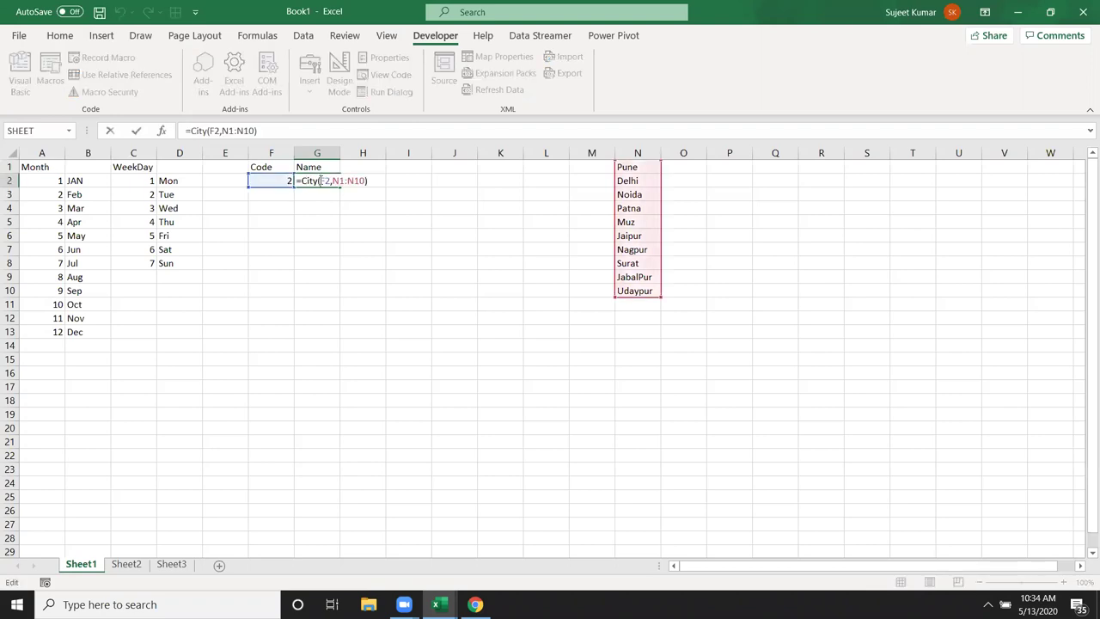
key("Return")
key("alt+F11")
double_click(335, 277)
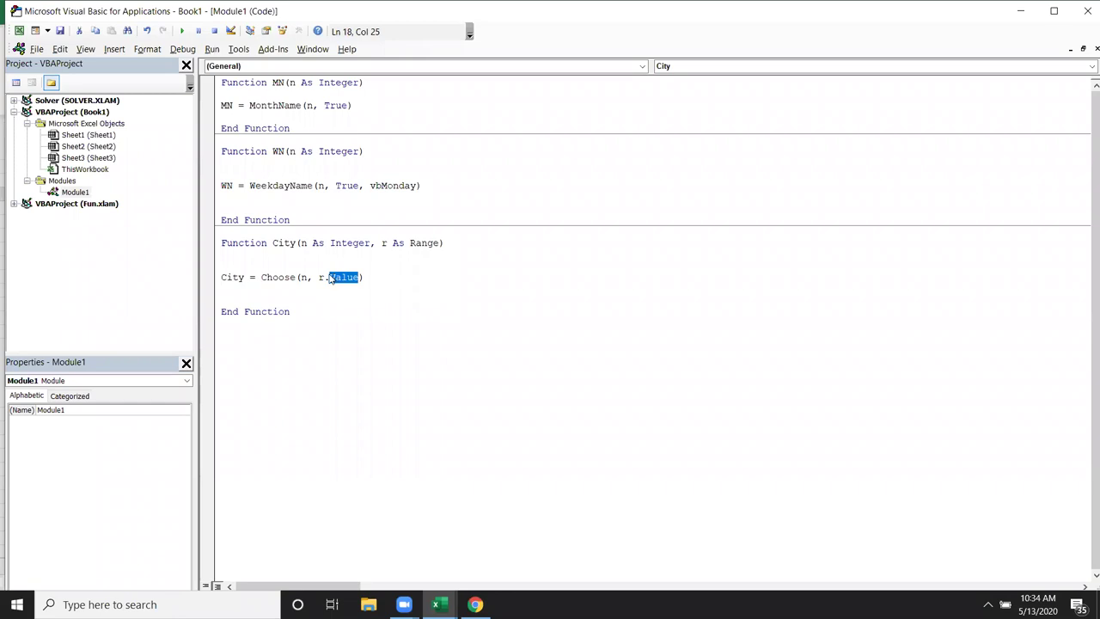
double_click(320, 278)
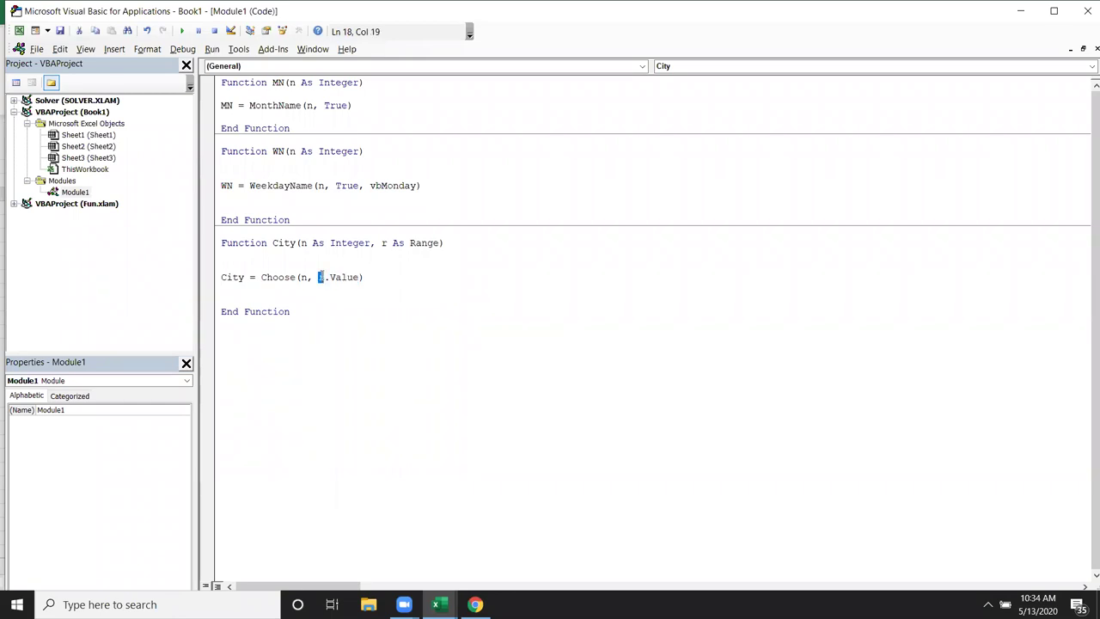
double_click(343, 276)
double_click(320, 276)
left_click_drag(319, 277, 358, 277)
key("Delete")
type("r")
key("Up")
Replace r As Range with ParamArray r() in the City header
mouse_move(403, 243)
left_mouse_down()
mouse_move(440, 244)
mouse_move(390, 228)
left_mouse_up()
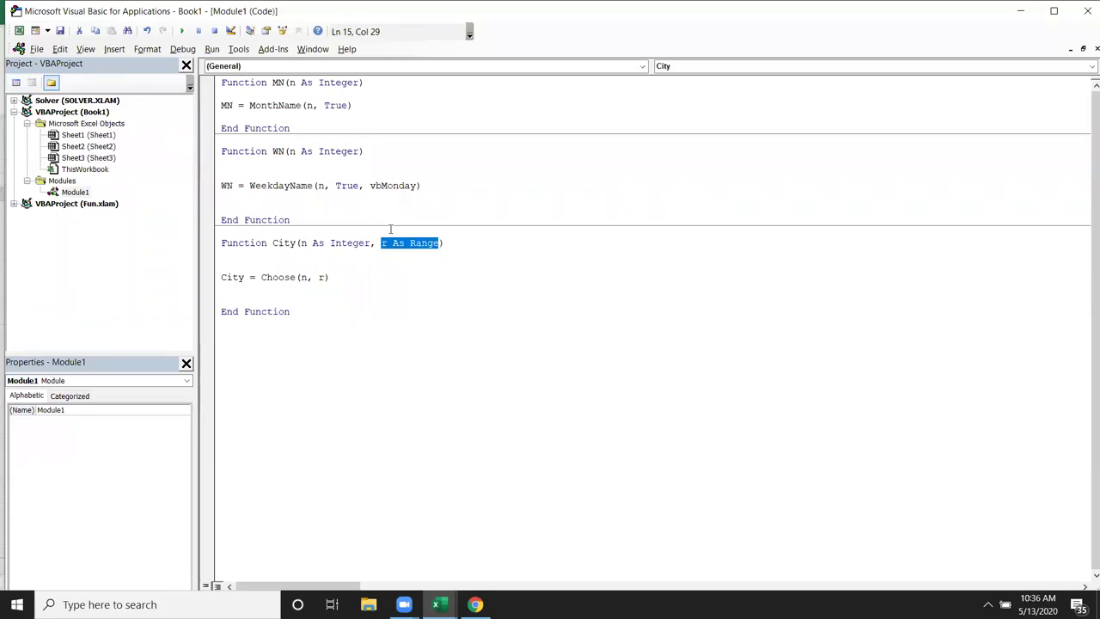
type("paramarray")
type(" r")
type("()")
left_click(364, 281)
Re-enter G2's =City(F2,N1:N10) formula twice; it still shows 0
key("alt+F11")
left_click(317, 177)
double_click(319, 180)
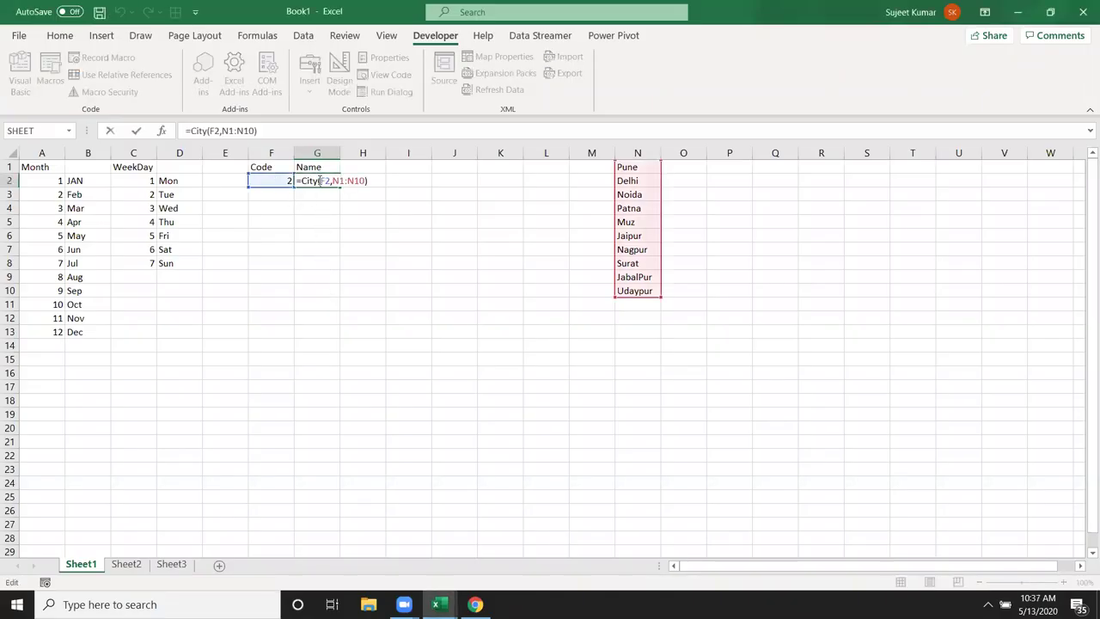
key("Return")
left_click(323, 181)
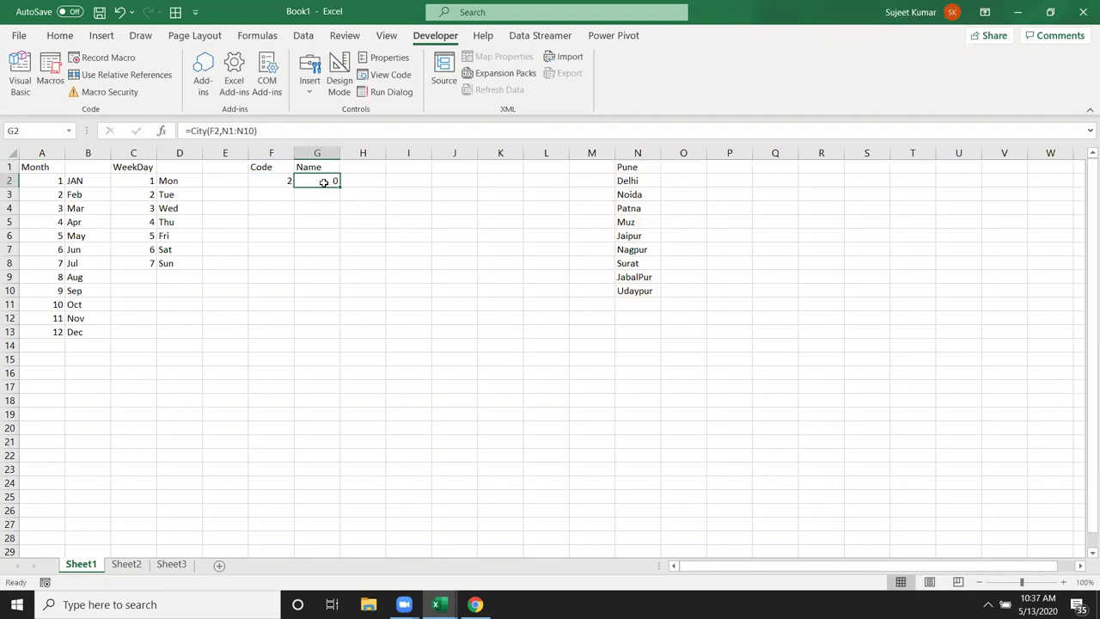
double_click(323, 181)
key("Return")
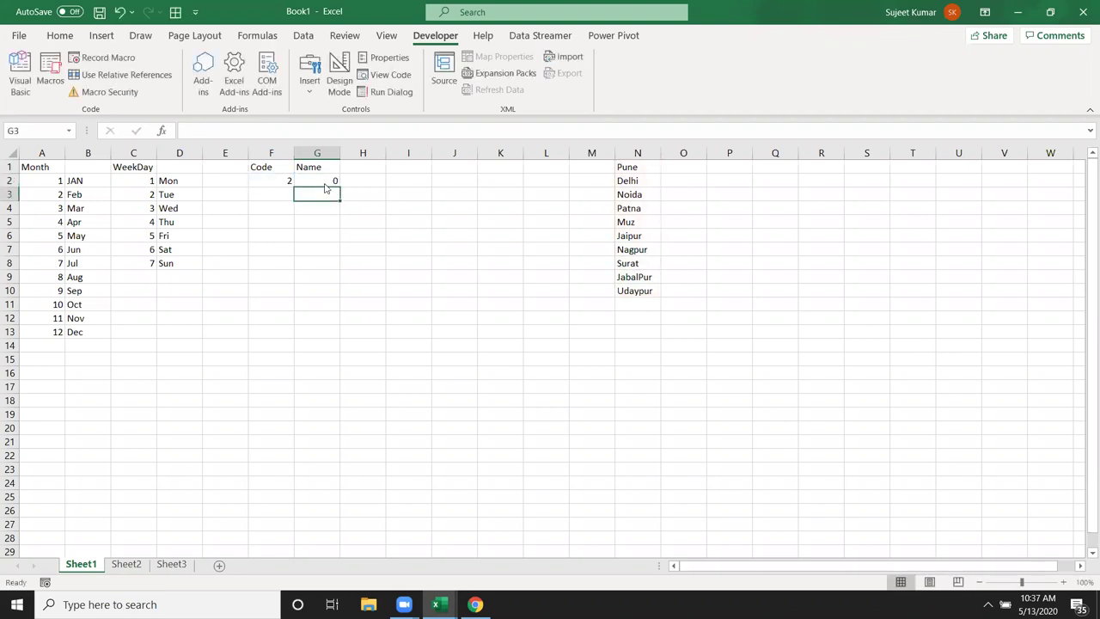
key("alt+F11")
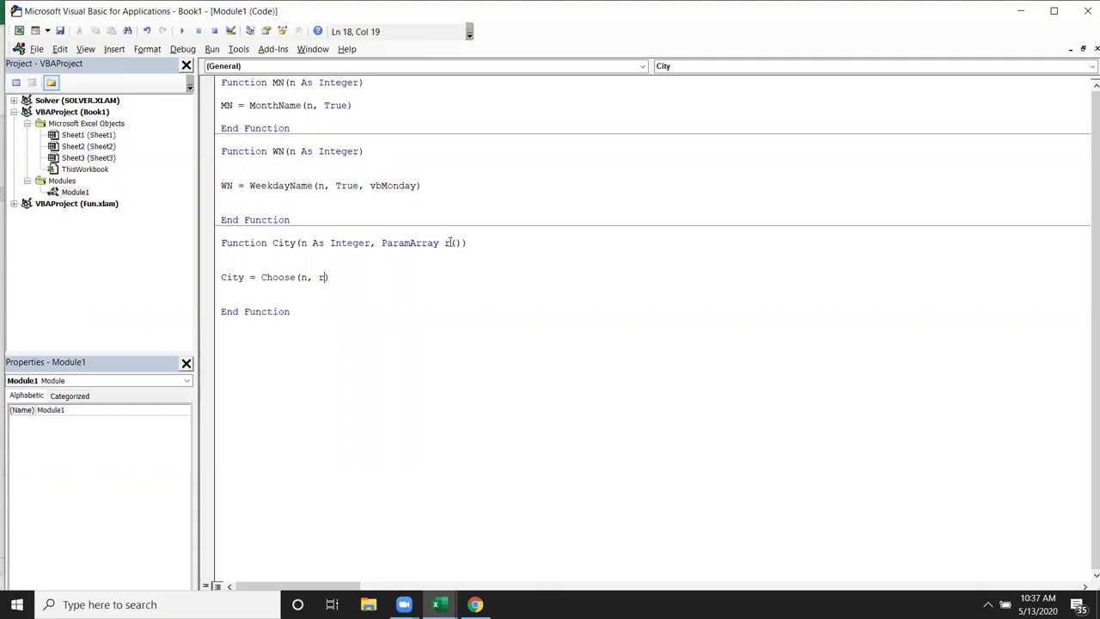
Insert a City = r() line above the Choose line
key("Up")
key("Down")
key("Up")
key("Return")
key("Up")
type("city=r")
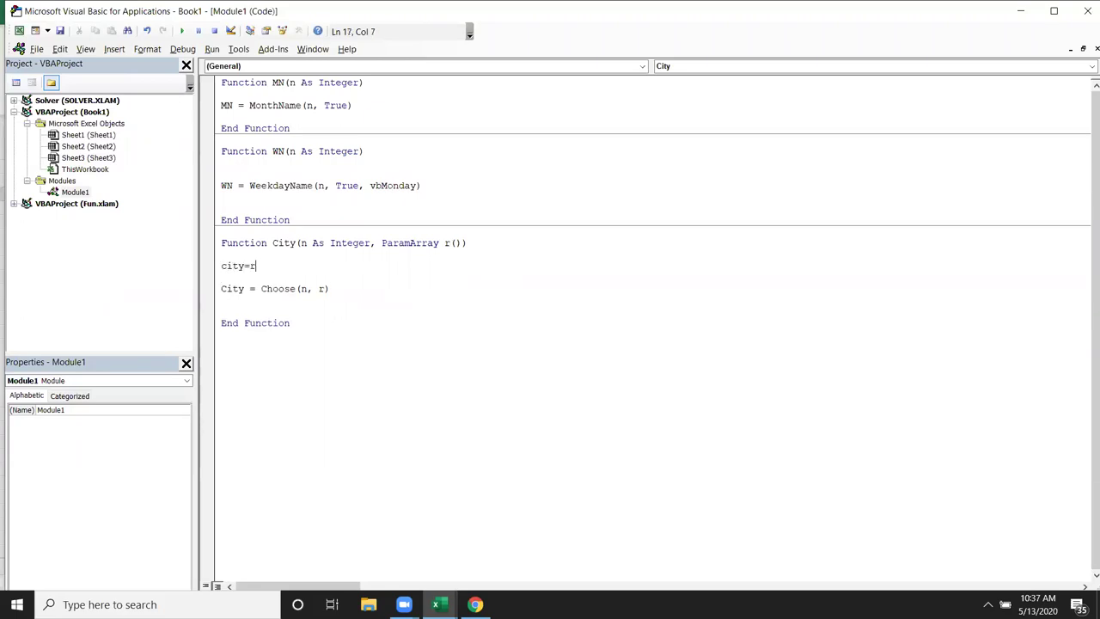
key("Down")
left_click(314, 262)
type("()")
key("Down")
key("Down")
key("Down")
Change Choose's argument to r() and comment out the Choose line
left_click(329, 288)
type("()")
left_click(319, 323)
left_click(232, 277)
key("Down")
type("'")
left_click(245, 311)
key("alt+F11")
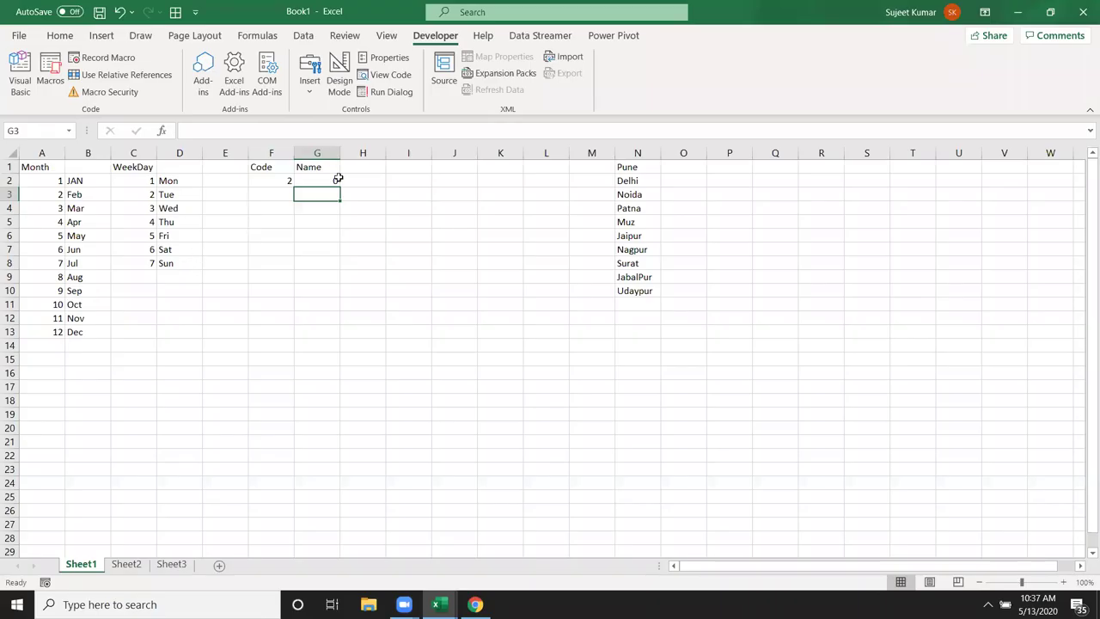
Re-enter G2's =City formula so it recalculates with the current code
double_click(335, 178)
key("Return")
key("Up")
In the VBA editor, delete the City = r() line and uncomment City = Choose(n, r())
key("alt+F11")
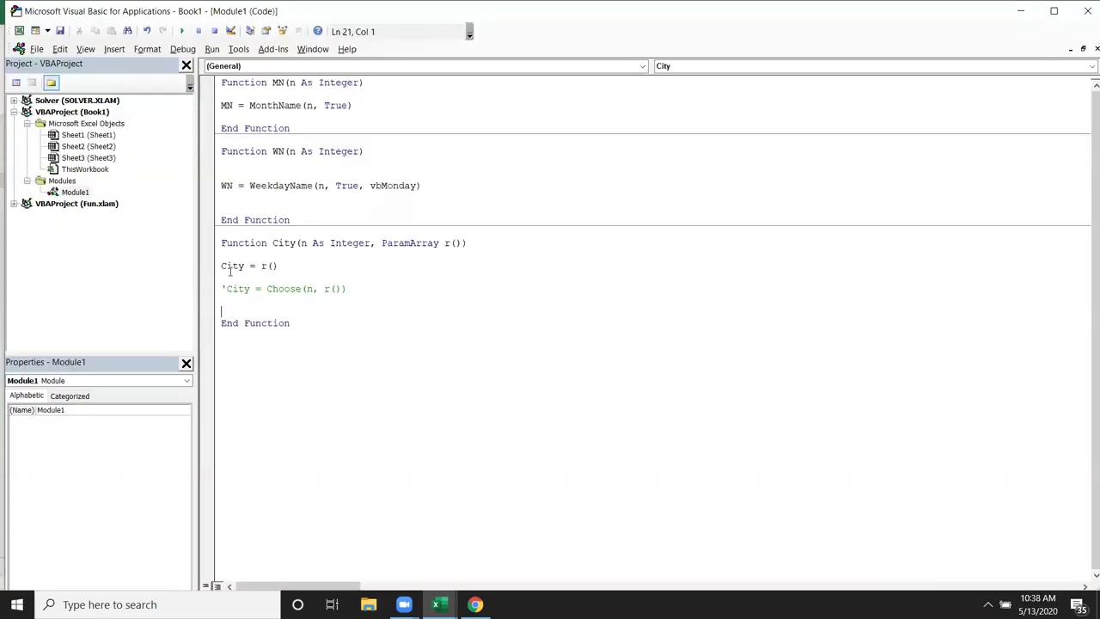
left_click(221, 266)
key("shift+End")
key("Delete")
key("Down")
key("Down")
key("Delete")
Re-enter the G2 formula several times so it recalculates and shows 0 instead of #VALUE!
key("alt+F11")
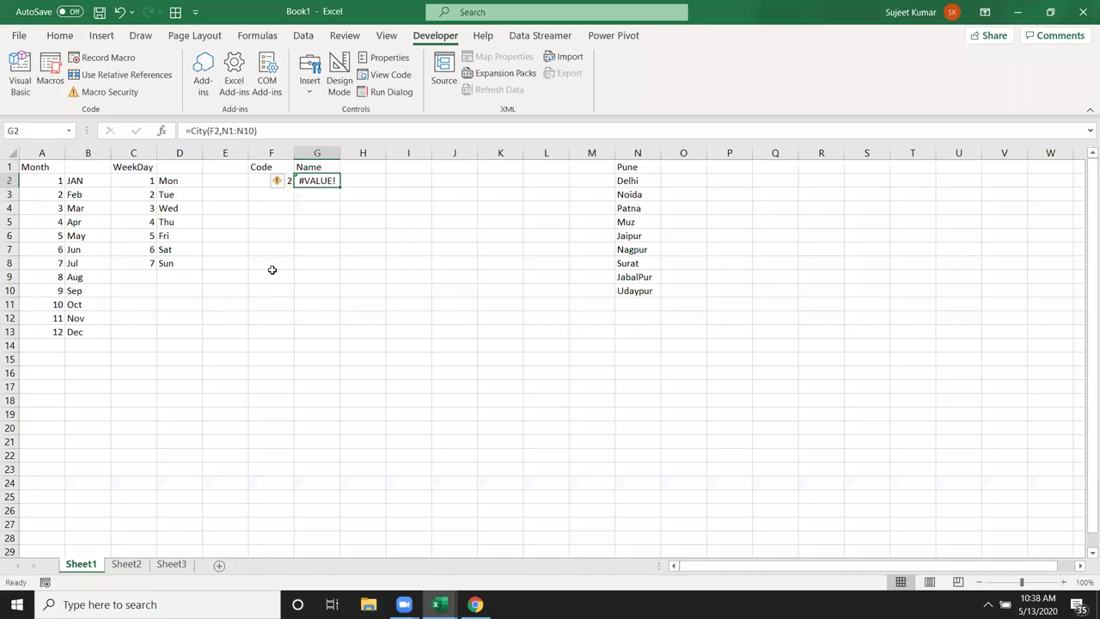
double_click(316, 181)
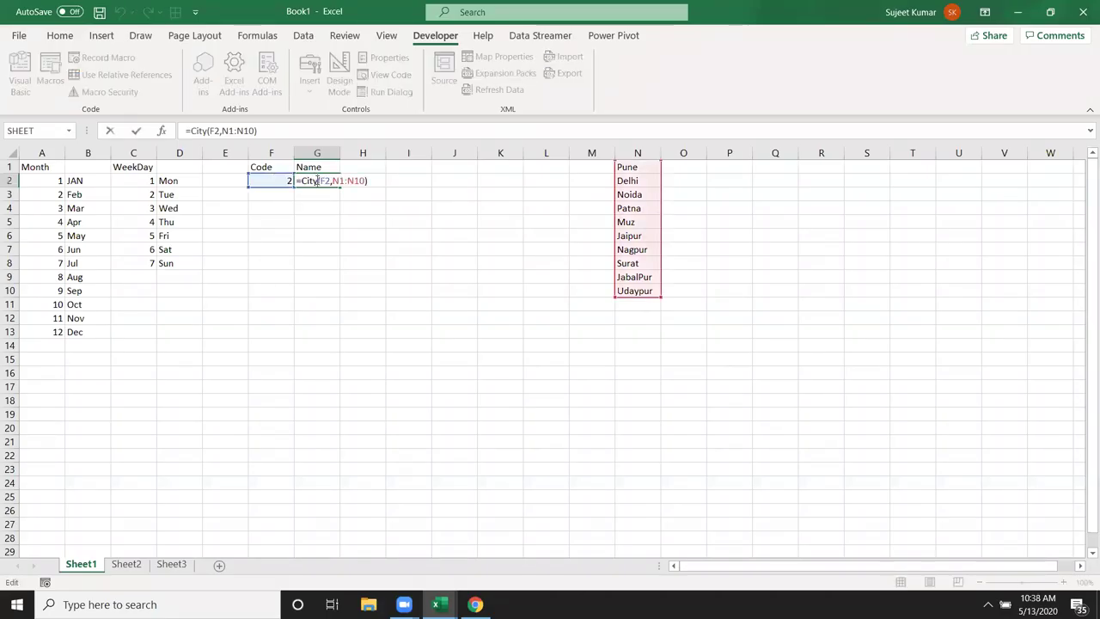
key("Return")
left_click(317, 181)
double_click(316, 181)
key("Return")
double_click(316, 181)
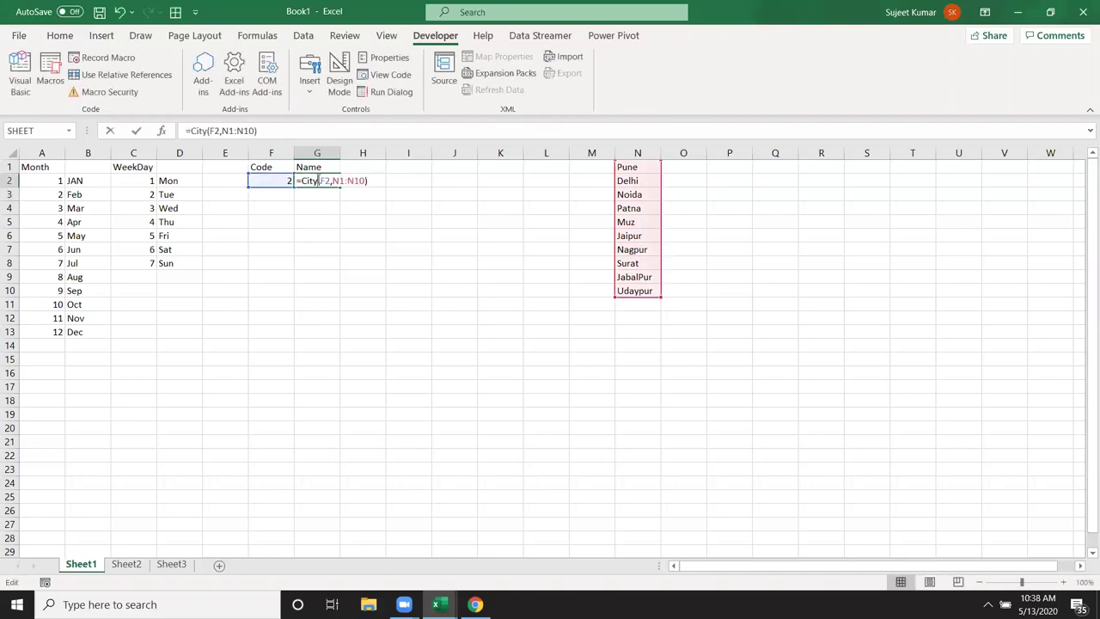
key("Return")
Back in the VBA code, select the () after r in the header and r() inside Choose
key("alt+F11")
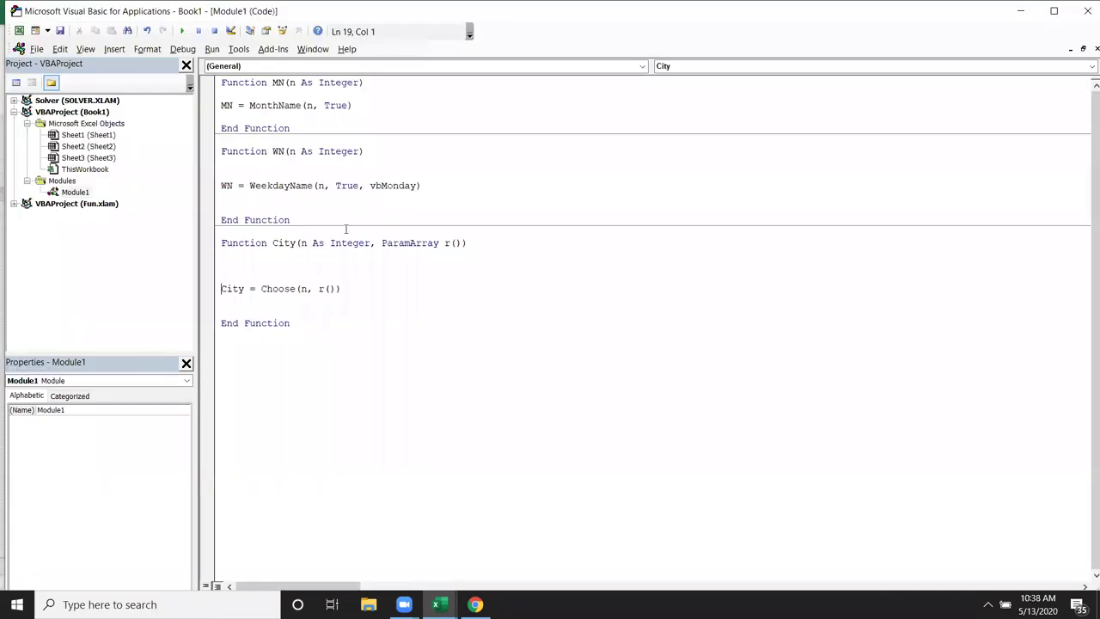
left_click(465, 242)
left_click(306, 265)
left_click_drag(450, 243, 467, 243)
left_click_drag(337, 288, 318, 289)
left_click(272, 256)
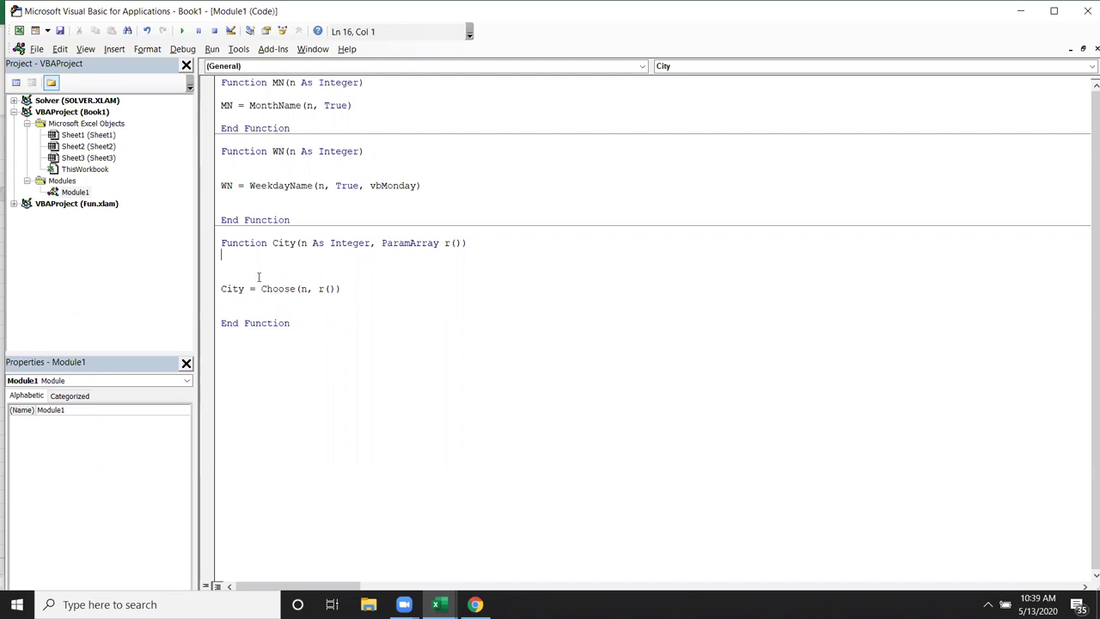
Replace the ParamArray r() parameter in the City header with r As Range
left_click_drag(360, 290, 342, 290)
left_click(382, 244)
left_click_drag(381, 243, 463, 244)
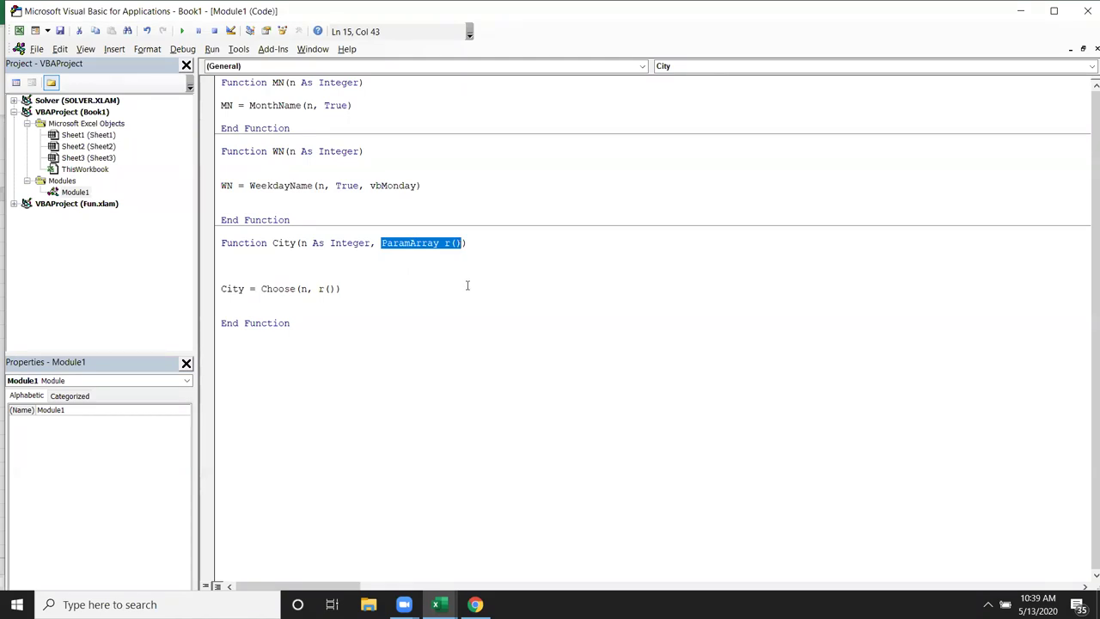
key("Delete")
type("r as a")
key("BackSpace")
type("ra")
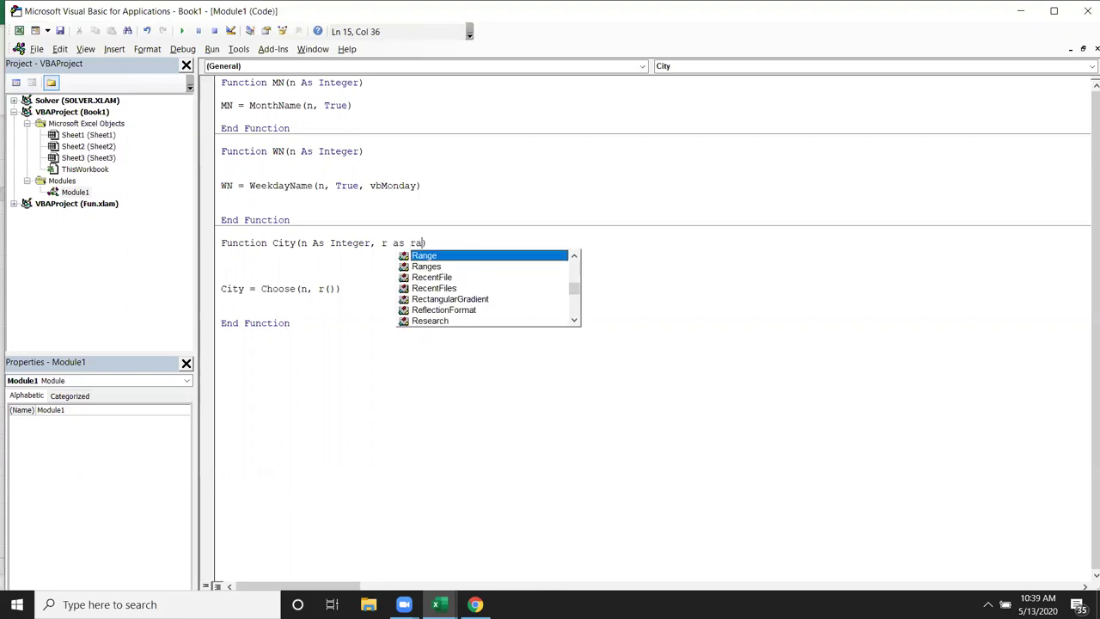
key("Tab")
key("Down")
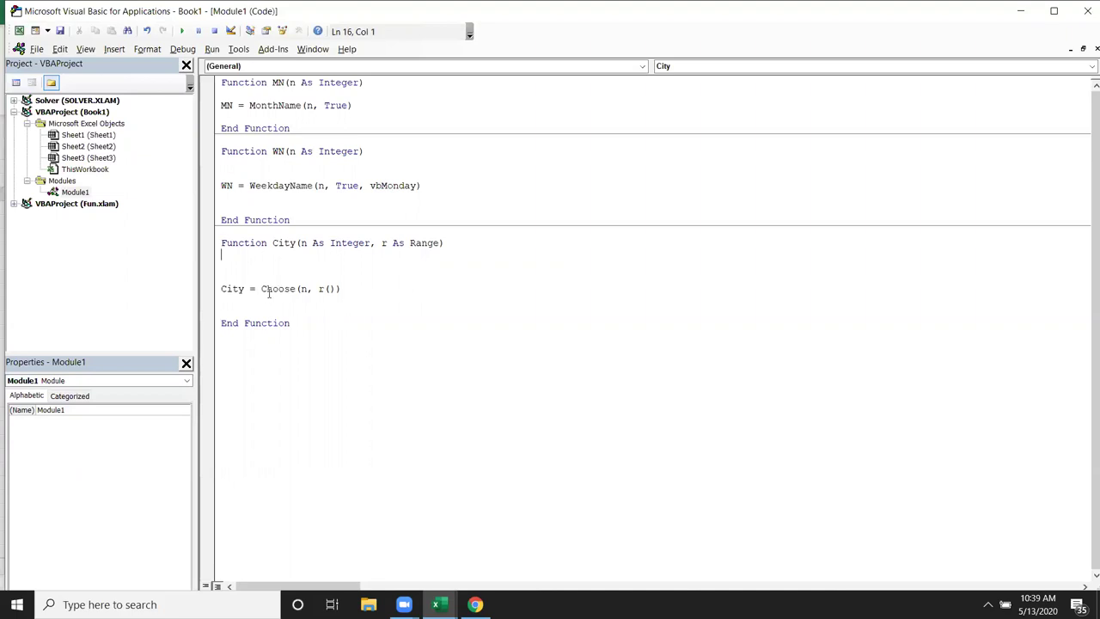
Replace the Choose line with City = r.Offset(n, 0).Value and return to Excel
left_click(339, 289)
left_click_drag(341, 289, 261, 289)
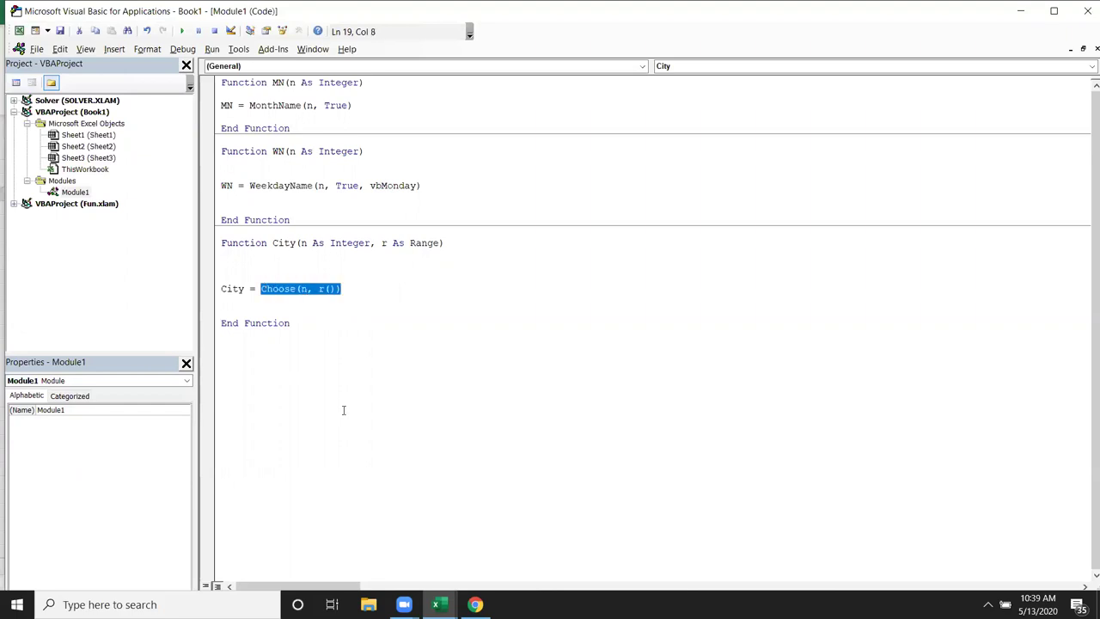
key("Delete")
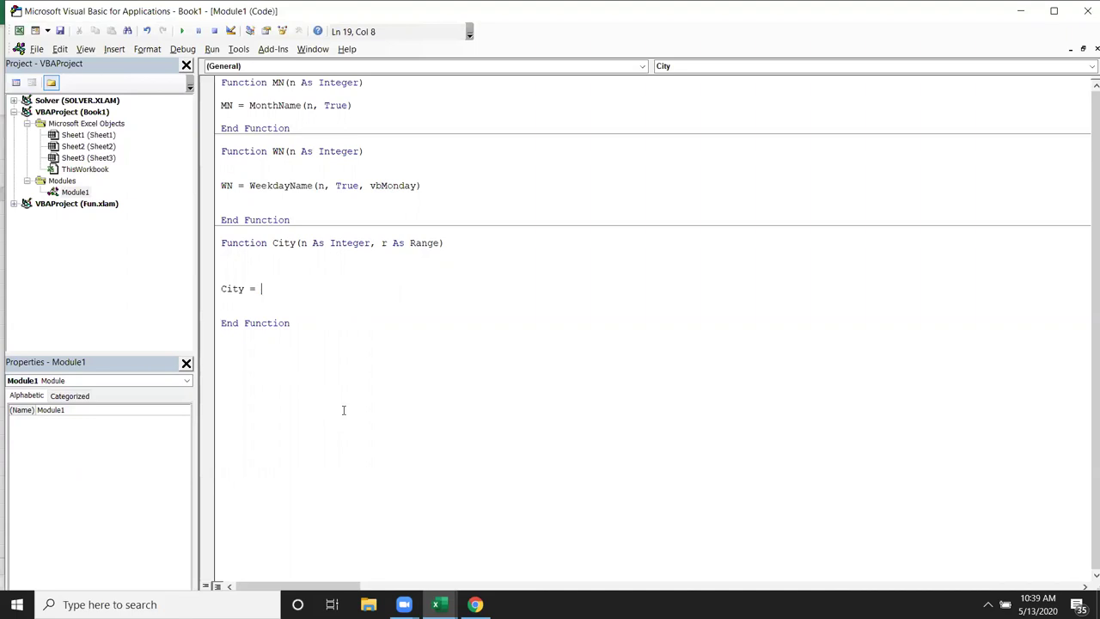
key("Return")
key("BackSpace")
key("BackSpace")
key("BackSpace")
key("BackSpace")
key("BackSpace")
key("BackSpace")
left_click(221, 266)
type("city=")
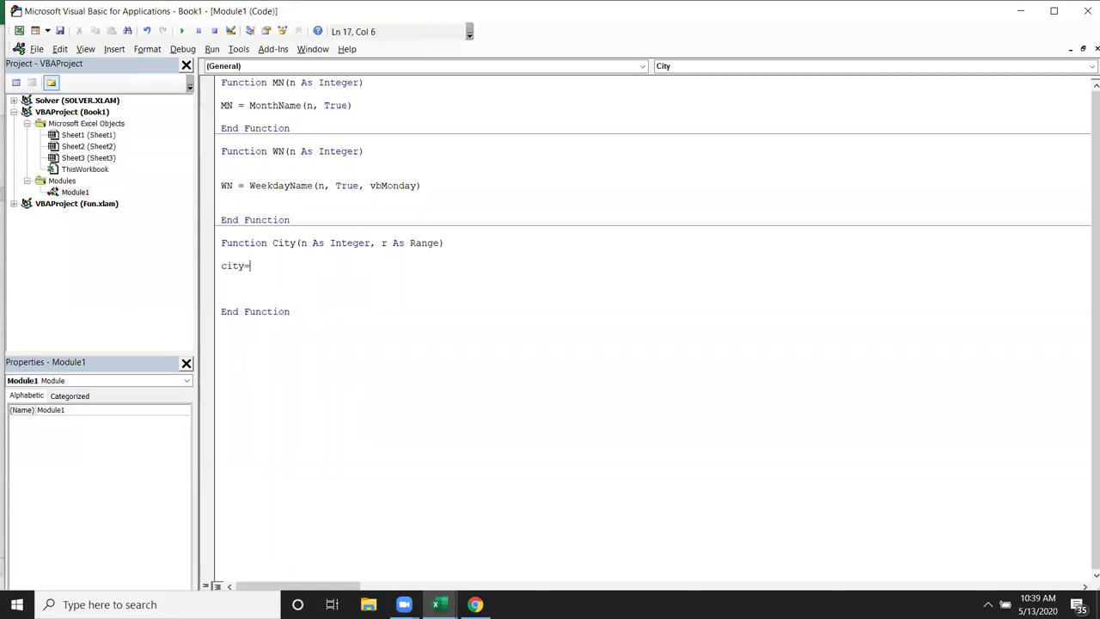
type("r.O")
key("Tab")
type("(")
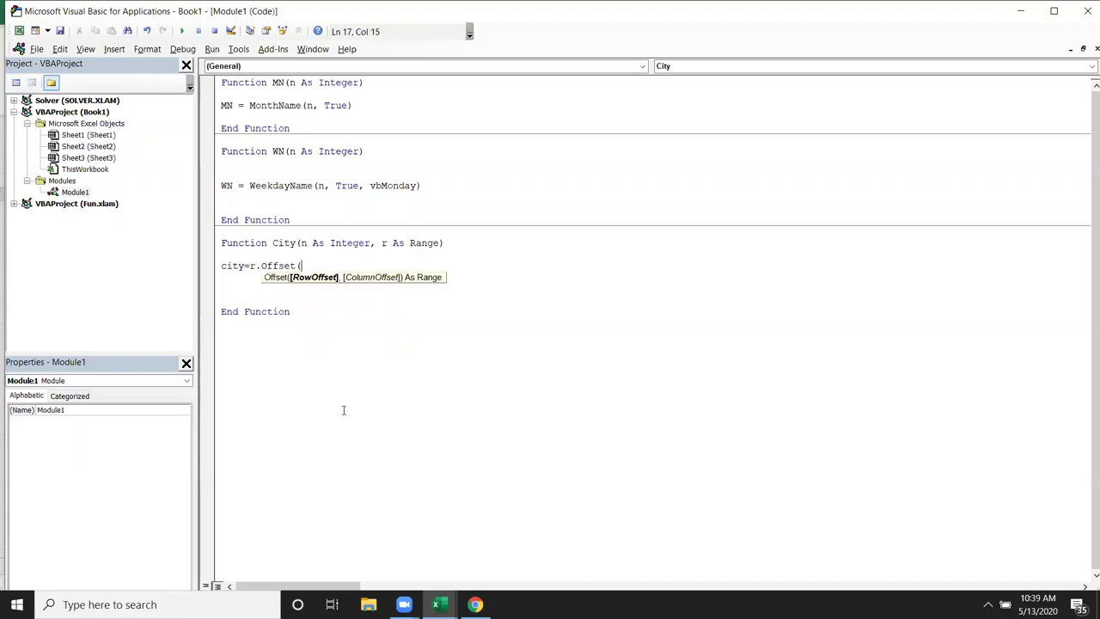
type("n")
type(",0).va")
key("Tab")
key("Return")
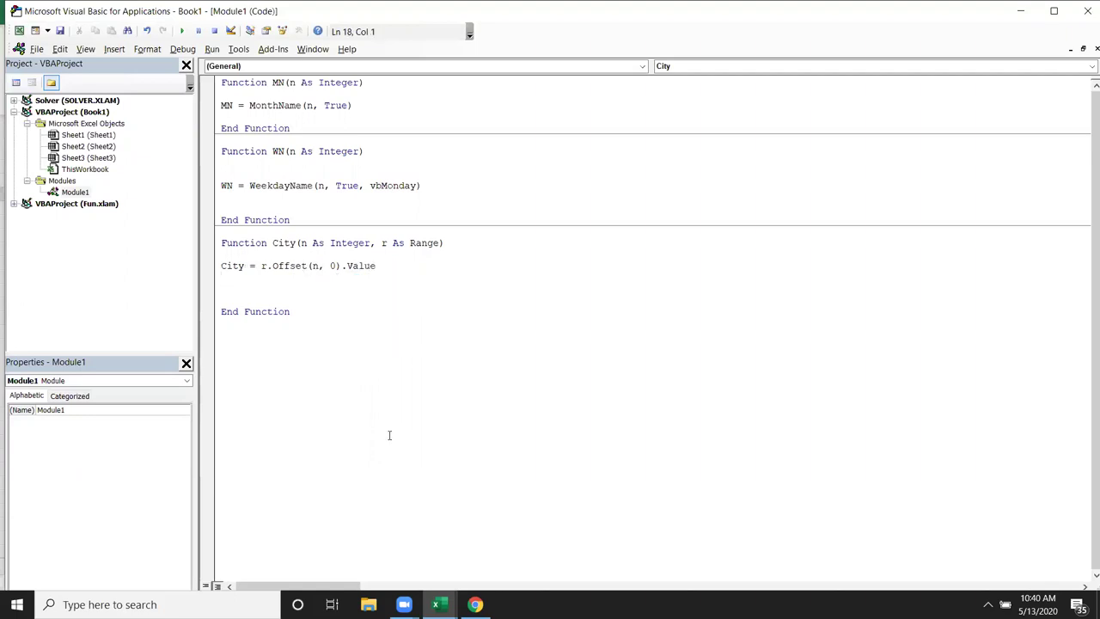
key("alt+F11")
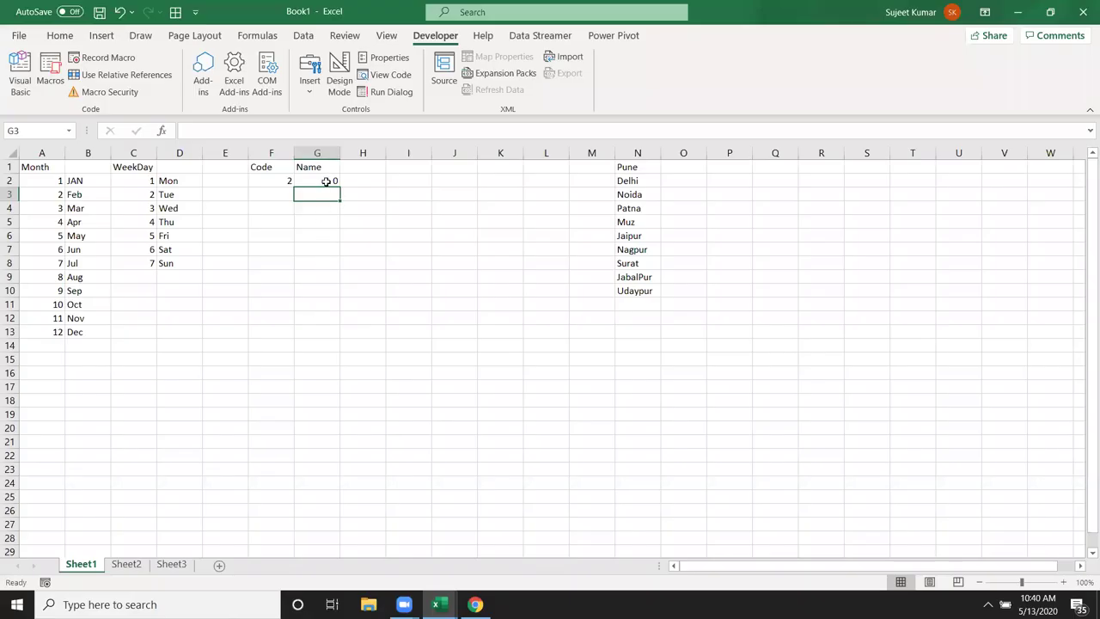
Re-enter =City(F2,N1:N10) in G2 and check G2:G10 showing Noida through Udaypur, then zeros
double_click(326, 181)
key("Return")
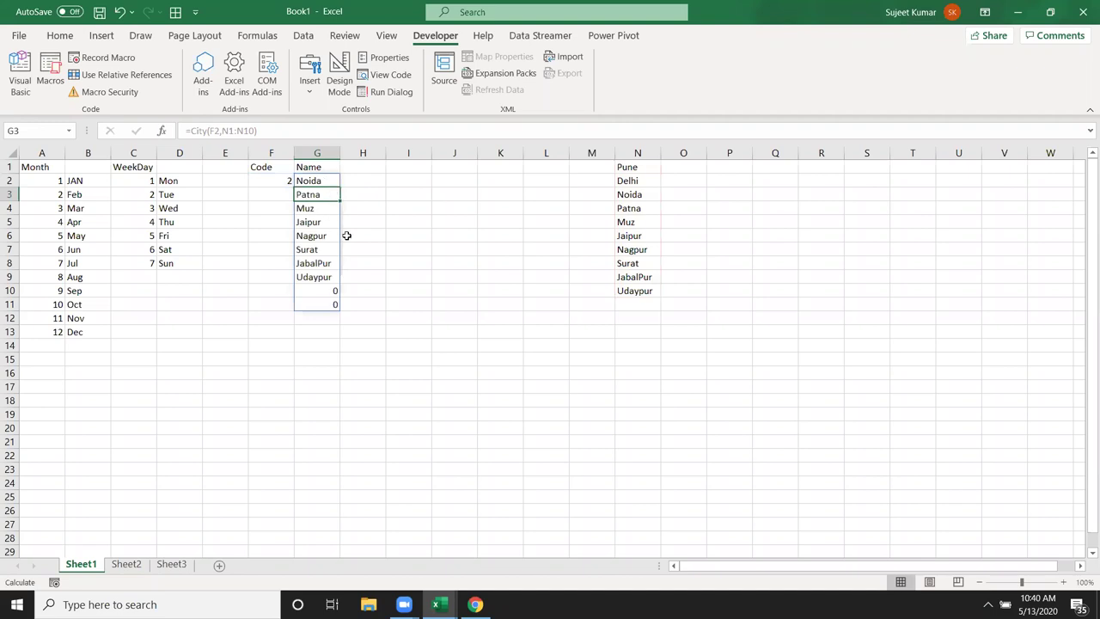
left_click(407, 276)
left_click_drag(314, 180, 308, 291)
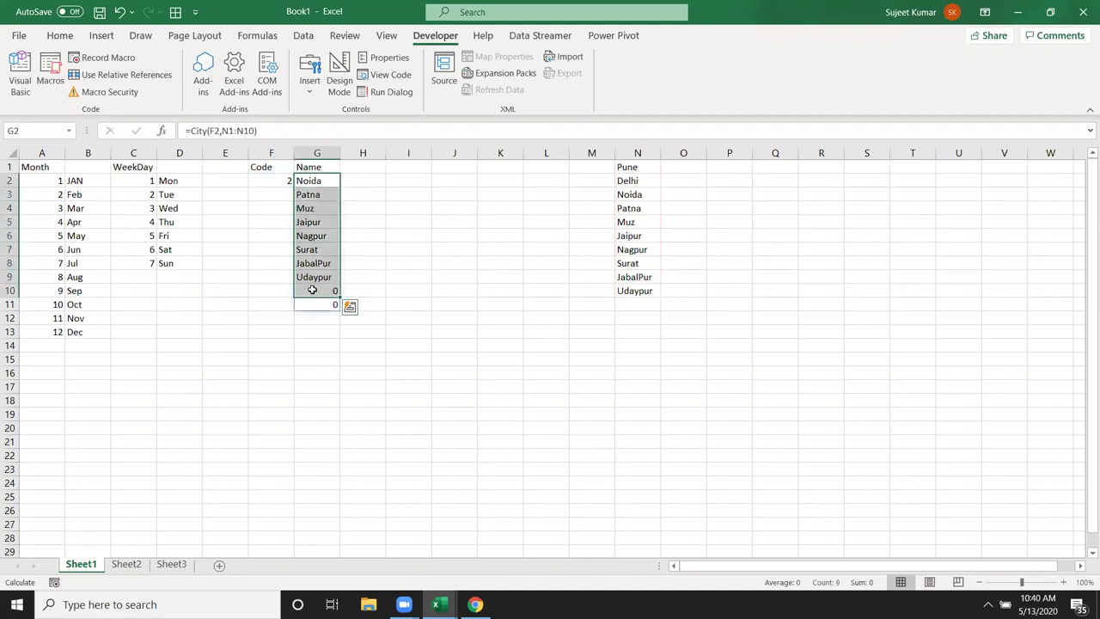
key("alt+F11")
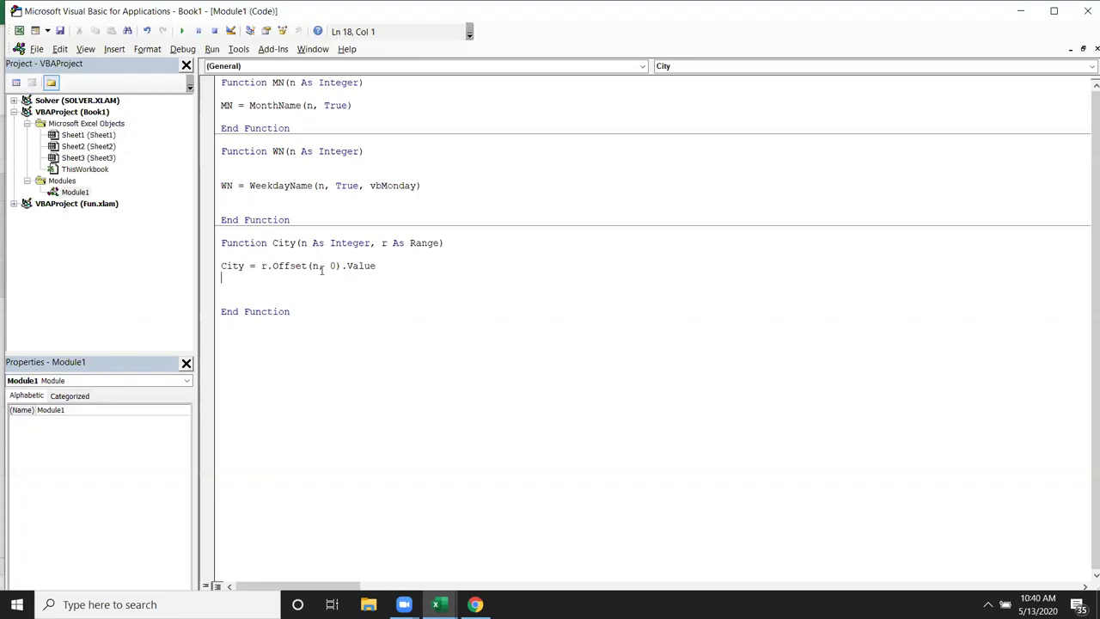
key("alt+F11")
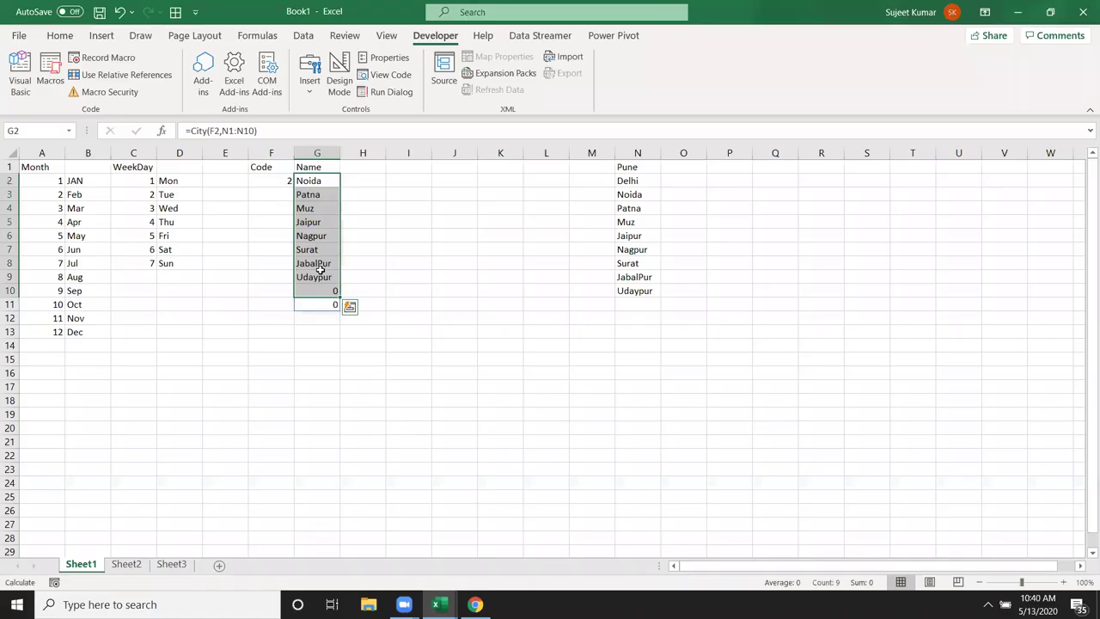
key("alt+F11")
Delete the City = r.Offset(n, 0).Value line from the function body
left_click(352, 267)
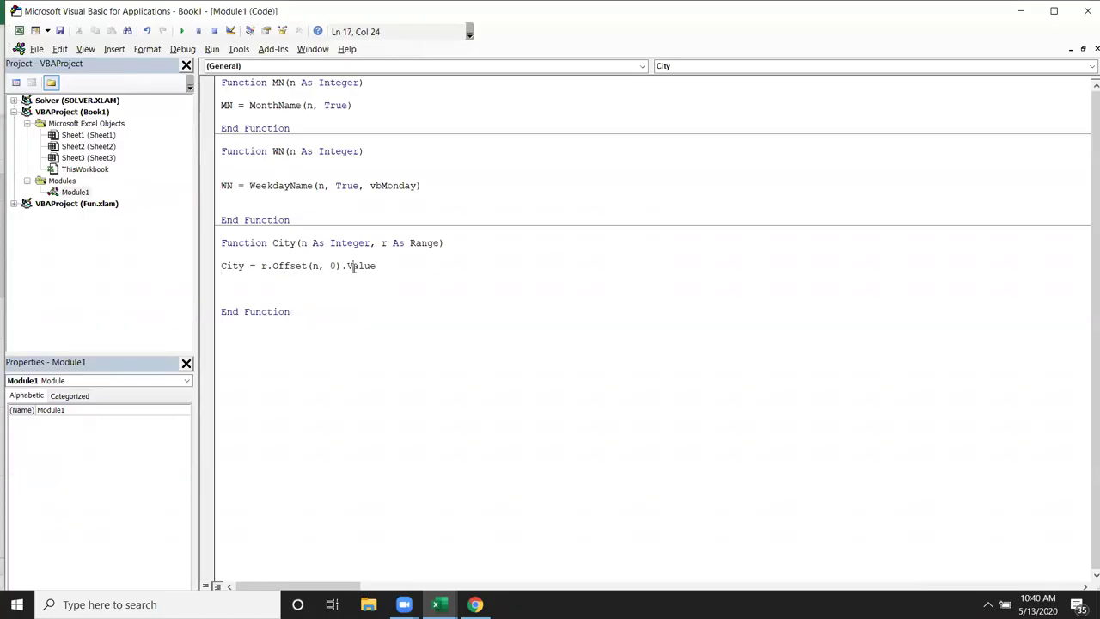
left_click(335, 265)
key("Left")
key("Left")
key("Left")
key("Left")
key("Left")
key("Left")
key("Right")
key("Right")
key("Right")
key("Left")
key("Left")
key("Left")
key("Left")
key("Left")
key("Left")
key("shift+Right")
key("shift+Right")
key("shift+Right")
key("shift+Right")
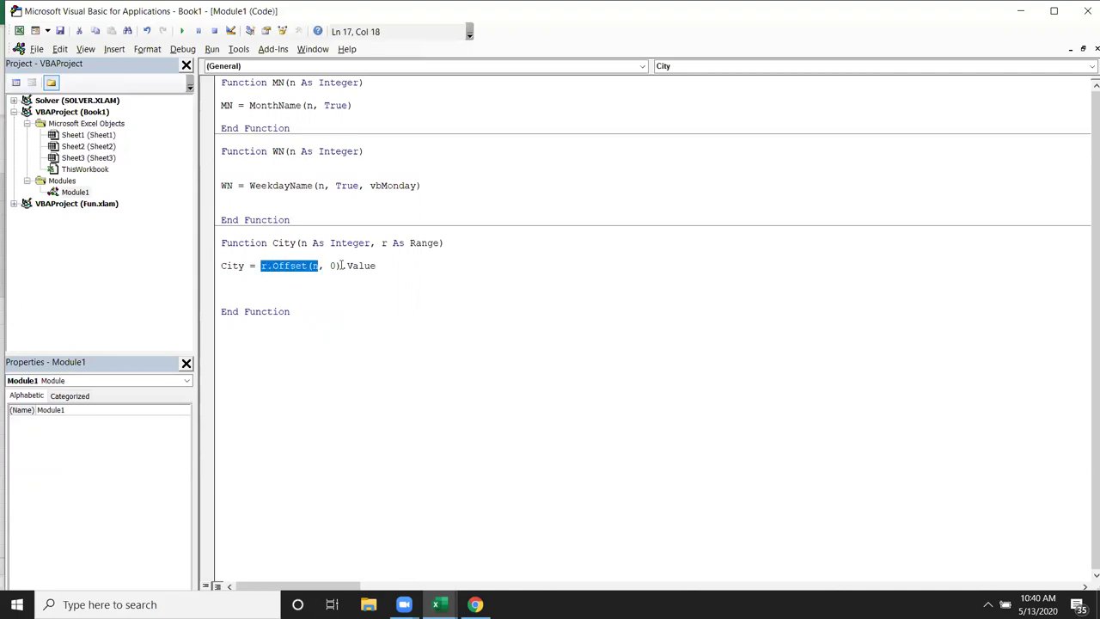
key("Right")
key("Right")
key("Right")
key("Right")
key("Right")
key("Right")
key("Right")
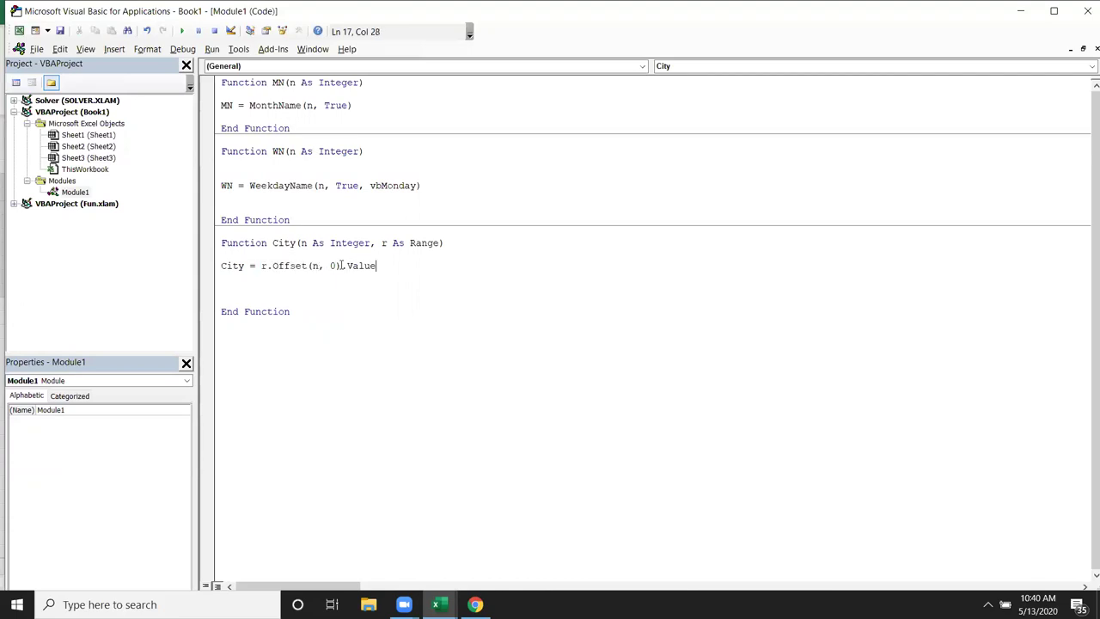
key("shift+Left")
key("shift+Left")
key("shift+Left")
key("shift+Left")
key("shift+Left")
key("shift+Left")
key("shift+Left")
key("shift+Left")
key("shift+Left")
key("shift+Left")
key("shift+Left")
key("shift+Left")
key("shift+Left")
key("shift+Left")
key("shift+Left")
key("shift+Left")
key("shift+Left")
key("shift+Left")
key("Delete")
Declare Dim r As Range in its place
type("for")
key("BackSpace")
key("BackSpace")
key("BackSpace")
type("dim r as ra")
key("Return")
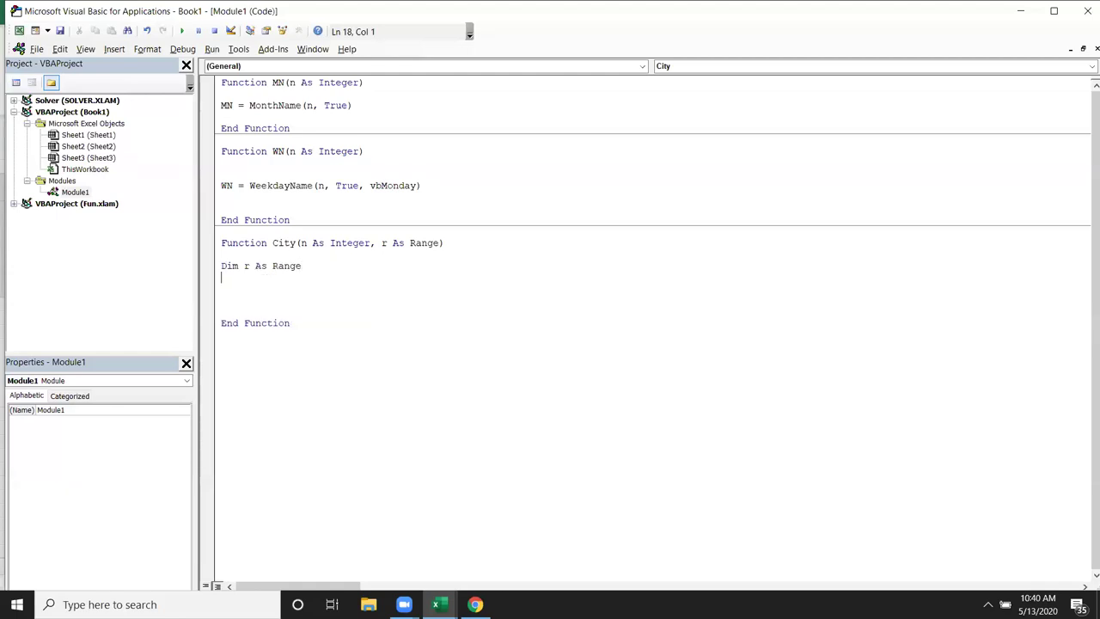
Rename the declaration to Dim k As Range and add a For Each k In r … Next k loop
double_click(245, 266)
type("k")
left_click(254, 283)
key("Return")
key("Up")
type("for")
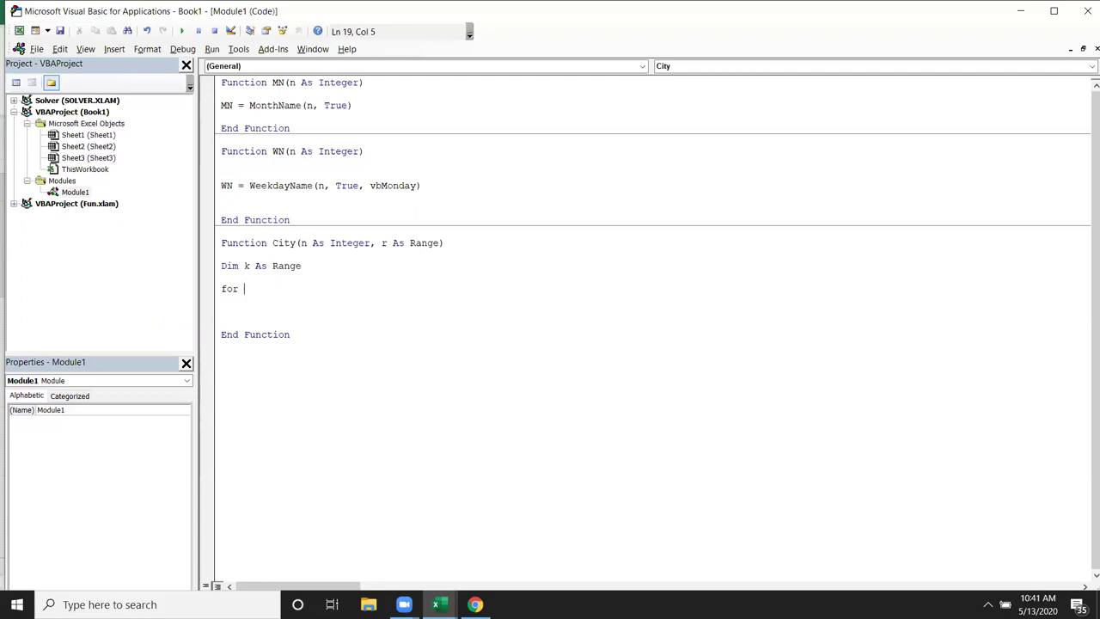
type("each k in r")
key("Return")
key("Return")
key("Return")
type("next ")
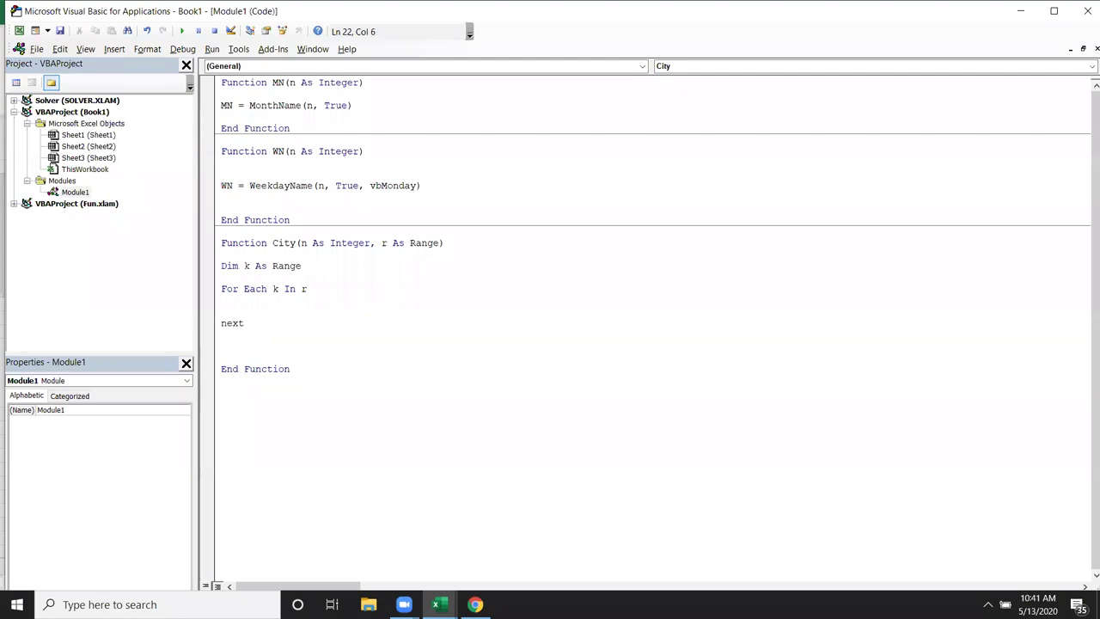
type("k")
Add City = k.Value inside the loop
left_click(222, 300)
key("Return")
key("Up")
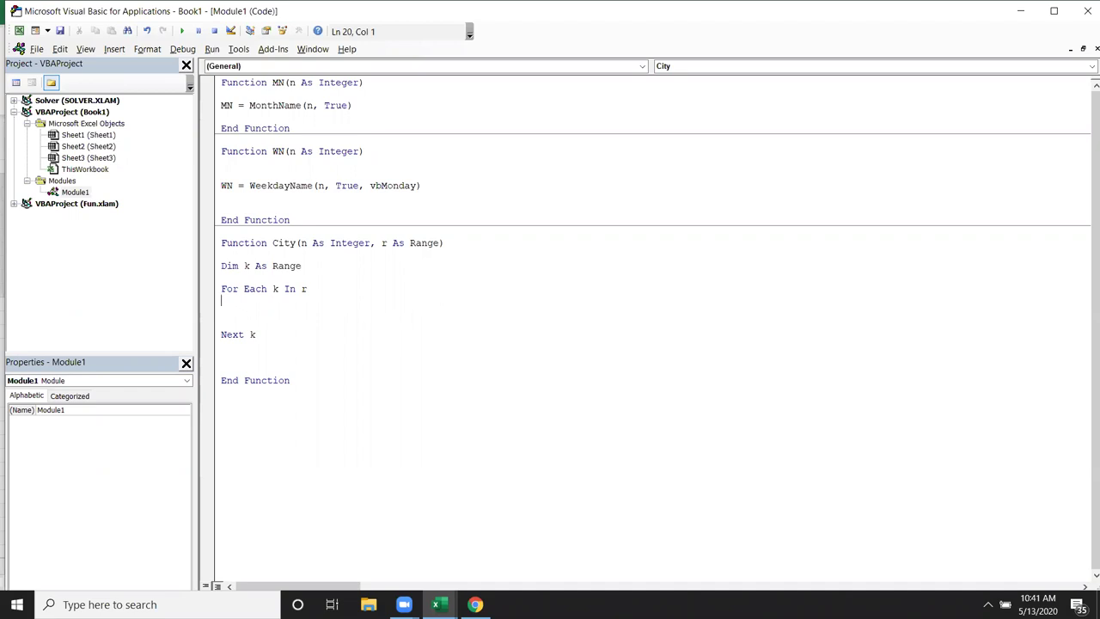
type("City")
type("=")
type("k.v")
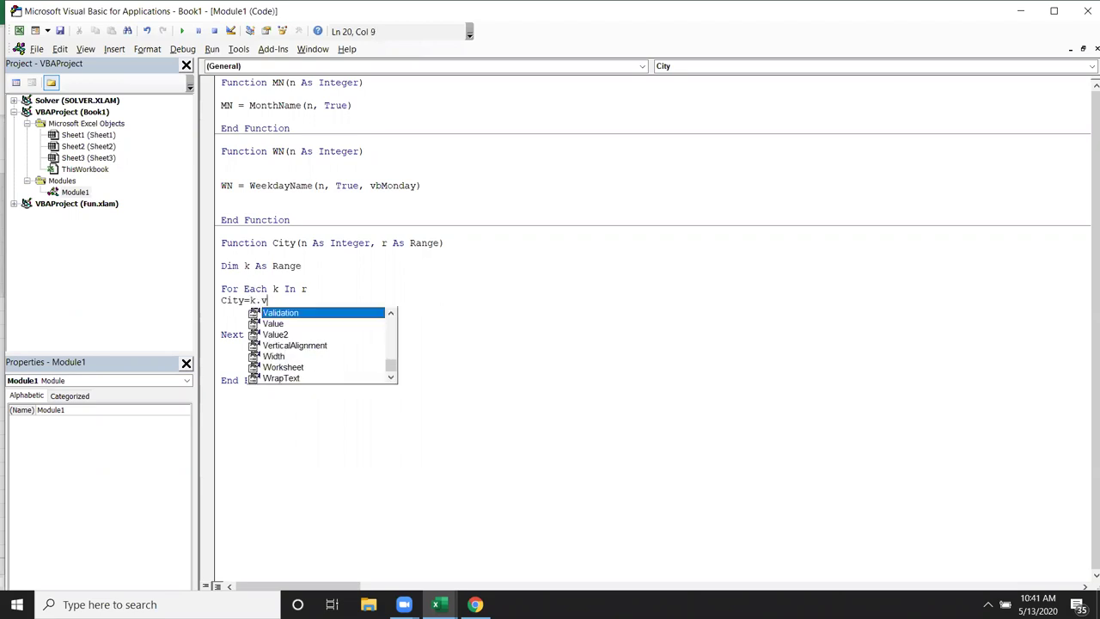
key("Tab")
key("Return")
Add the counter line c = c + 1 above the assignment
key("Up")
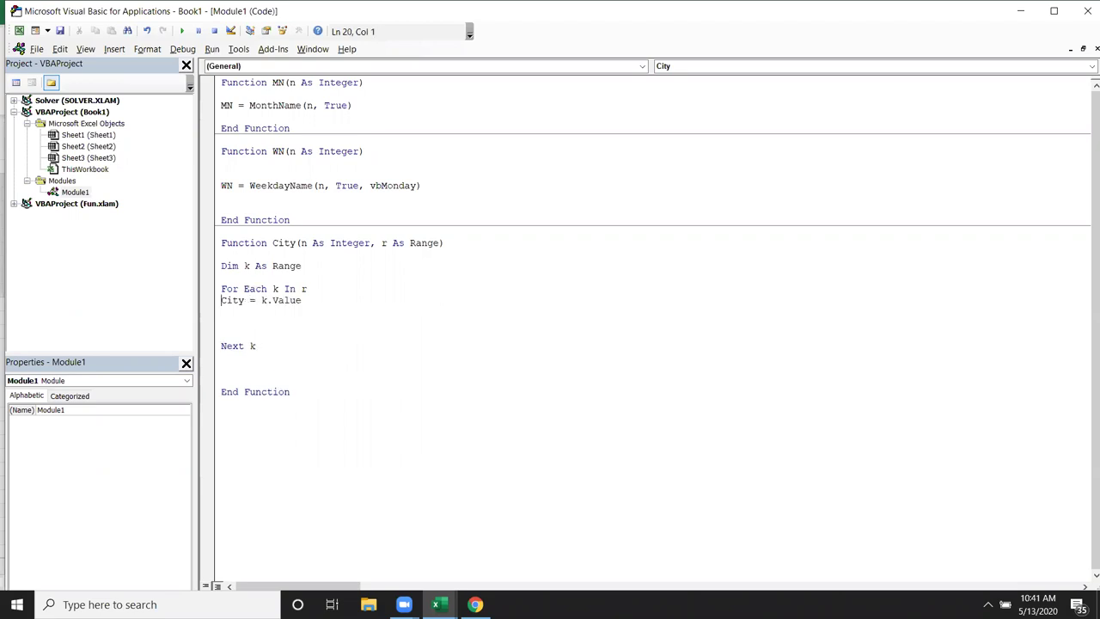
key("Return")
key("Up")
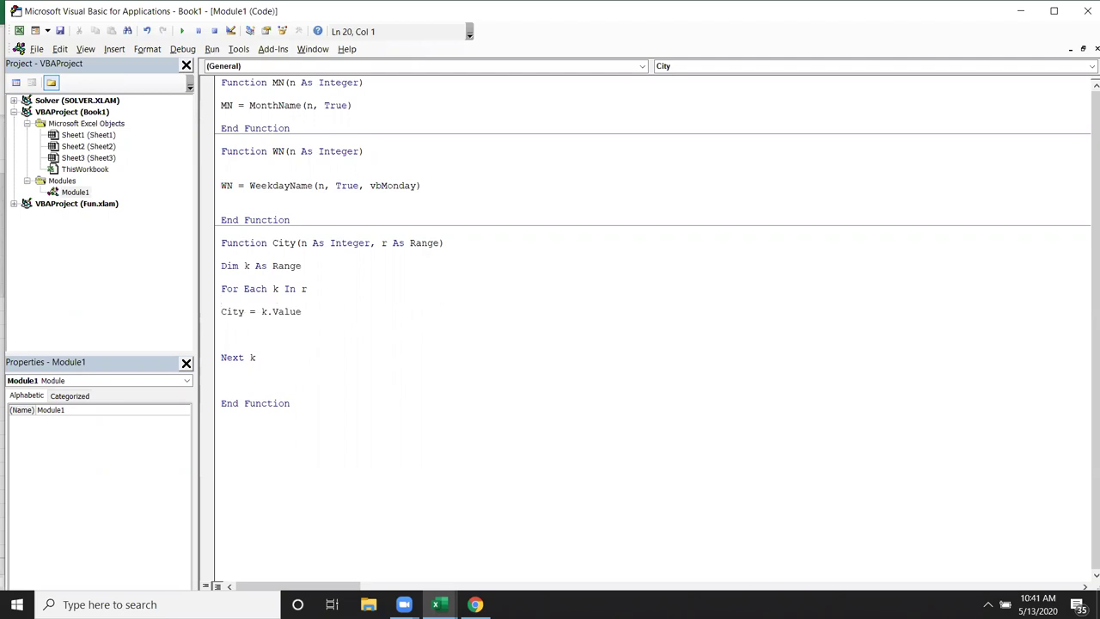
type("r=r6")
key("BackSpace")
key("BackSpace")
key("BackSpace")
key("BackSpace")
type("c=")
type("c")
type("6")
key("BackSpace")
type("+1")
key("Return")
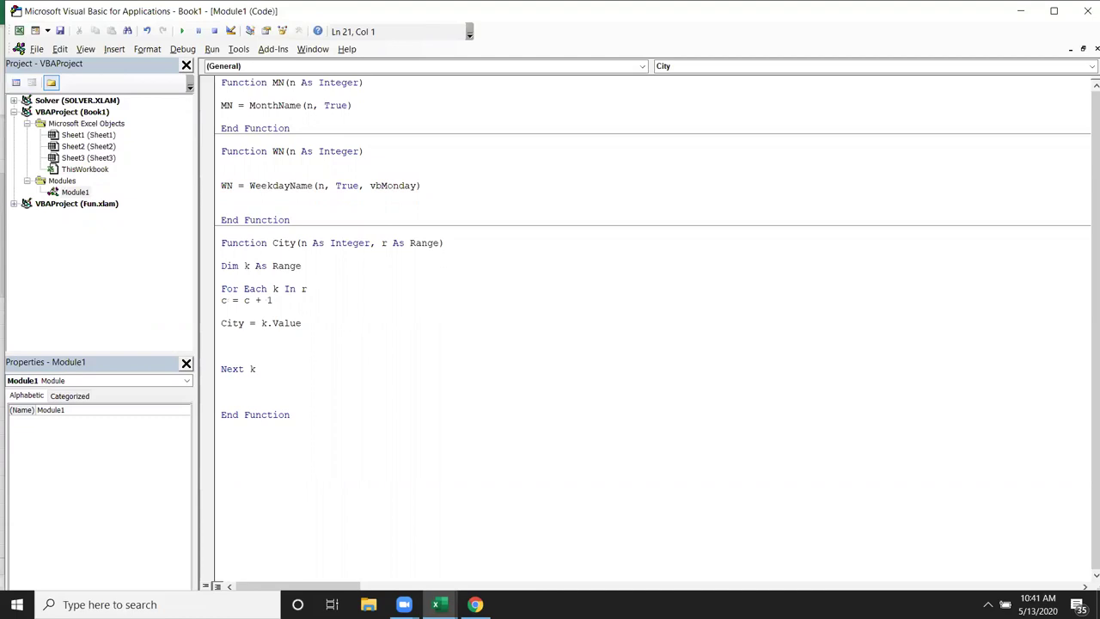
Wrap the assignment in If c = n Then … Exit Function … End If
type("fkj")
key("BackSpace")
key("BackSpace")
type("if c=")
type("n then")
left_click(222, 335)
type("exit function")
key("Return")
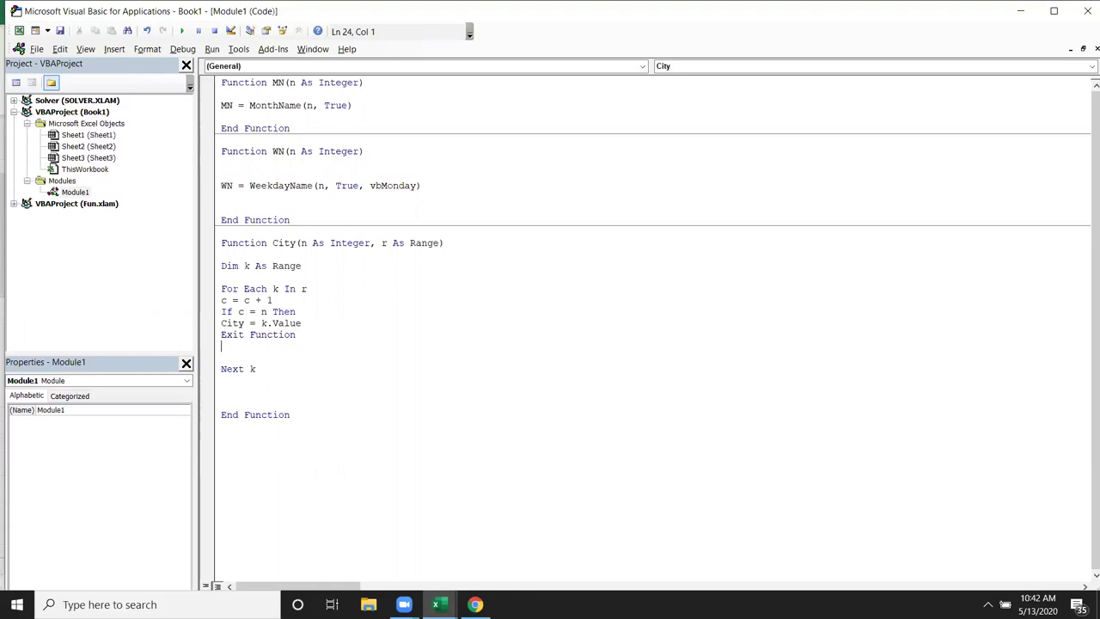
type("end if")
key("Return")
Back in Excel, re-enter the City formula in G2
key("alt+F11")
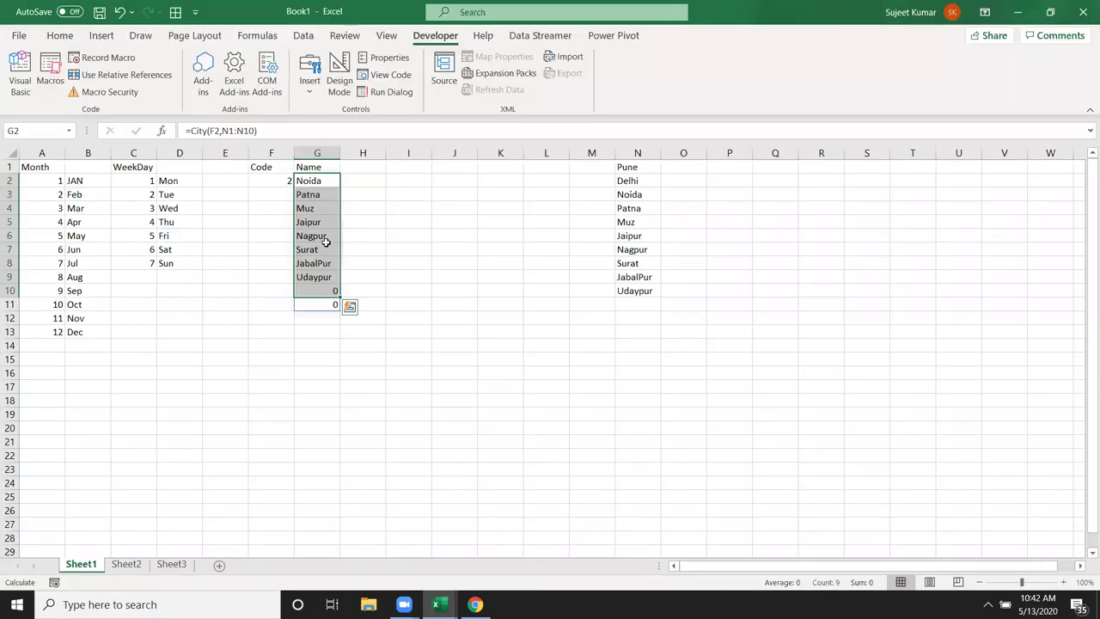
double_click(313, 180)
key("Return")
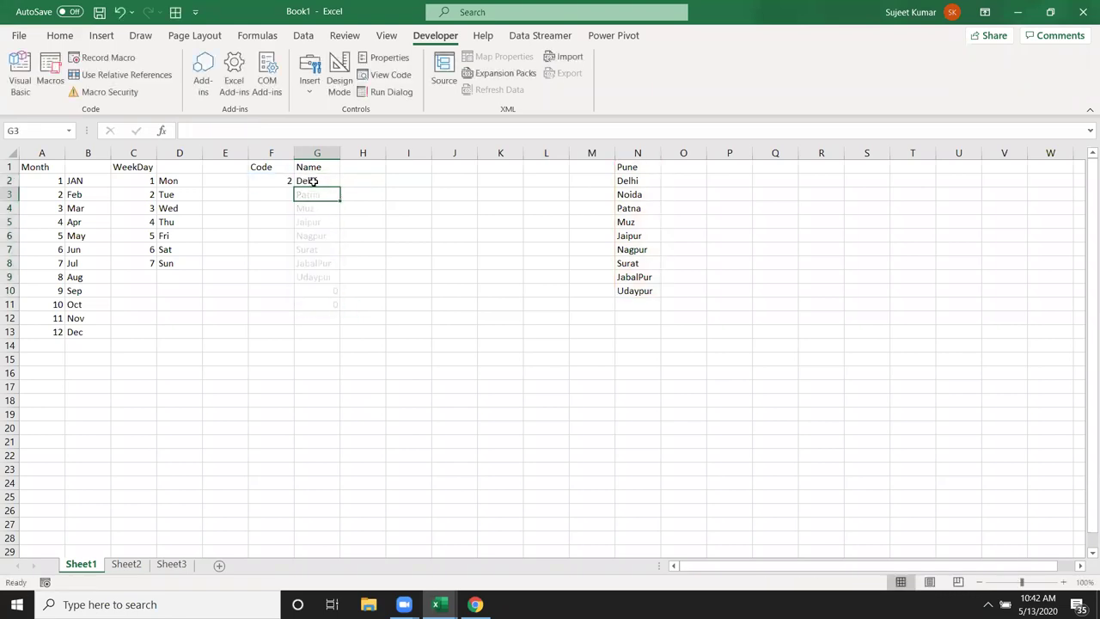
double_click(329, 181)
Test City by entering codes 3, 4 and 5 in F2, ending with Muz in G2
left_click(263, 181)
type("2")
key("BackSpace")
type("3")
key("Return")
left_click(264, 182)
type("4")
key("Return")
left_click(264, 181)
type("3")
key("Return")
left_click(263, 181)
type("4")
key("Return")
left_click(263, 182)
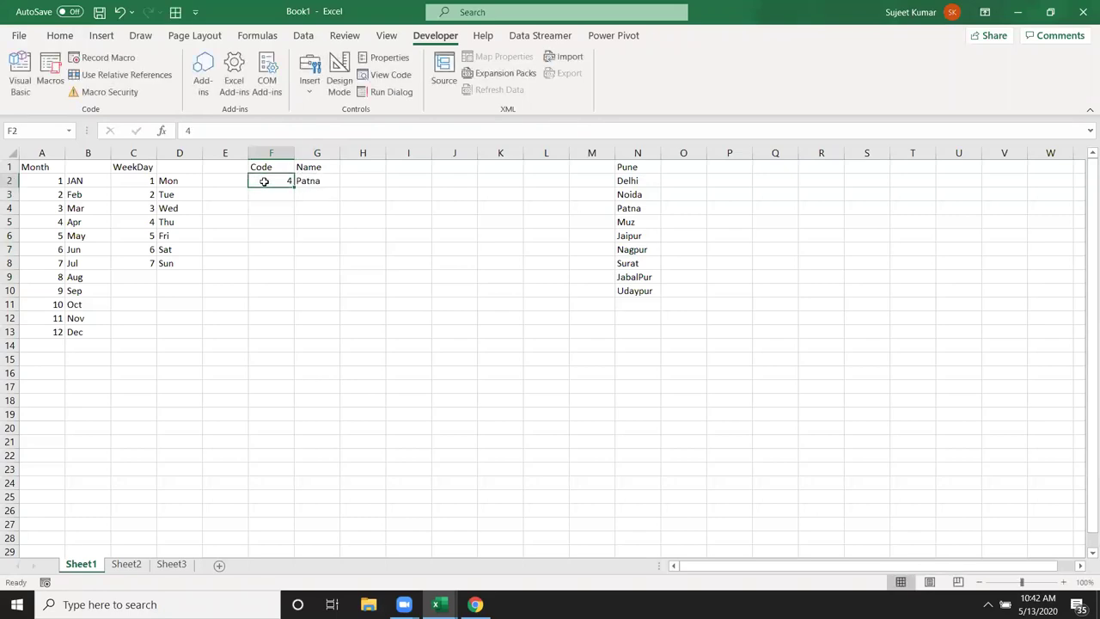
type("5")
key("Return")
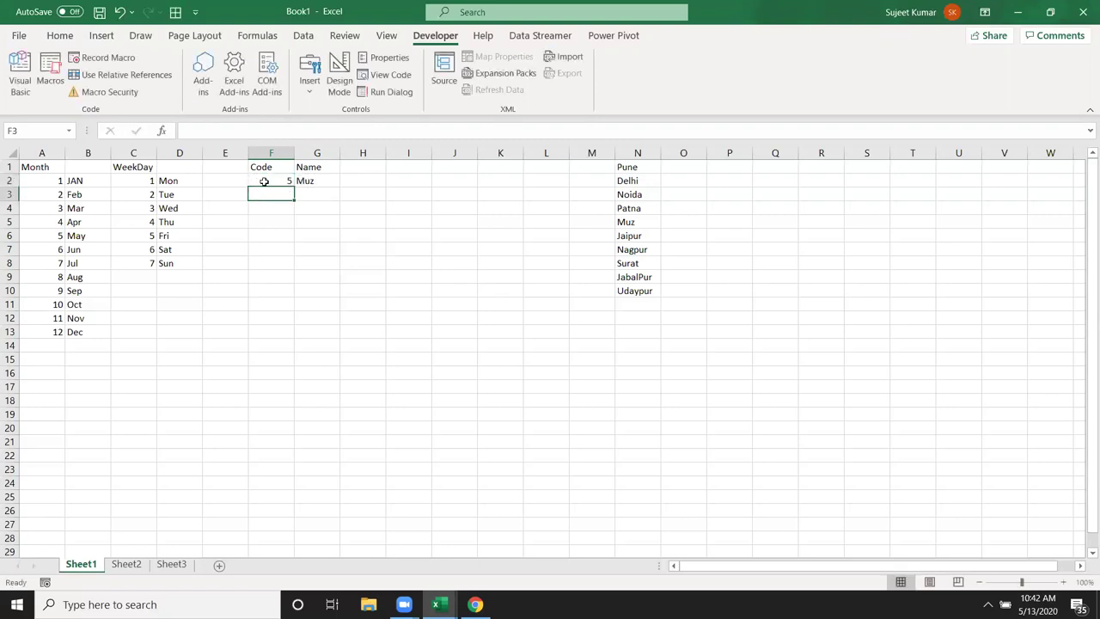
Highlight Range in the City header in the VBA editor, then show the desktop
key("alt+F11")
double_click(409, 247)
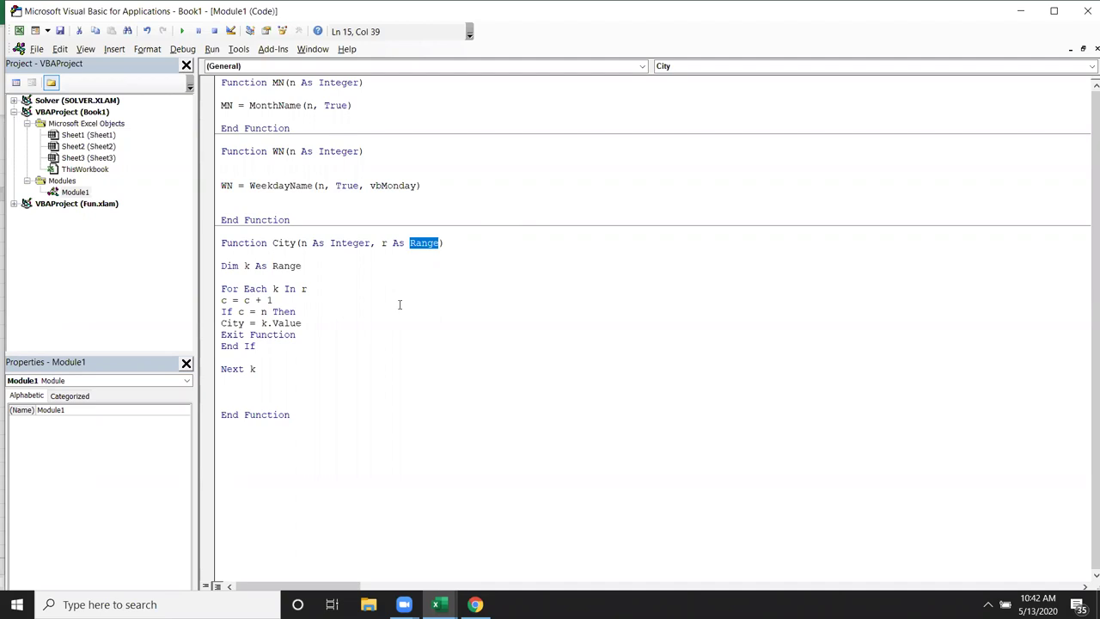
key("super+d")
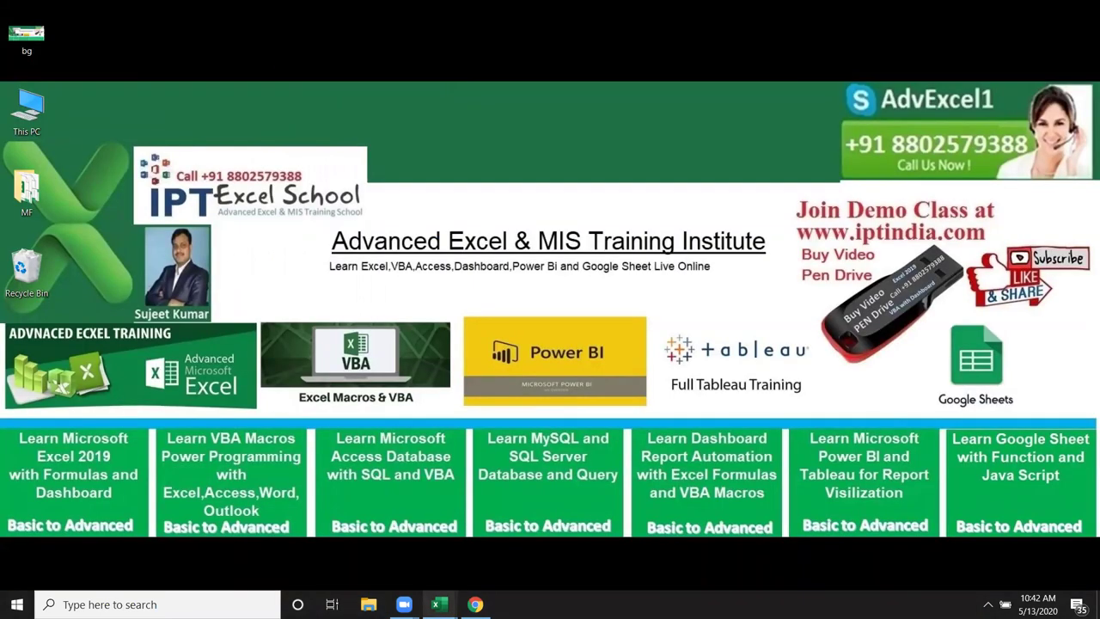
Go back in Chrome to TechOnTheNet's VBA Functions - Listed by Category page, then bring the VBA editor forward
left_click(475, 604)
scroll(447, 515, "up", 4)
left_click(14, 39)
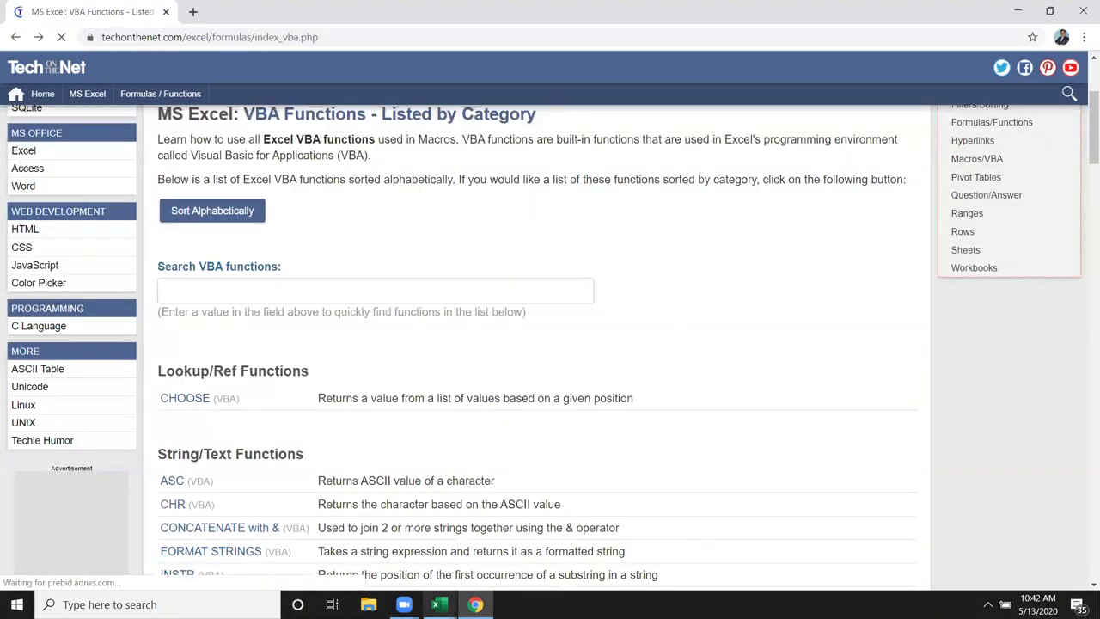
mouse_move(439, 604)
left_click(468, 571)
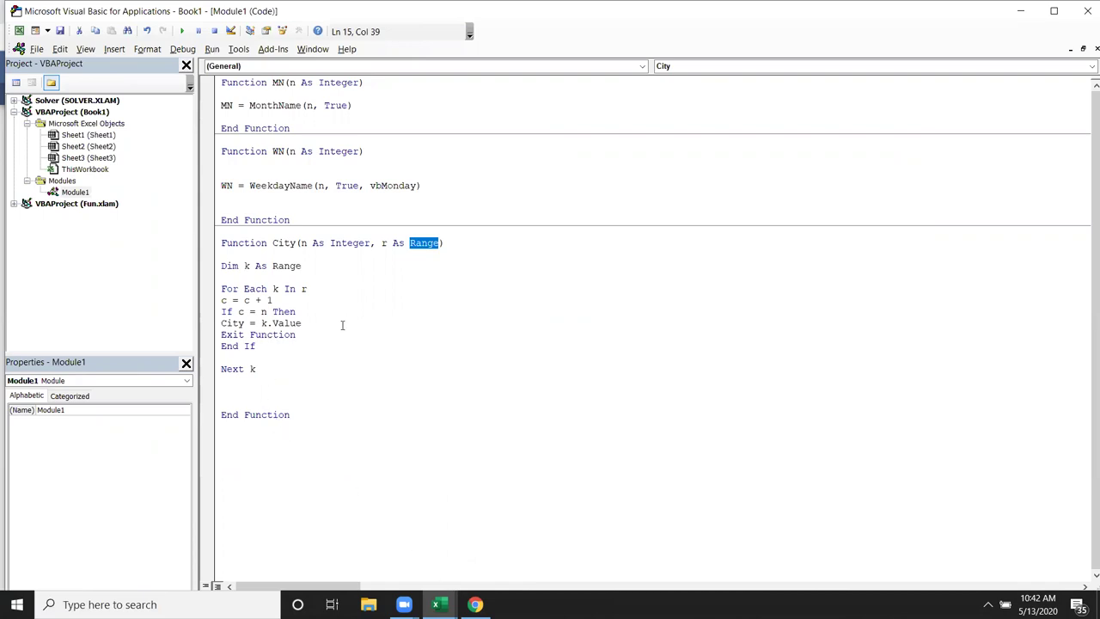
Highlight the n and r As Range parameters in the City header to explain them
left_click(336, 273)
left_click_drag(299, 243, 439, 243)
left_click(367, 279)
left_click(329, 266)
double_click(426, 244)
left_click(422, 244)
Highlight For Each, Dim k As Range and In r to explain the loop, then switch to Chrome
double_click(254, 289)
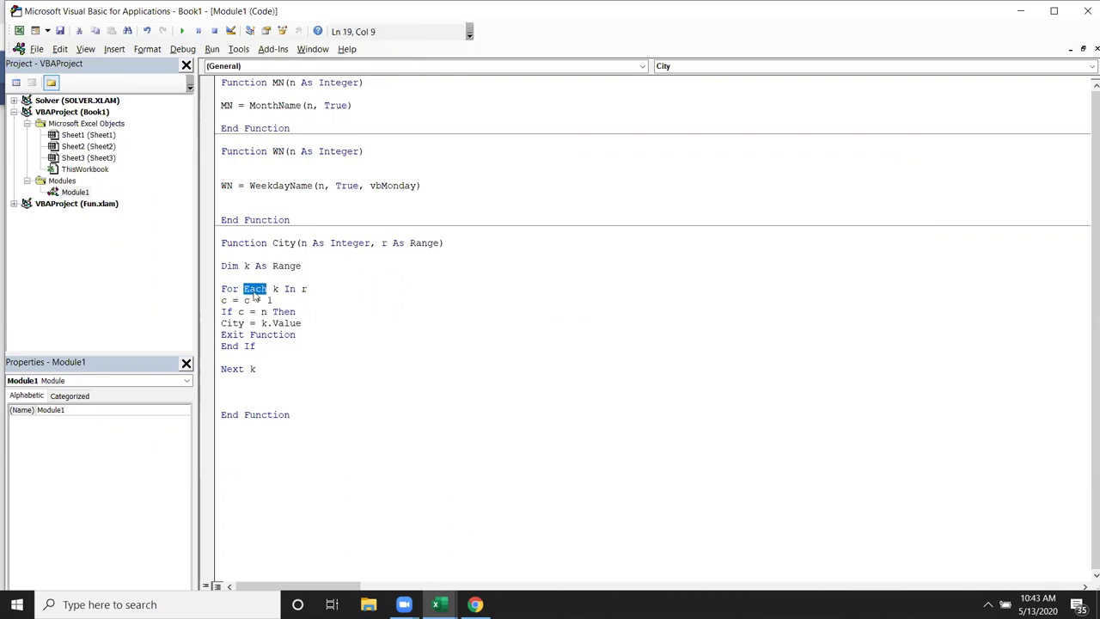
double_click(287, 265)
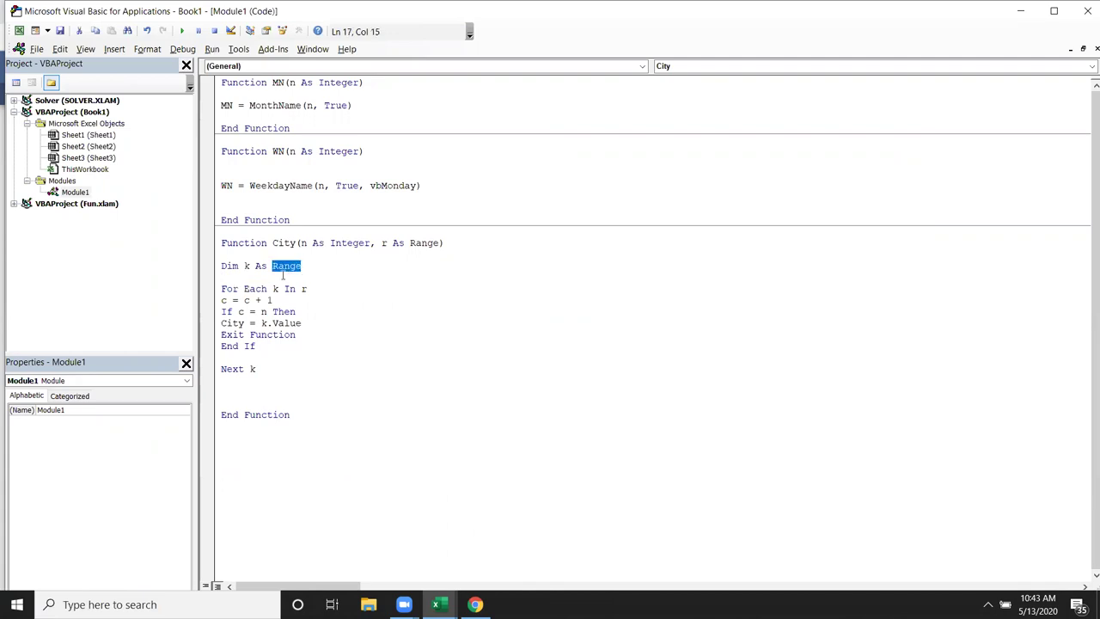
left_click(232, 289)
double_click(255, 289)
left_click(274, 278)
double_click(303, 288)
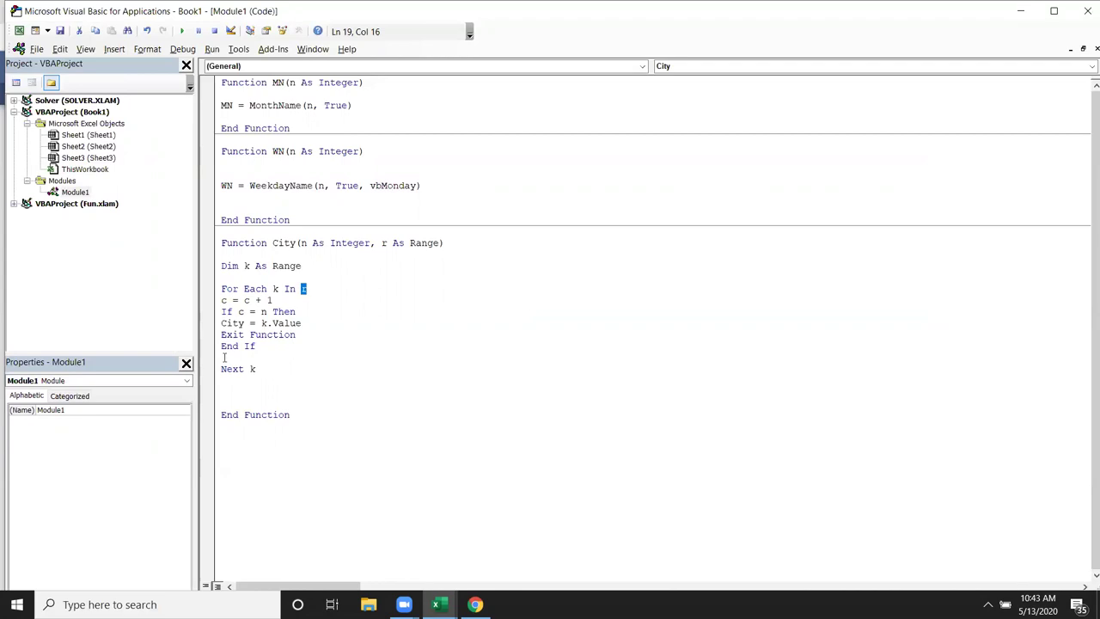
left_click_drag(284, 291, 220, 300)
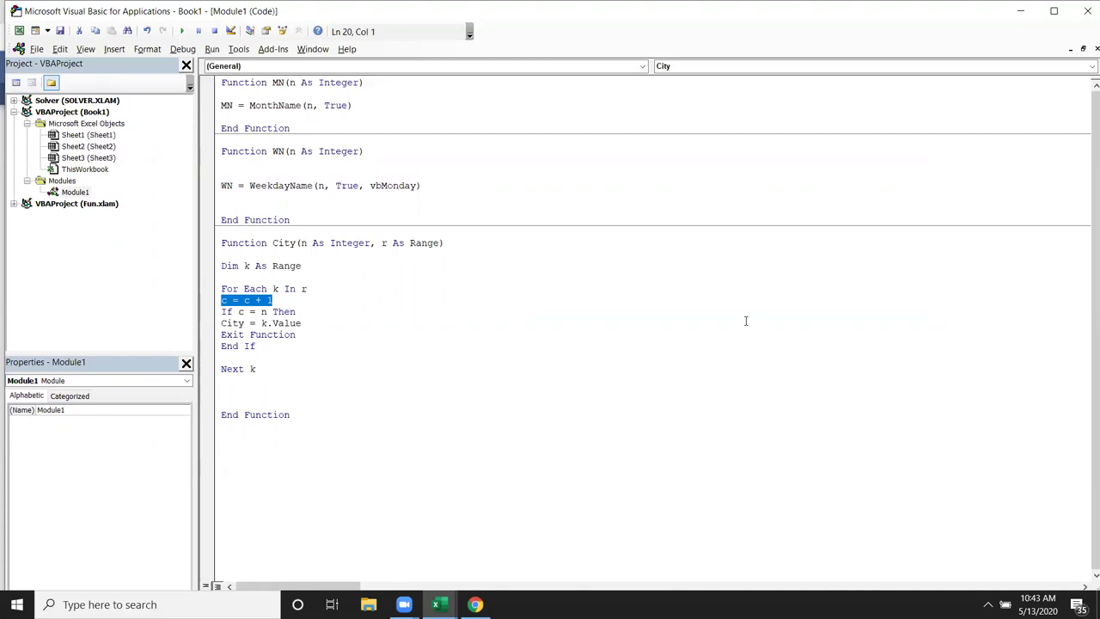
key("alt+Tab")
key("alt+Tab")
key("Tab")
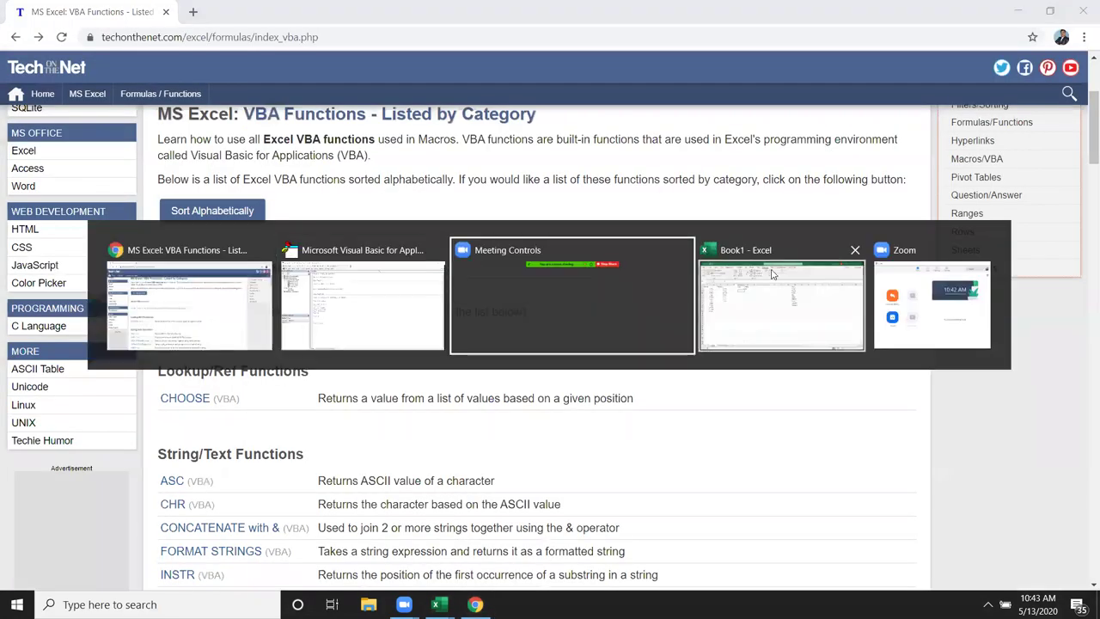
Return to the VBA editor and highlight the c = c + 1 counter increment
left_click(771, 273)
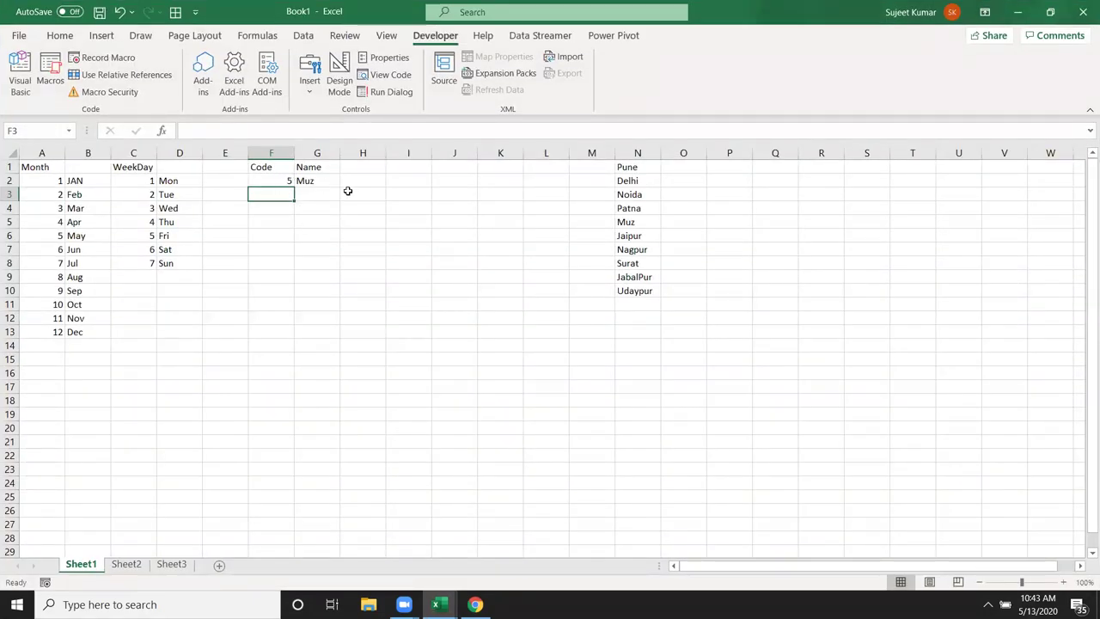
key("alt+Tab")
key("Tab")
left_click(384, 304)
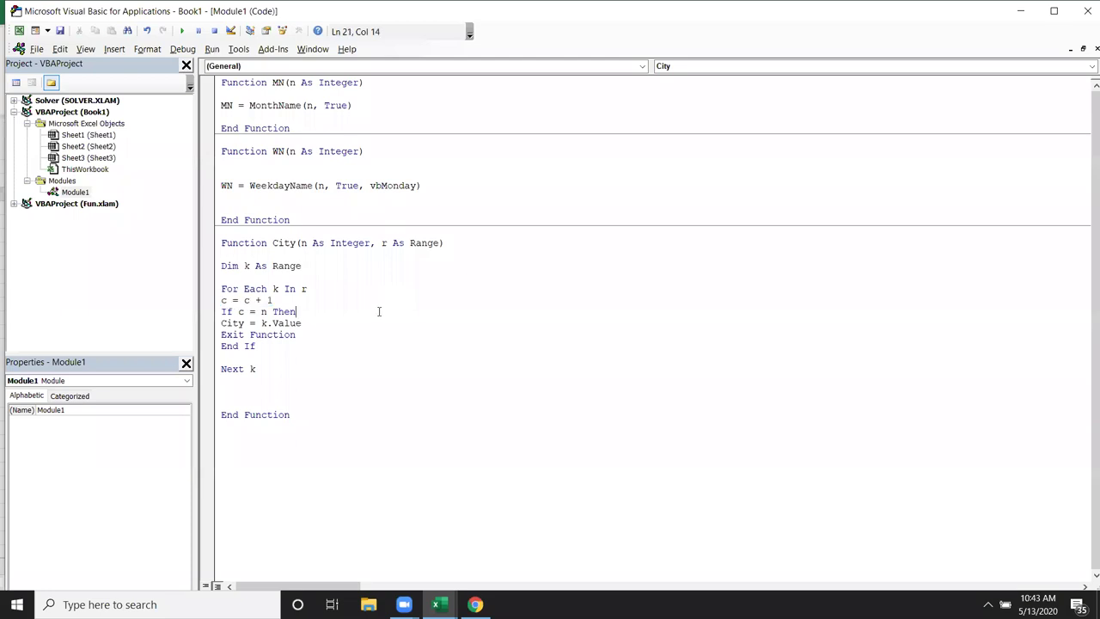
left_click_drag(226, 299, 221, 299)
left_click_drag(244, 300, 275, 298)
Highlight the If c = n condition and City assignment, then show the desktop
left_click_drag(238, 311, 245, 314)
double_click(264, 311)
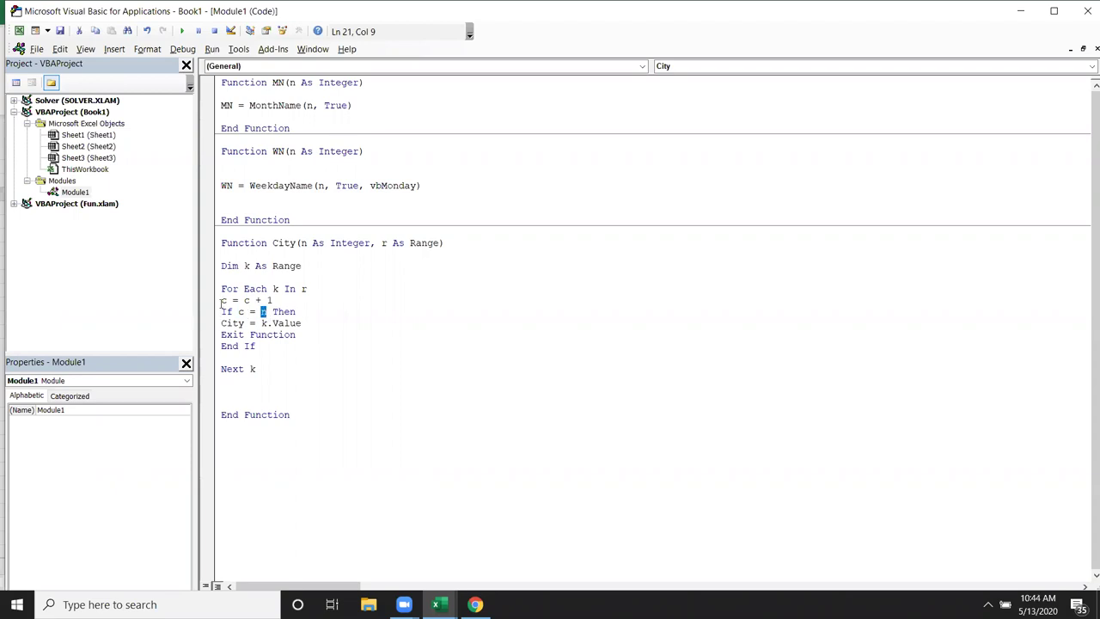
left_click_drag(221, 300, 275, 300)
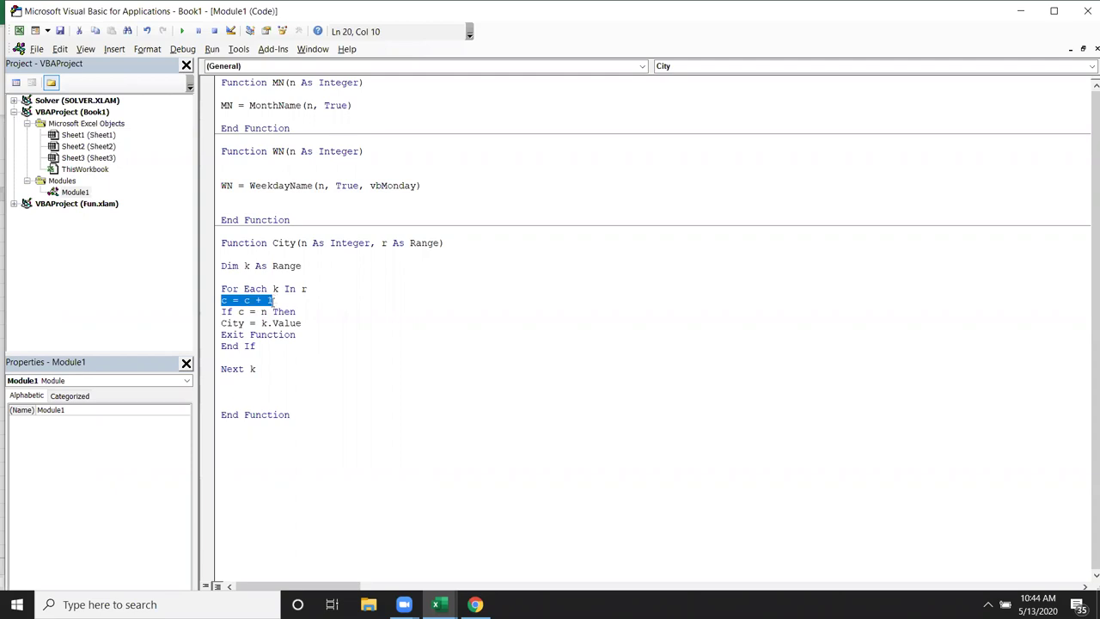
left_click_drag(222, 312, 243, 335)
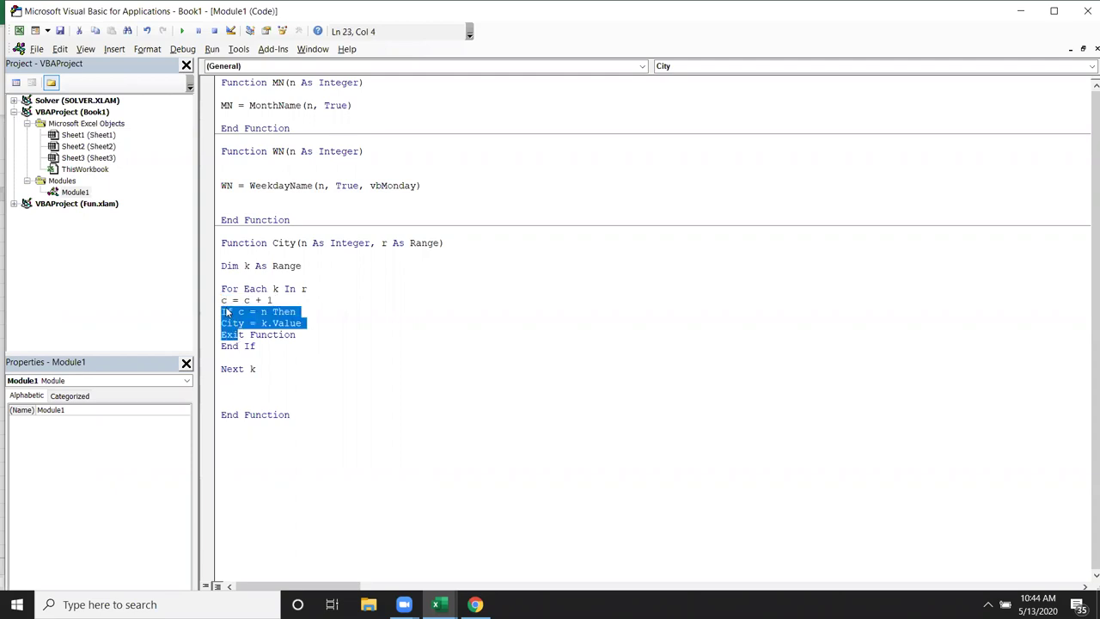
left_click_drag(222, 299, 223, 311)
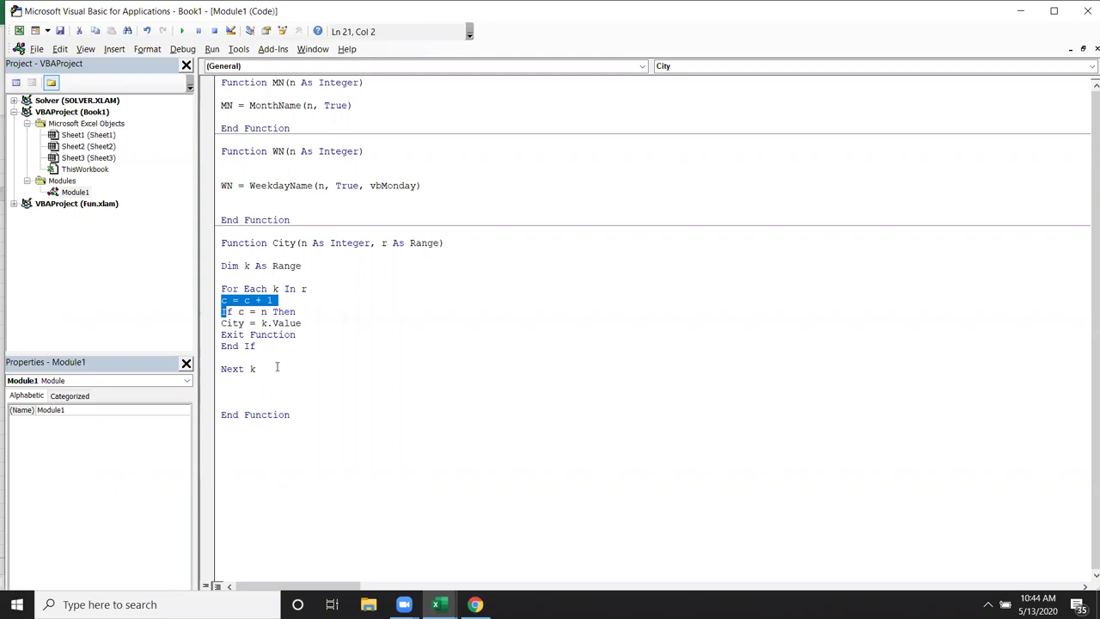
left_click(297, 383)
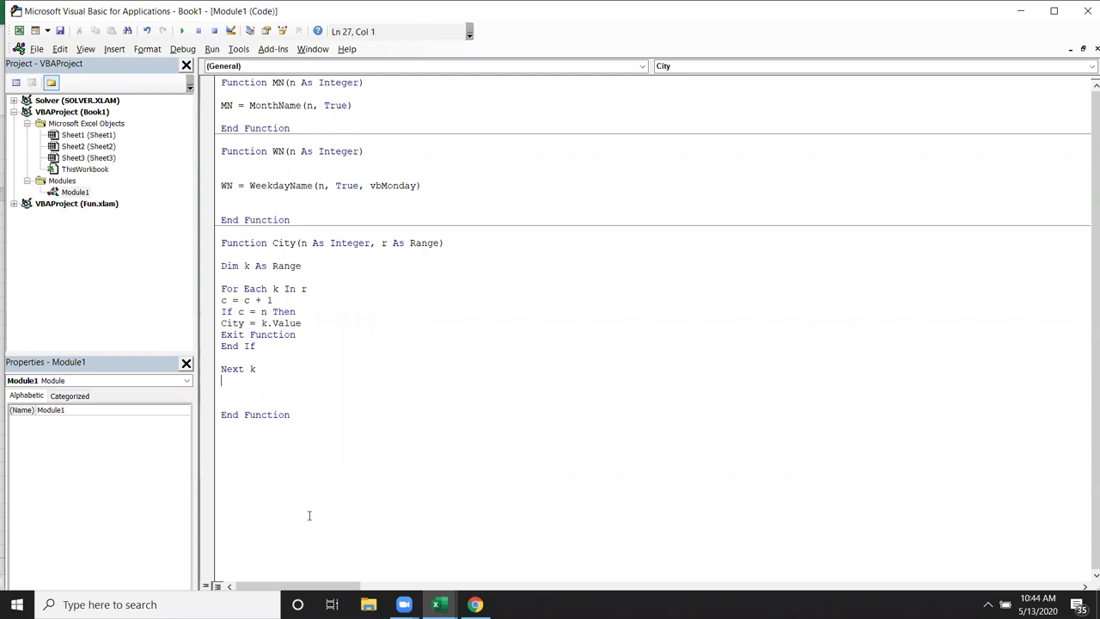
key("super+d")
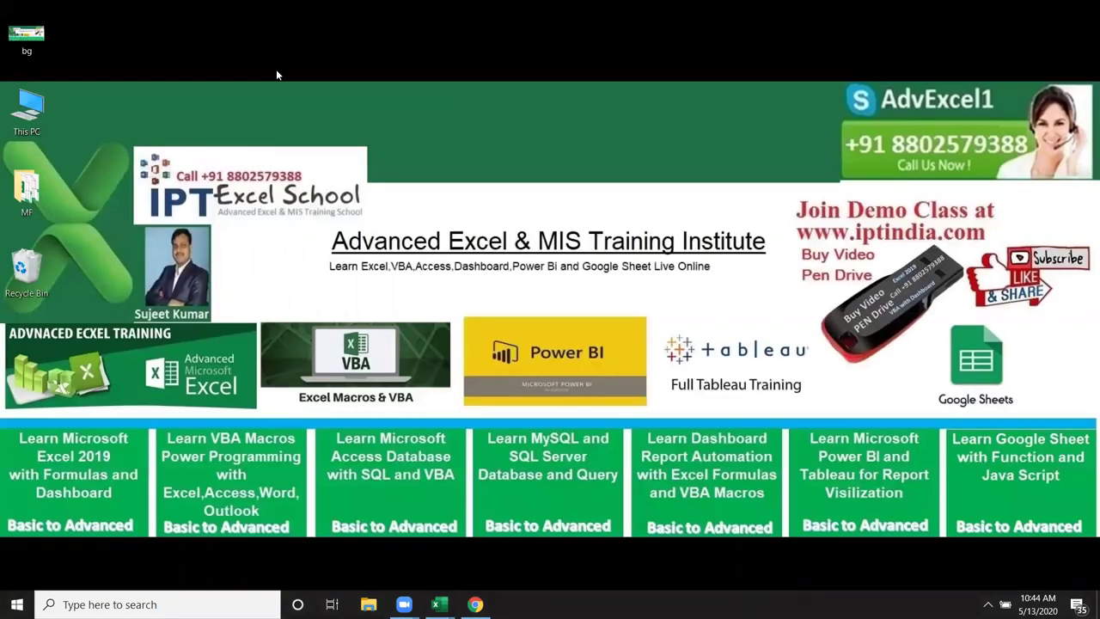